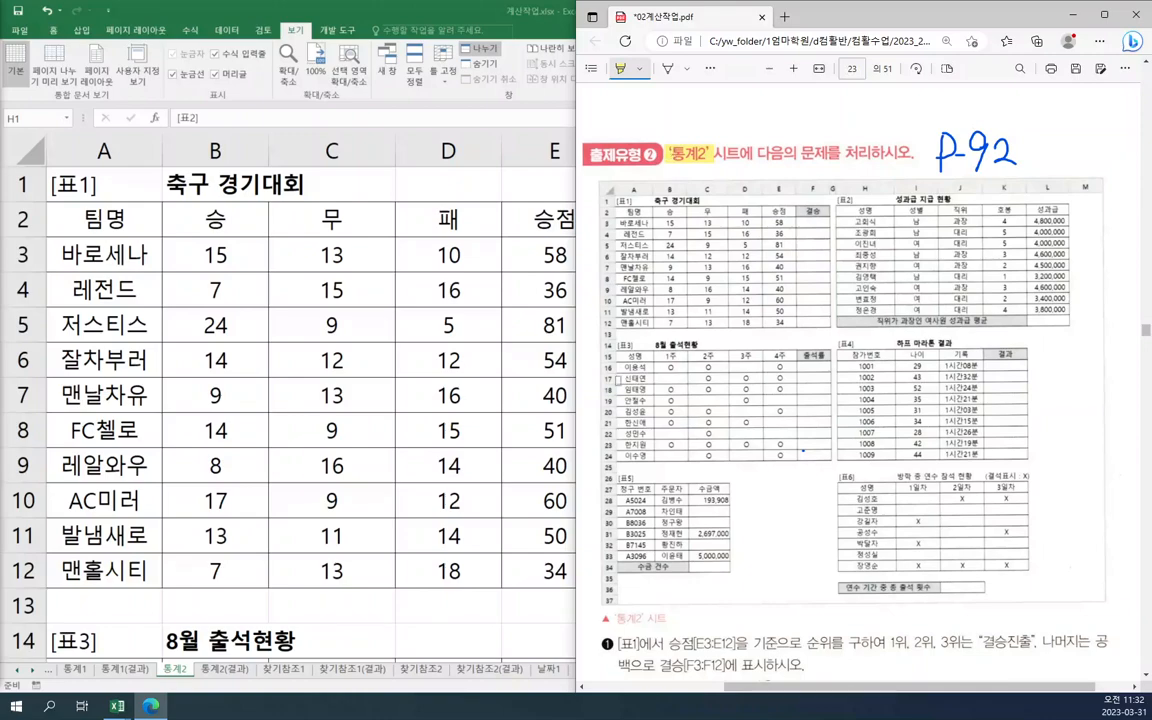
- Highlight in problem 1 of the PDF the ranking basis 승점[E3:E12], the results 결승진출 and 공백, and the IF and RANK.EQ functions
scroll(989, 338, down, 10)
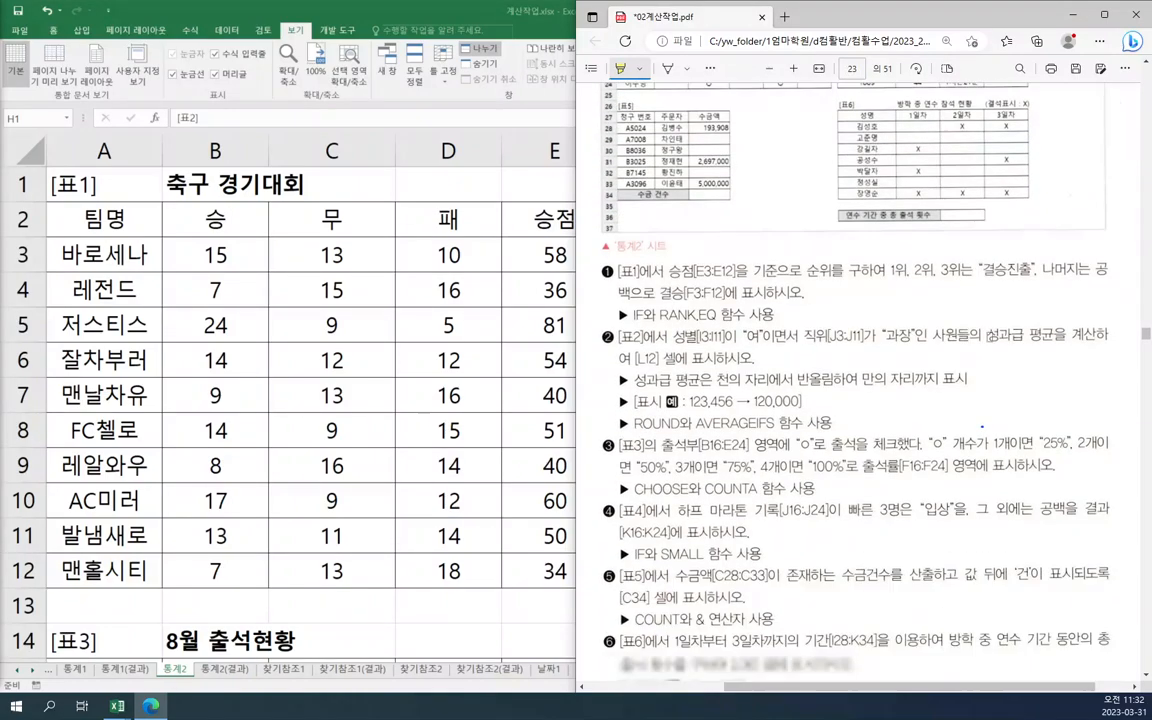
scroll(988, 338, up, 2)
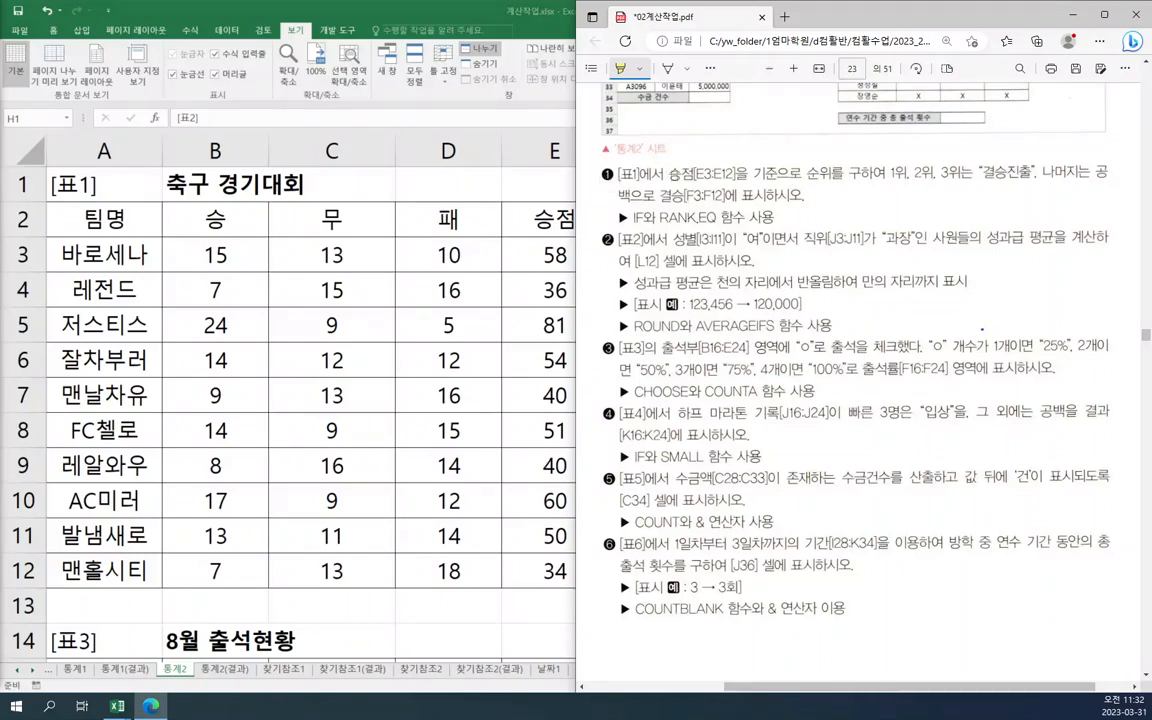
drag(668, 172, 872, 172)
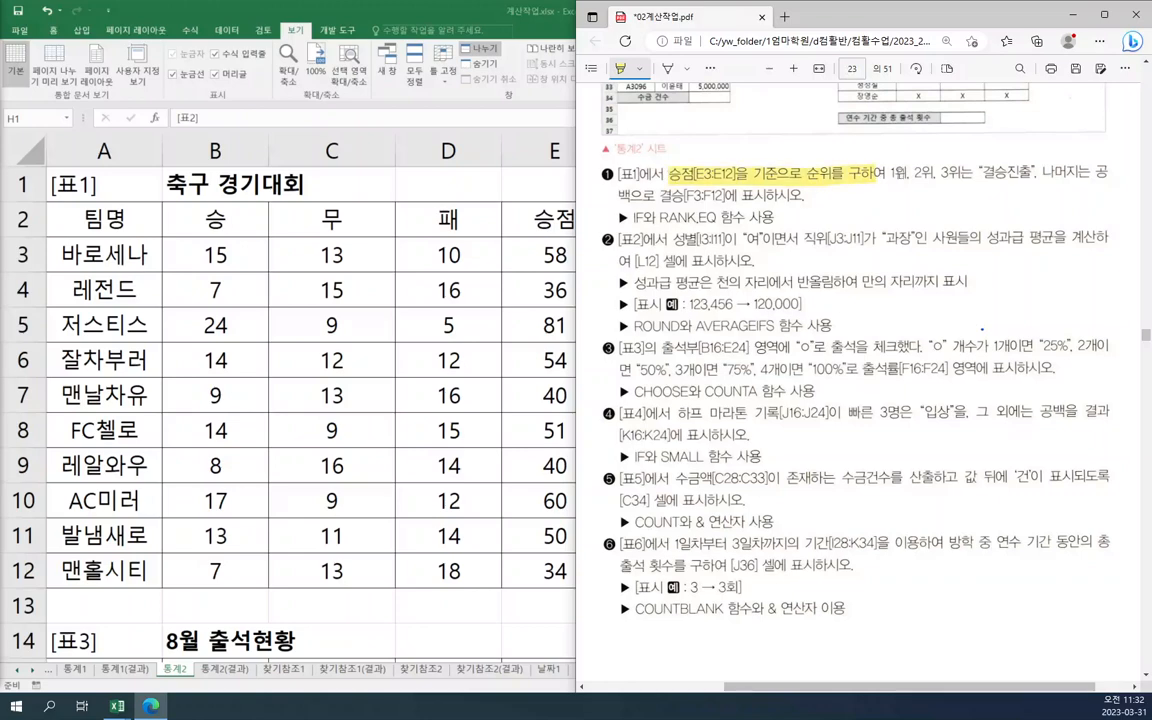
drag(983, 172, 1119, 172)
drag(617, 196, 628, 198)
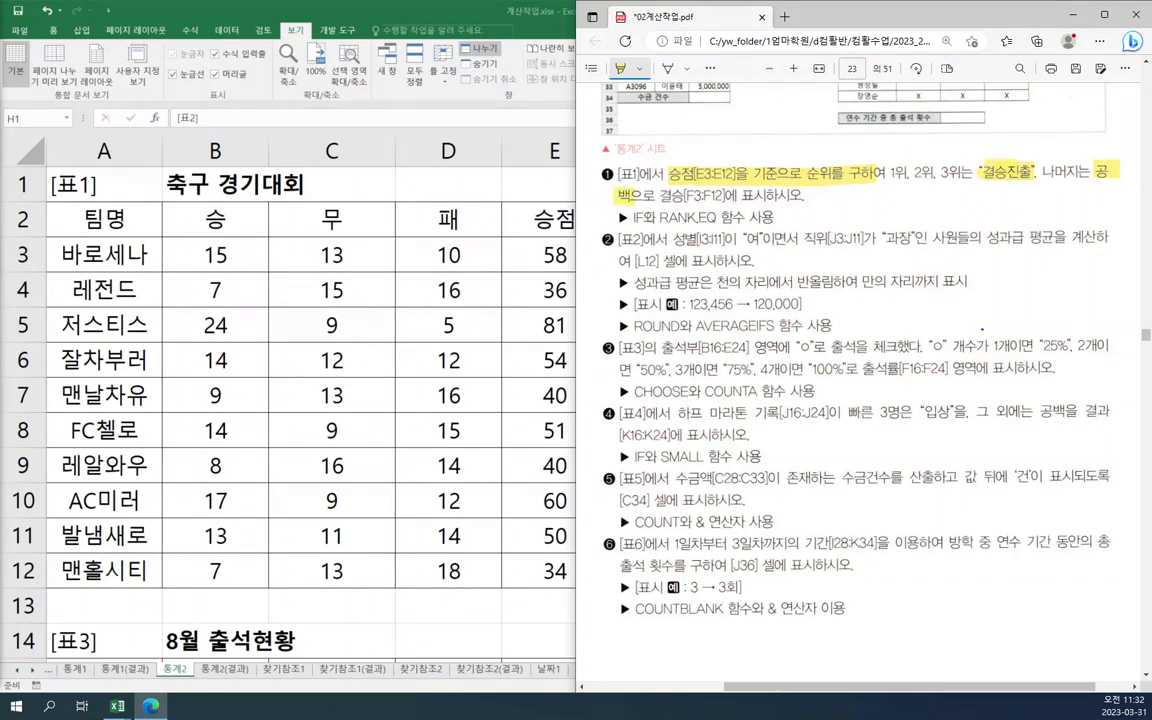
drag(620, 217, 750, 218)
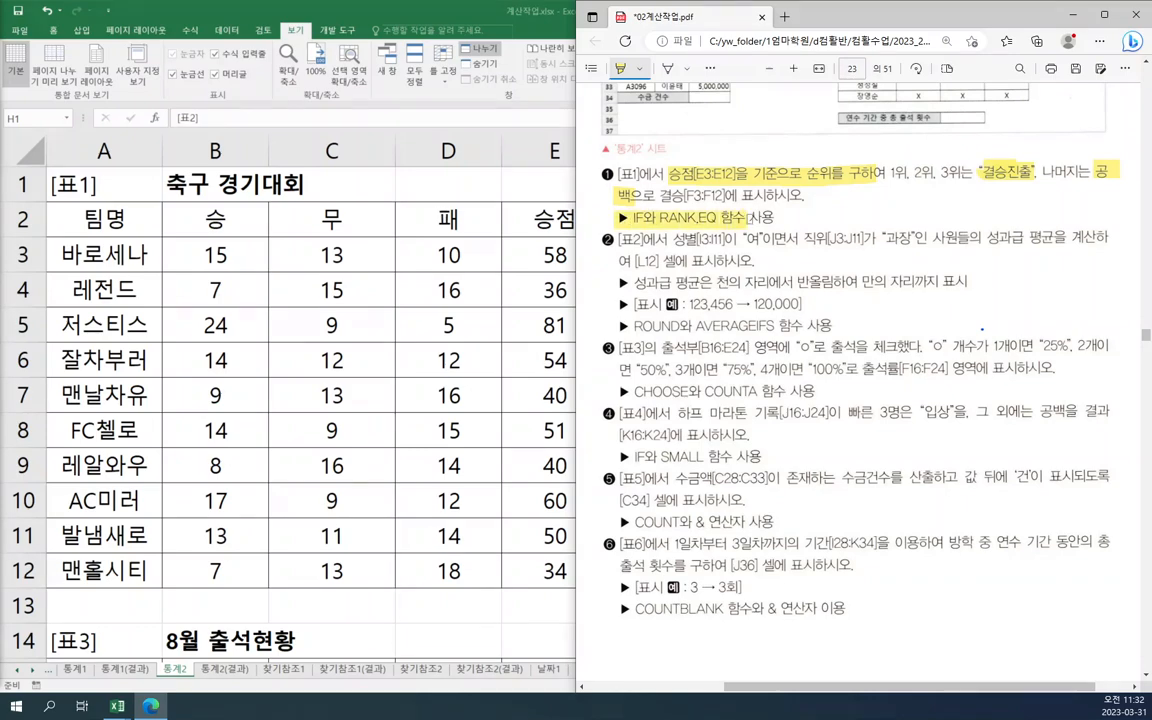
- Mark up problem 1 with the pen: underline the rank, result and 1위~3위 phrases, link RANK.EQ to the ranking phrase, and tick both results
click(667, 68)
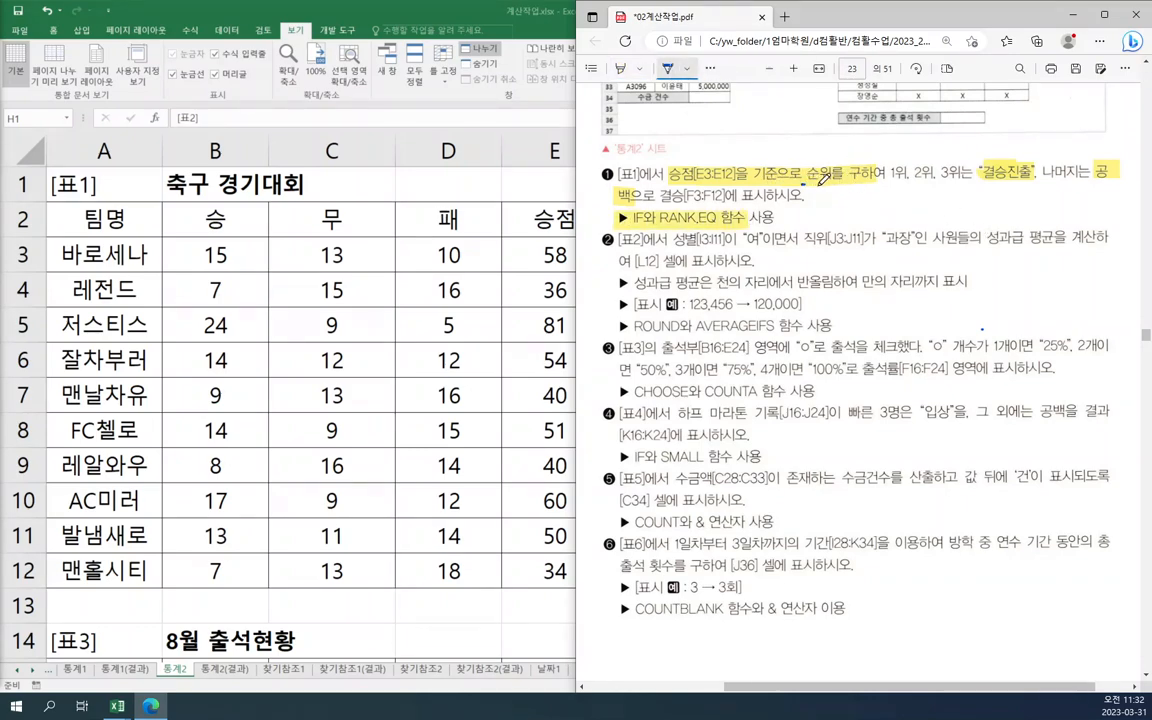
drag(800, 182, 880, 181)
drag(660, 228, 841, 193)
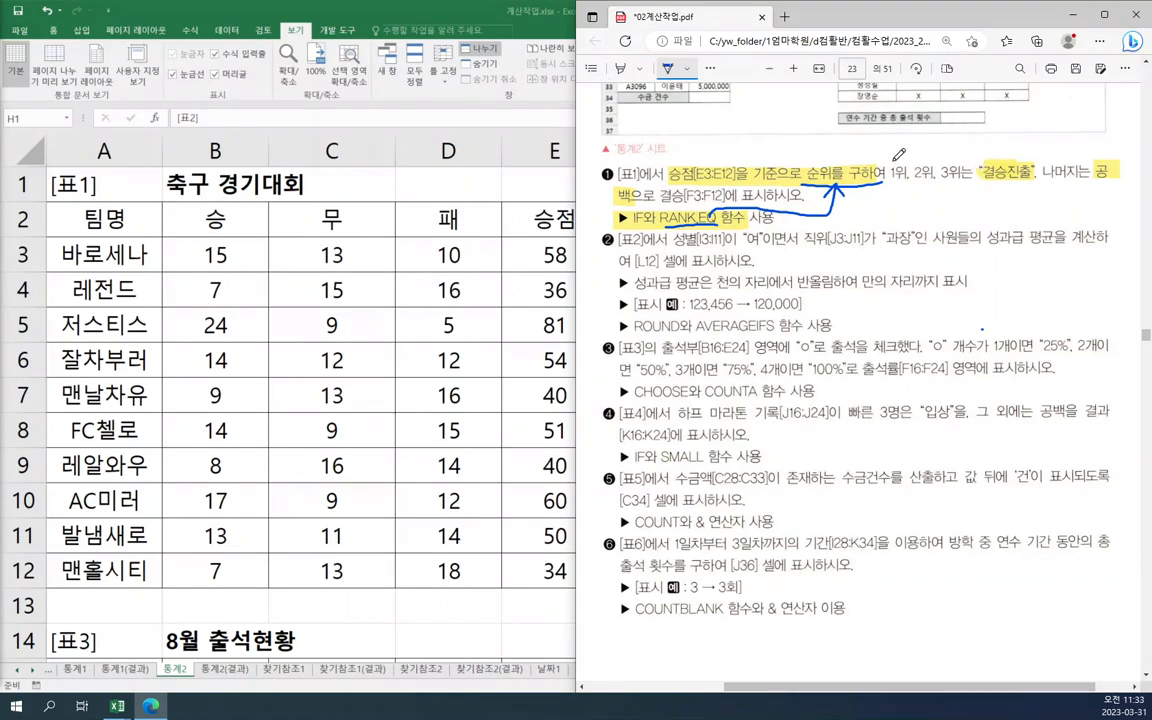
mouse_move(983, 181)
mouse_down()
mouse_move(1028, 180)
mouse_move(1034, 163)
mouse_move(1117, 179)
mouse_up()
drag(618, 202, 639, 202)
drag(1002, 156, 1016, 154)
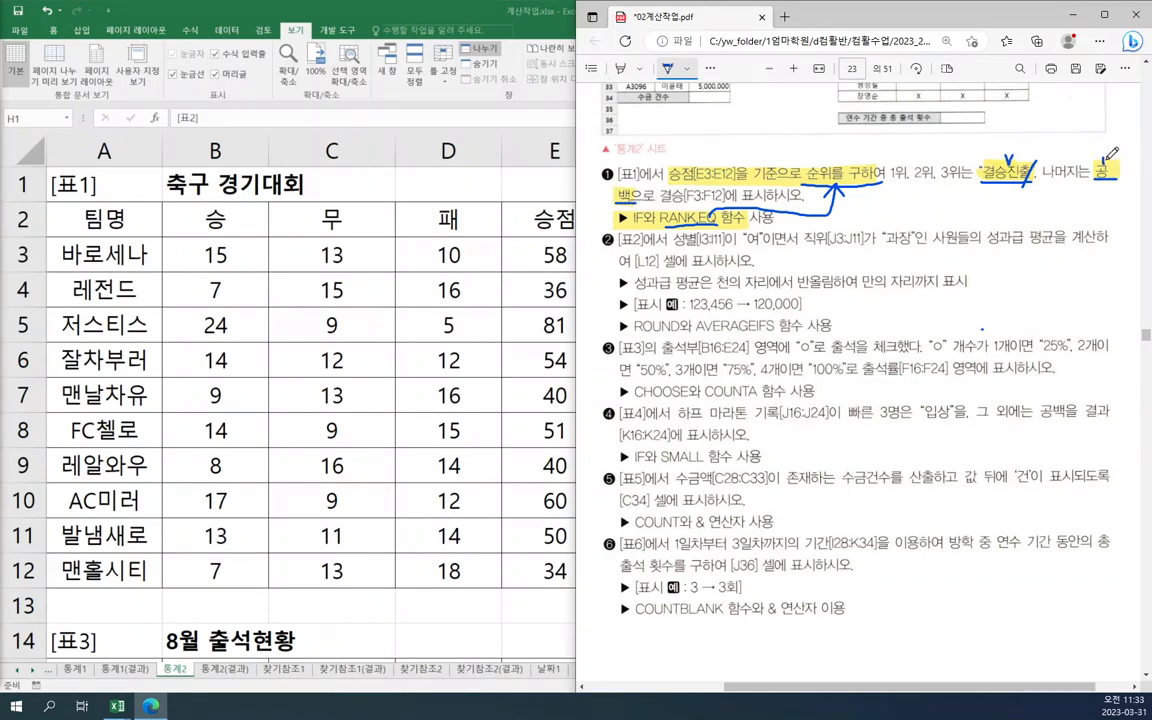
drag(1106, 160, 1108, 158)
drag(893, 185, 975, 184)
- Switch to the Excel worksheet and enter the heading 결과 in cell X2
key(super+Up)
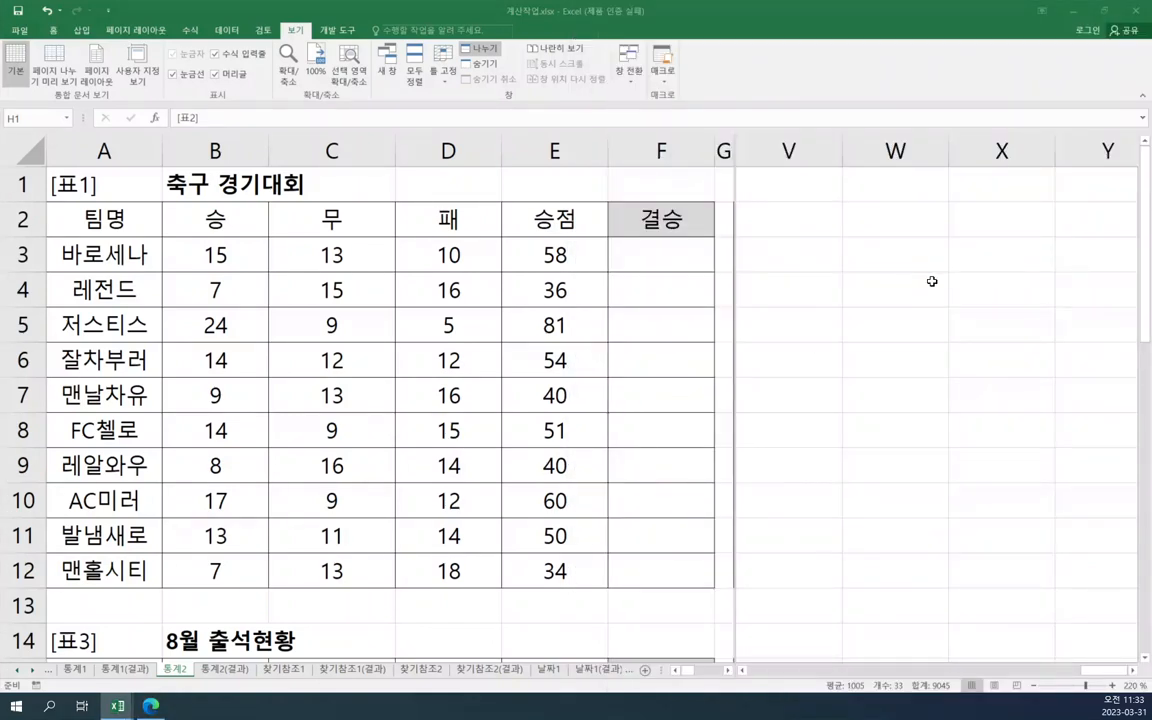
click(1005, 254)
click(152, 707)
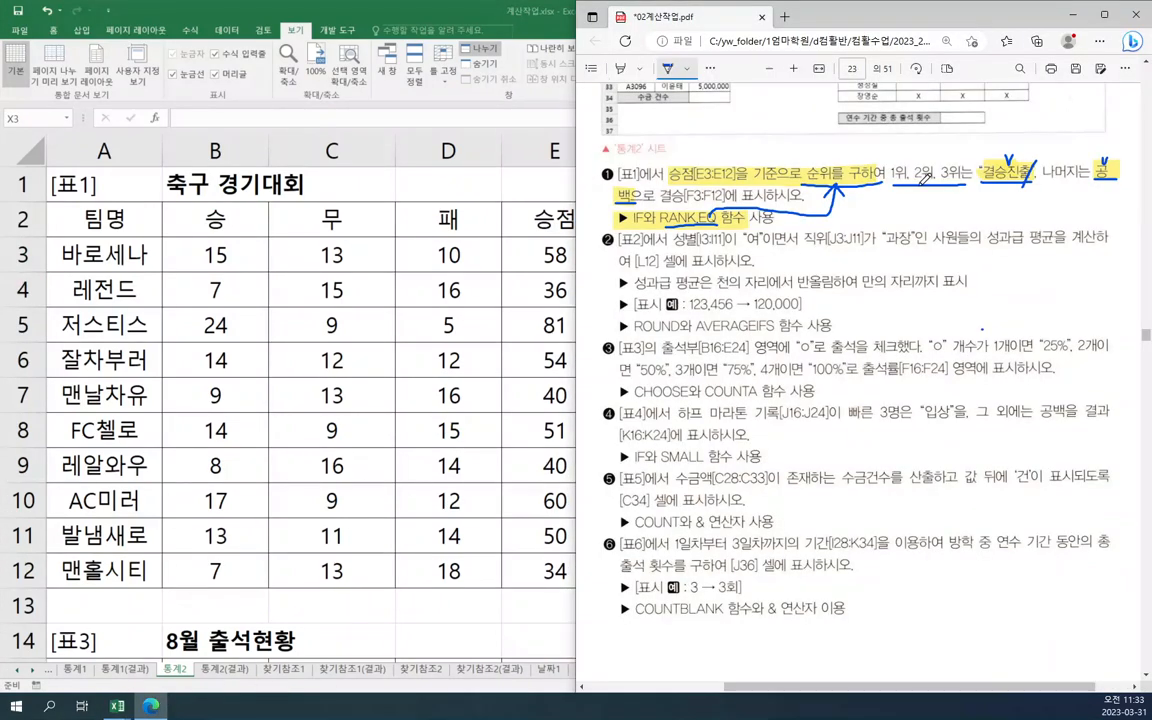
key(super+Left)
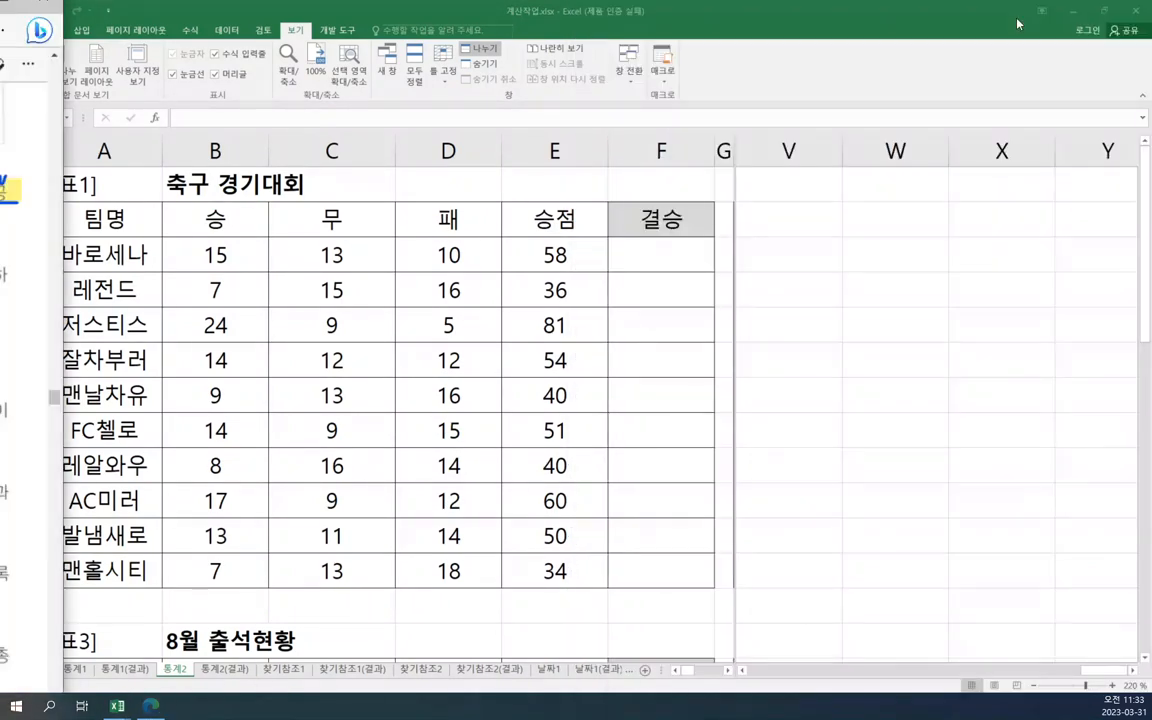
click(1044, 257)
click(1036, 224)
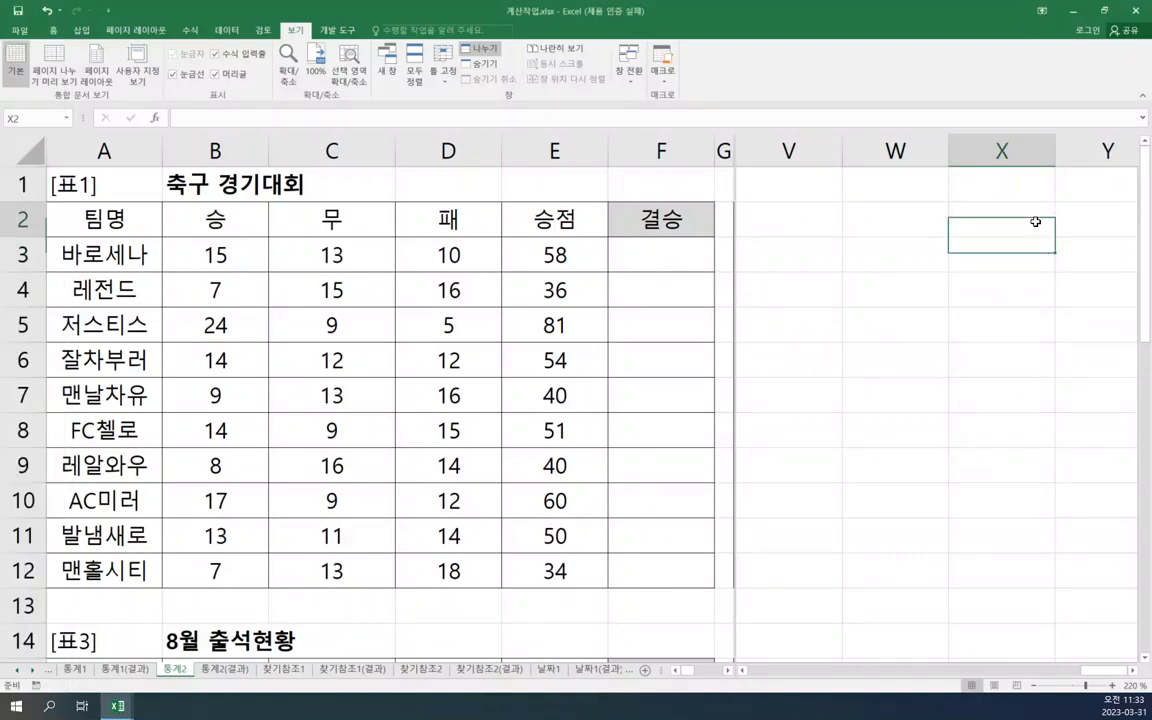
text(ruf)
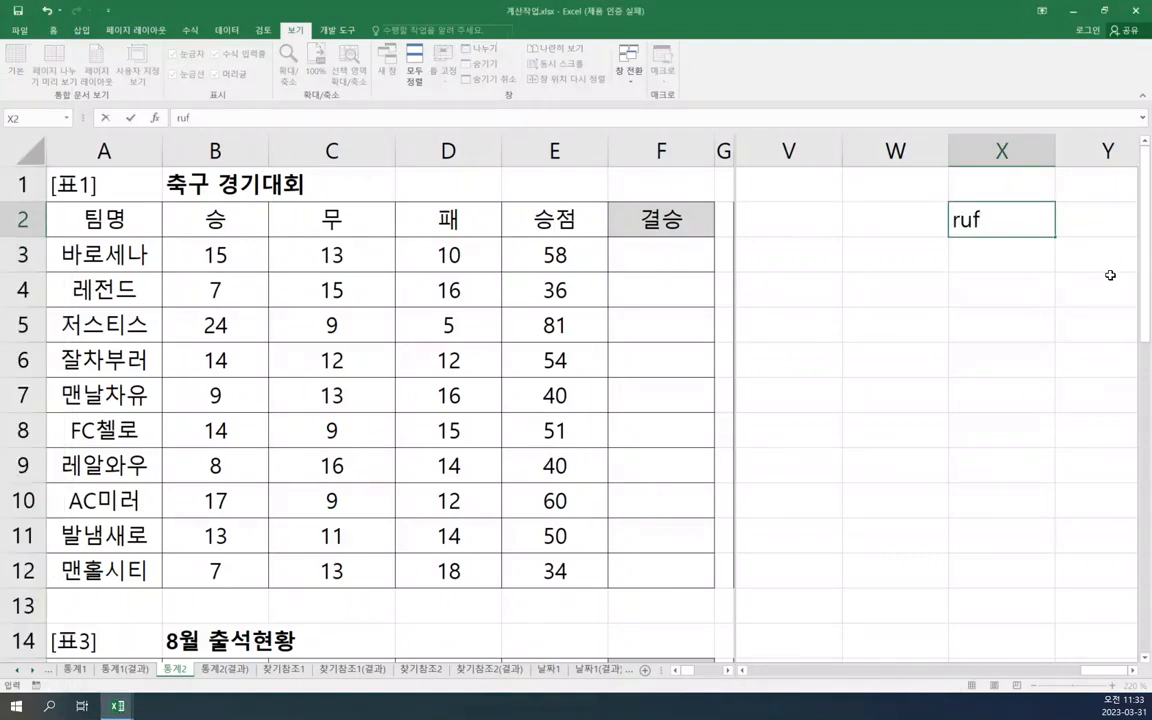
key(BackSpace)
key(BackSpace)
key(BackSpace)
text(결과)
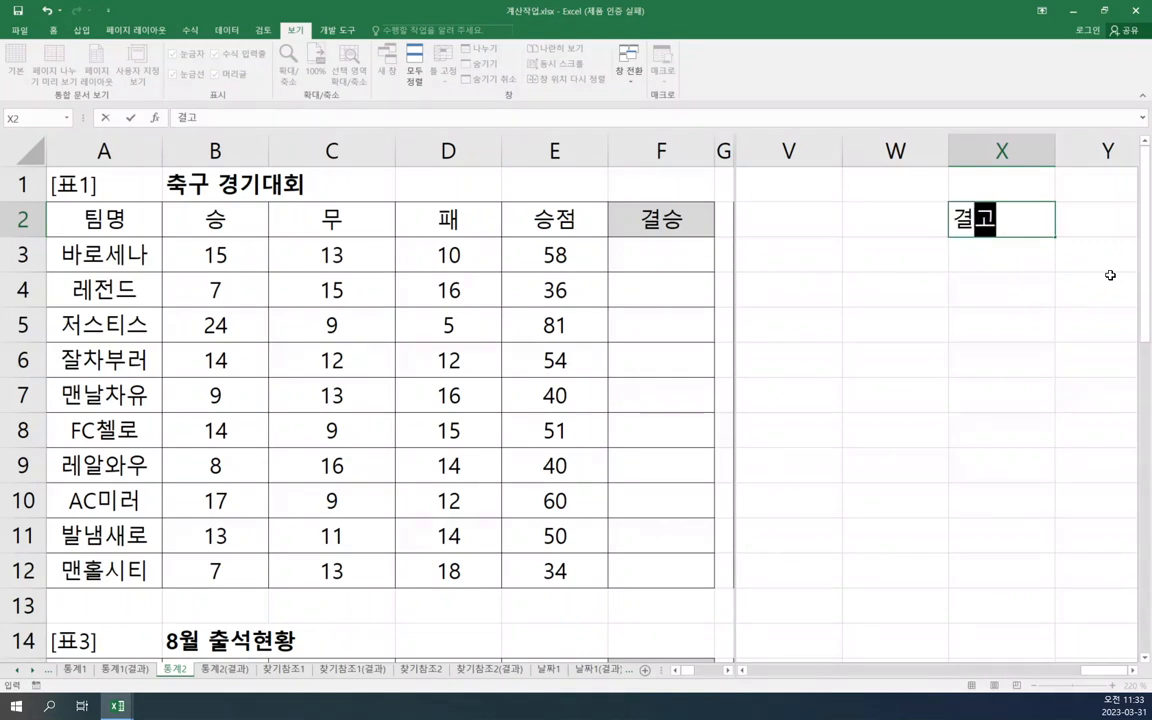
key(Return)
- List the two possible results under the 결과 heading: 결승진출 in X3 and "" in X4
text(결승진츠)
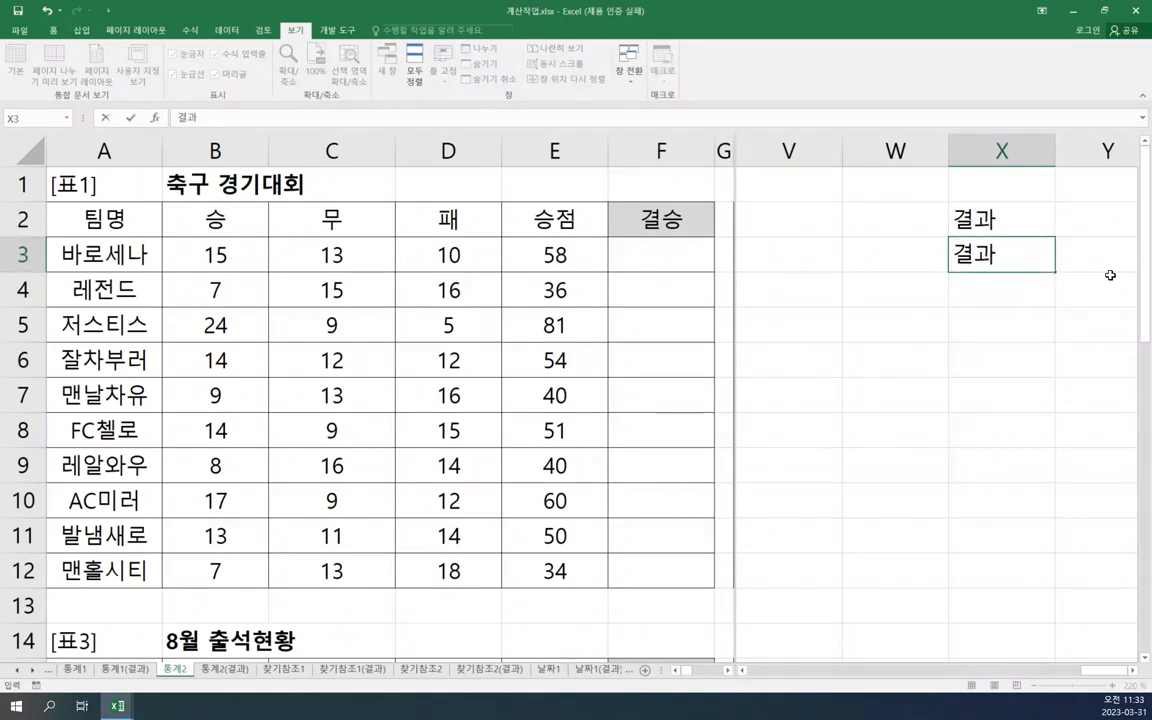
text(ㅇ)
key(Return)
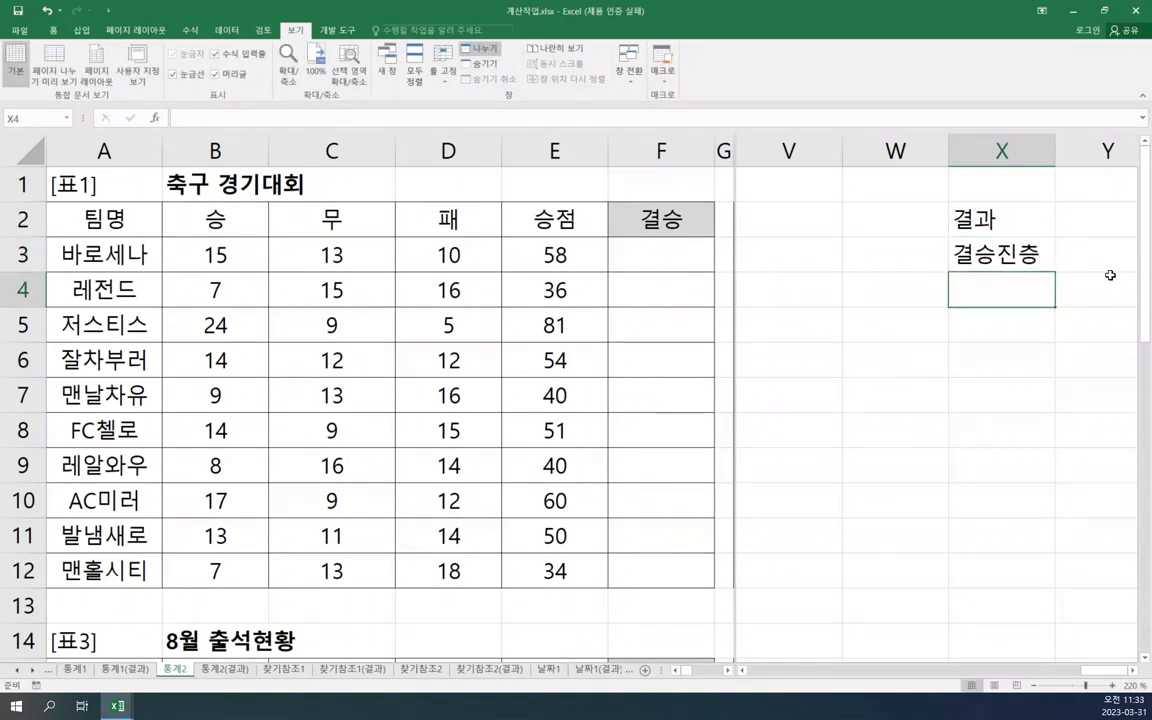
key(Up)
text(결승진유)
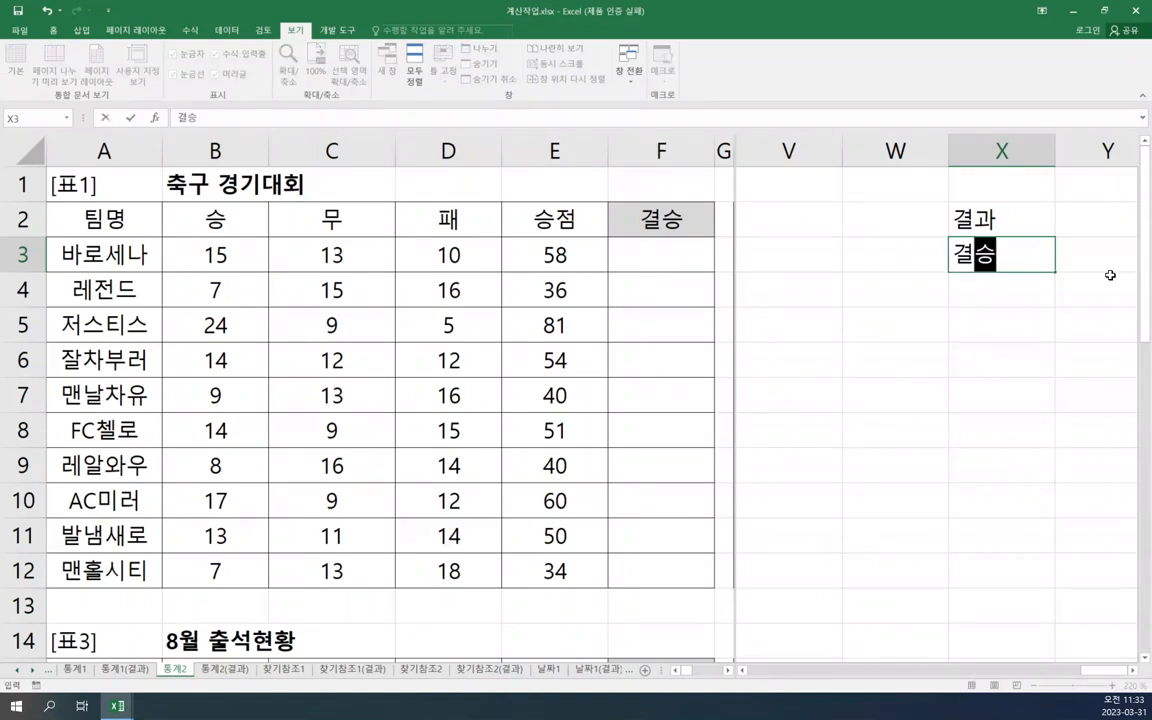
key(BackSpace)
key(BackSpace)
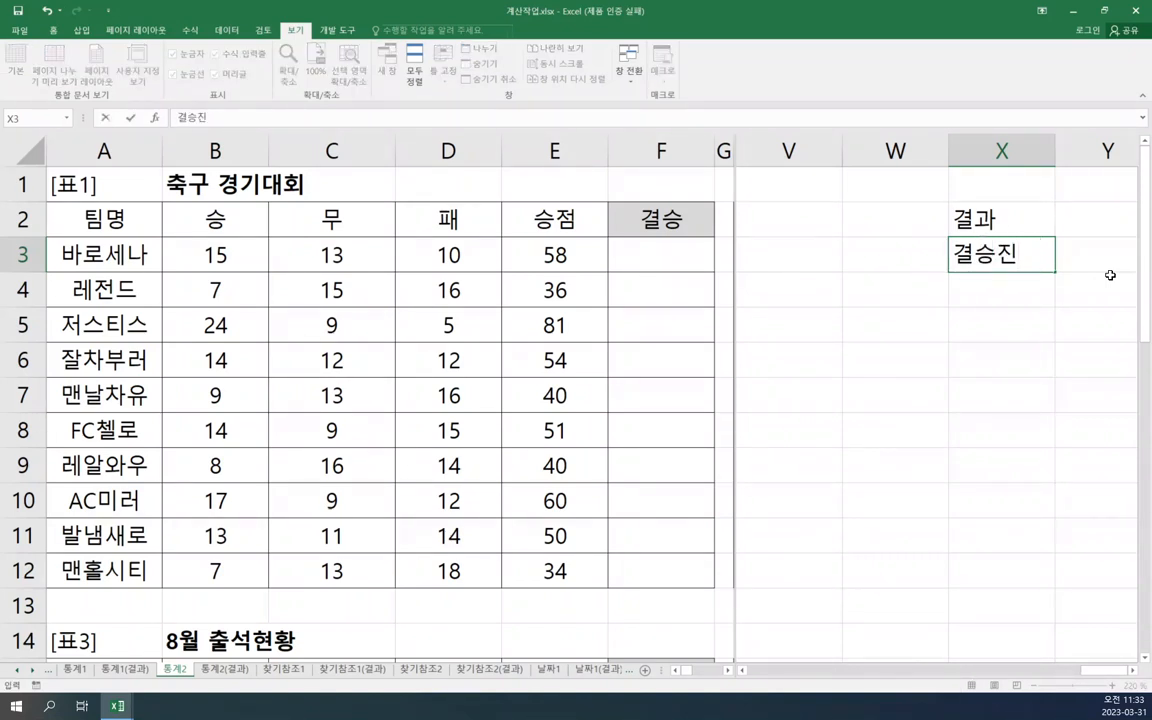
text(출)
key(Return)
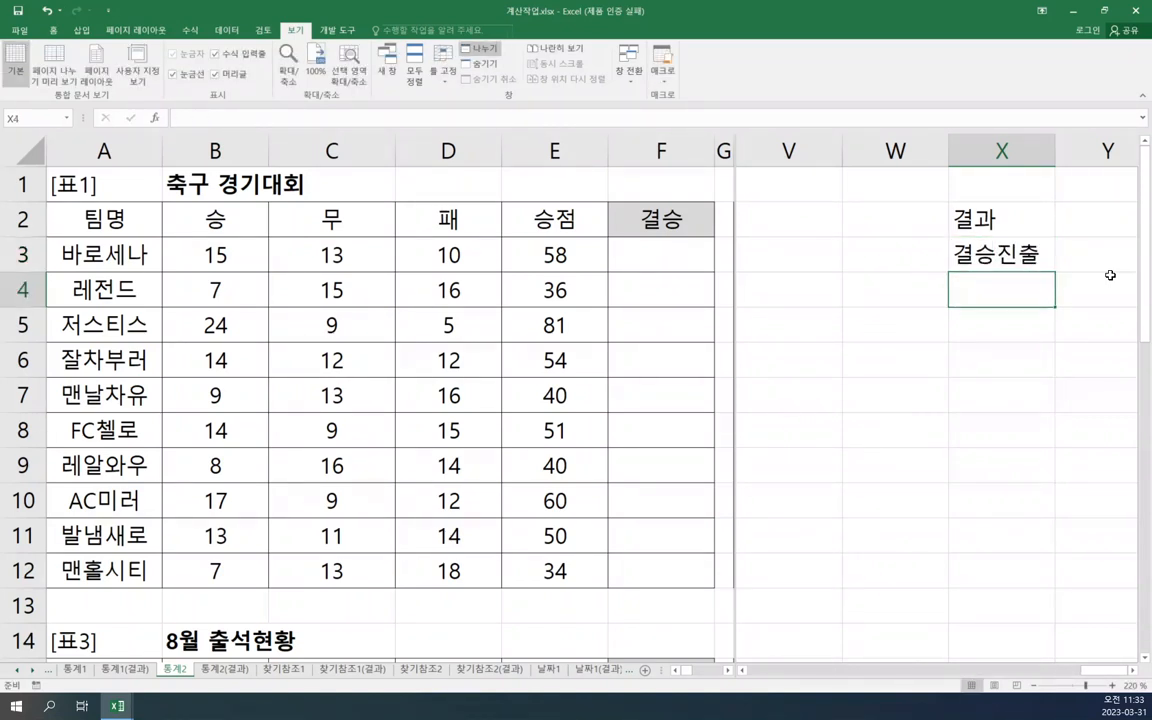
text("")
- Enter the heading 조건 in cell V2, beside the 결과 heading
key(Up)
key(Up)
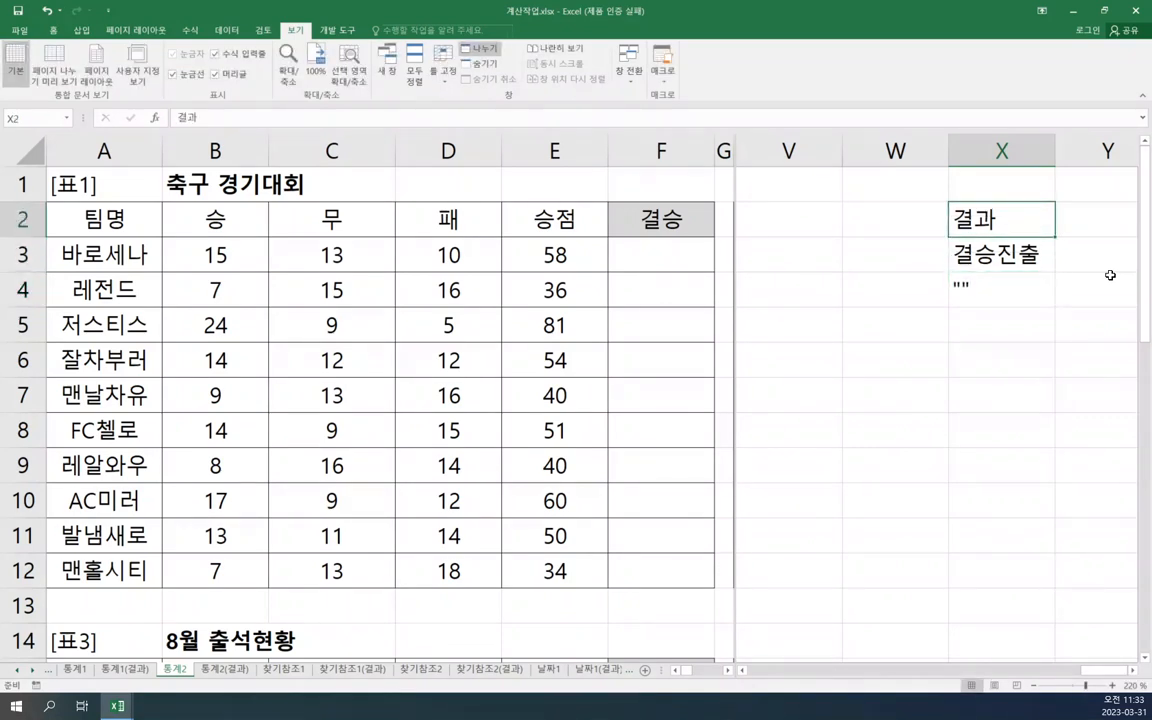
key(Left)
key(Left)
text(조건)
key(Return)
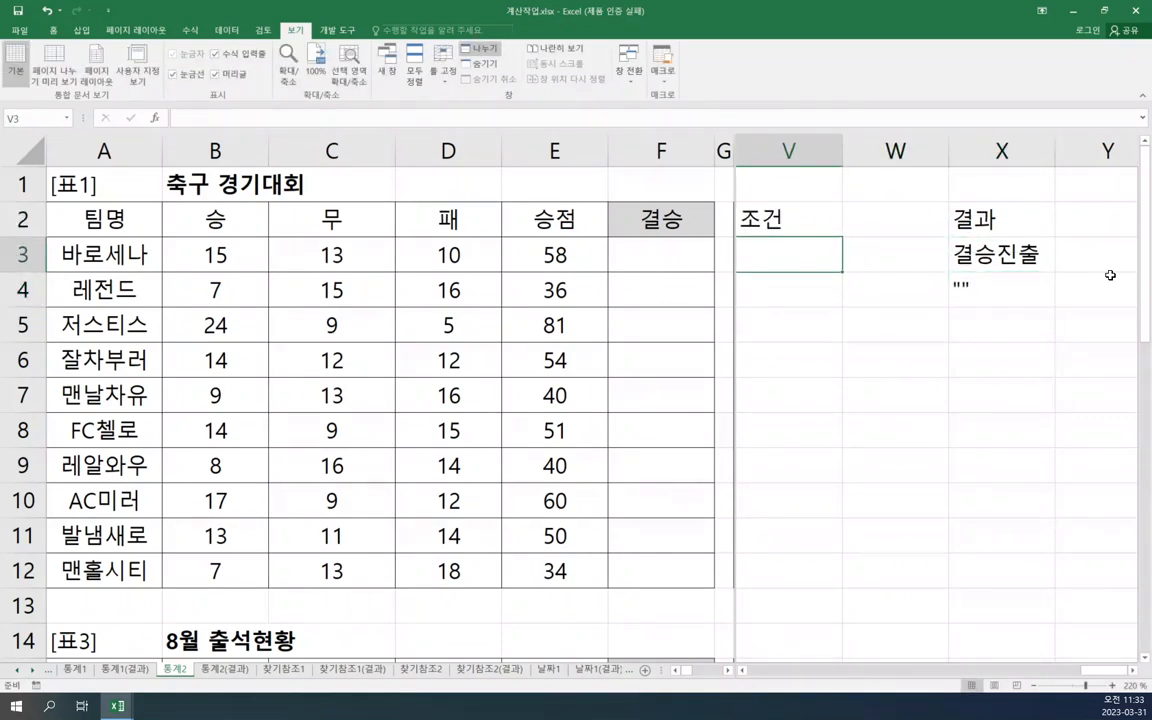
- Write the condition note rank.eq()<=3 in cell V3
text(rang)
key(BackSpace)
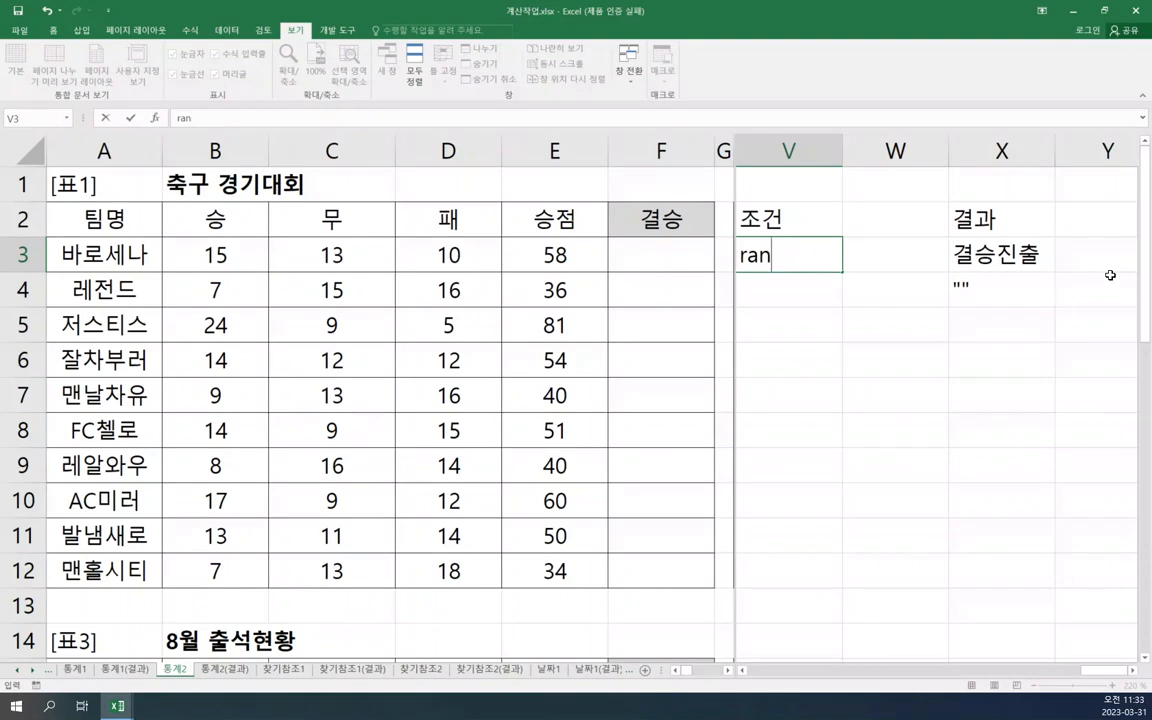
text(k.eq())
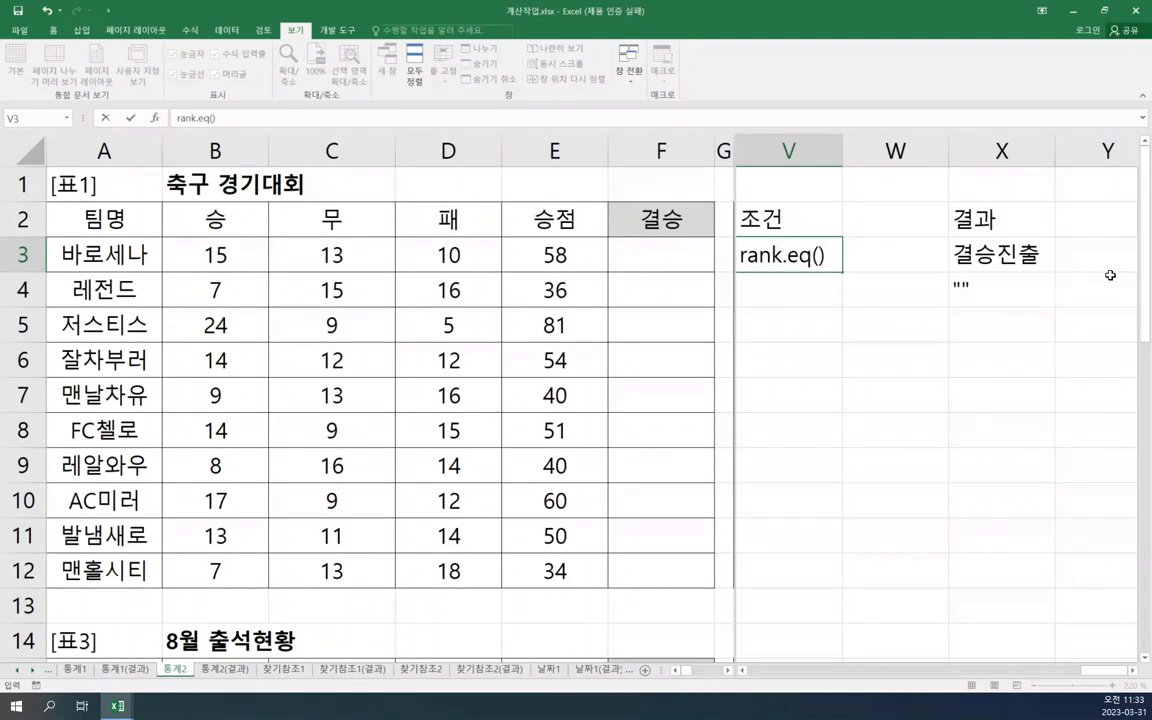
text(<=3)
key(Return)
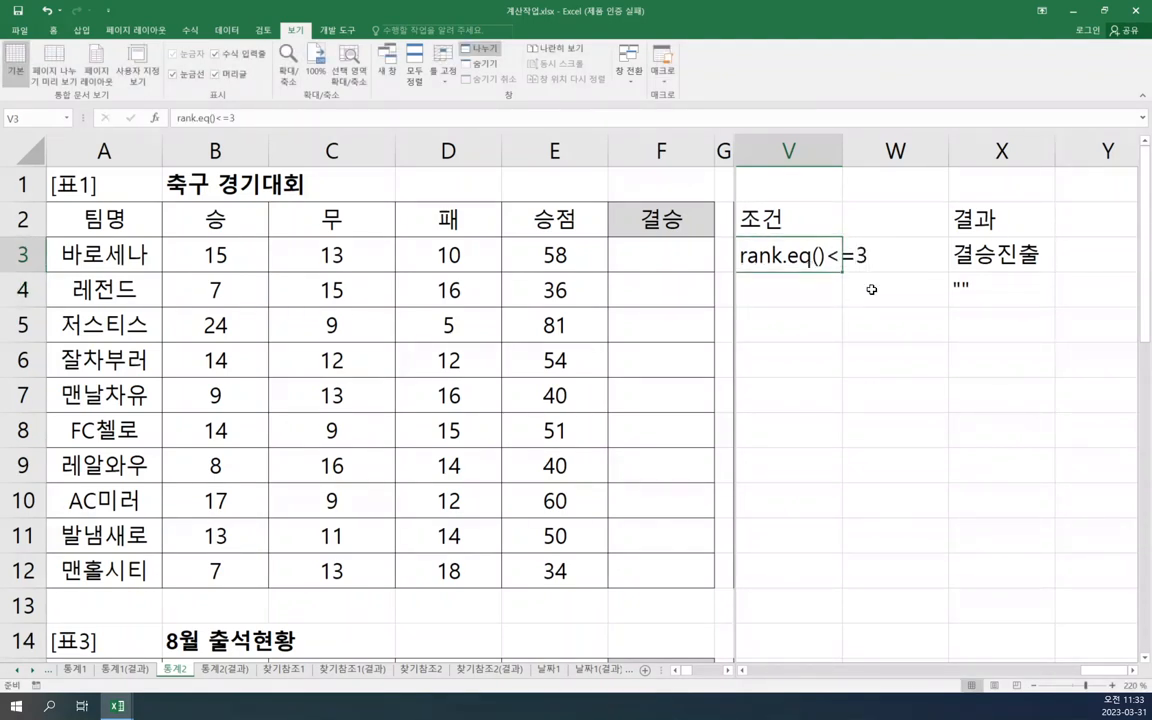
- Review the condition in V3 against the two possible results in X3 and X4
click(861, 297)
click(811, 296)
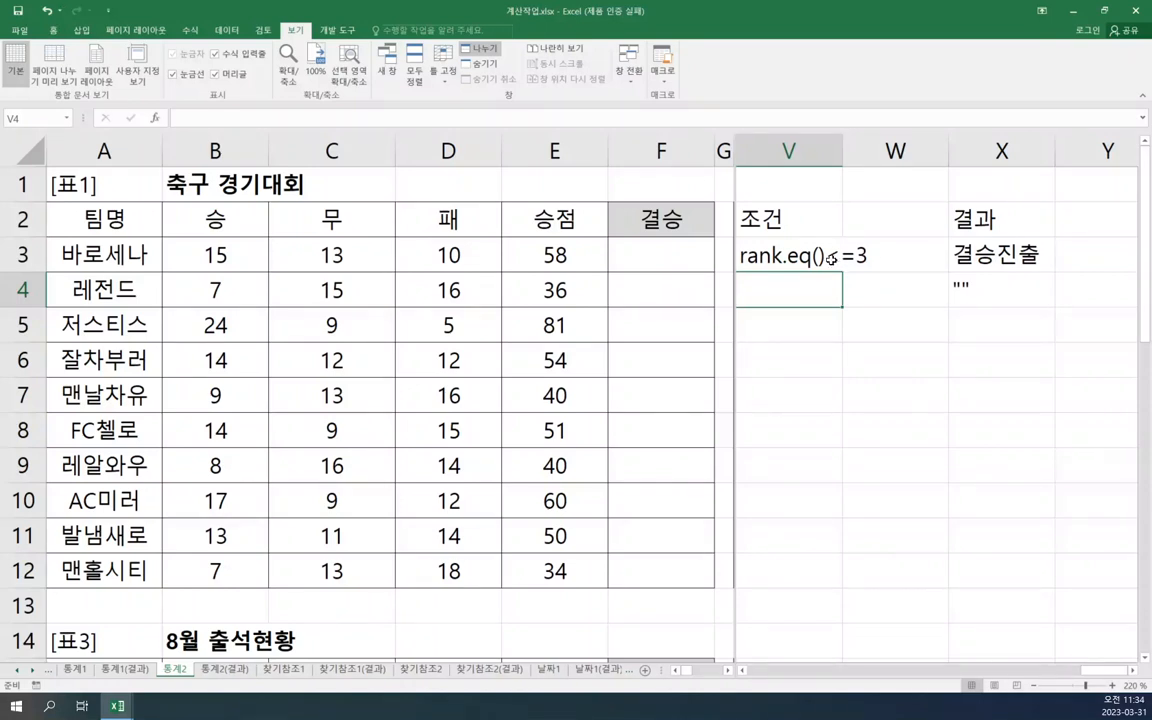
key(Up)
click(1023, 290)
key(Up)
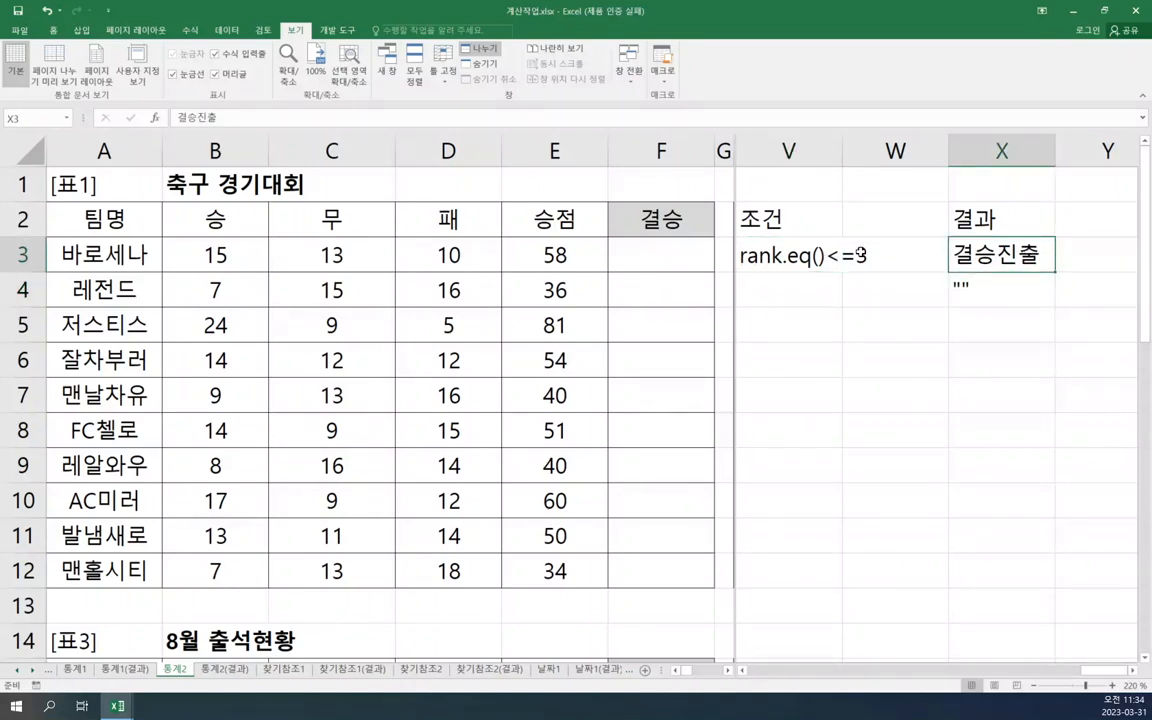
click(748, 240)
click(997, 254)
click(991, 289)
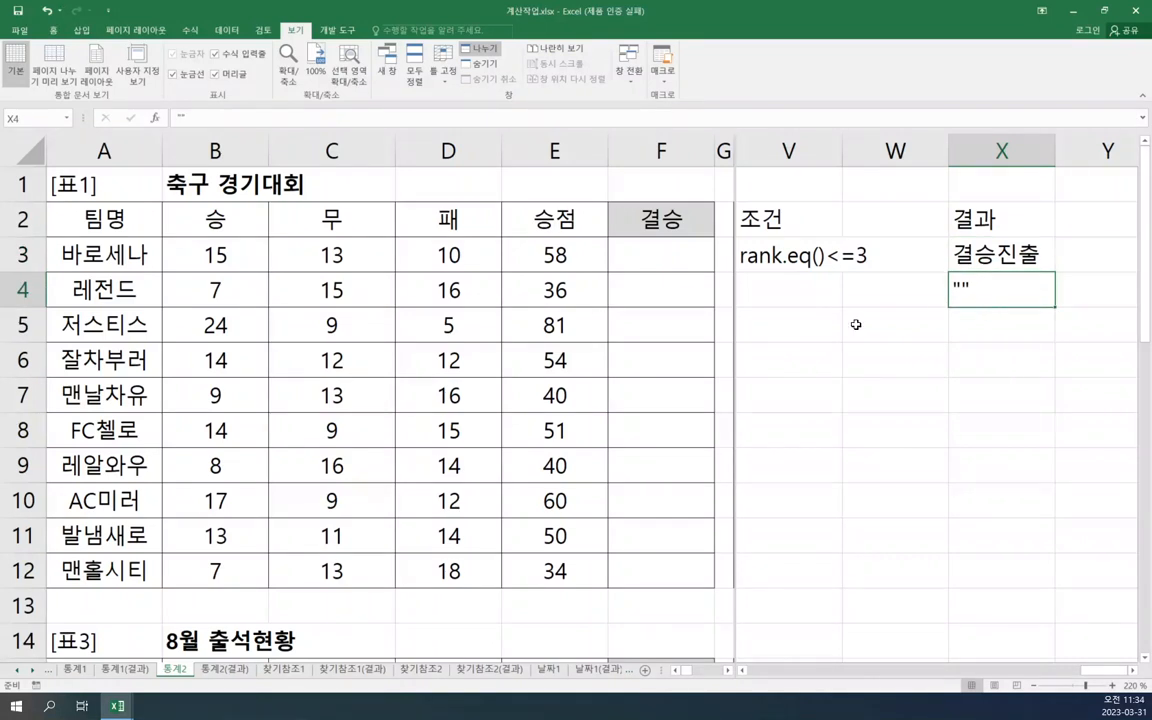
- Start a RANK.EQ formula in the first 결승 cell, F3, and open its function arguments
click(655, 252)
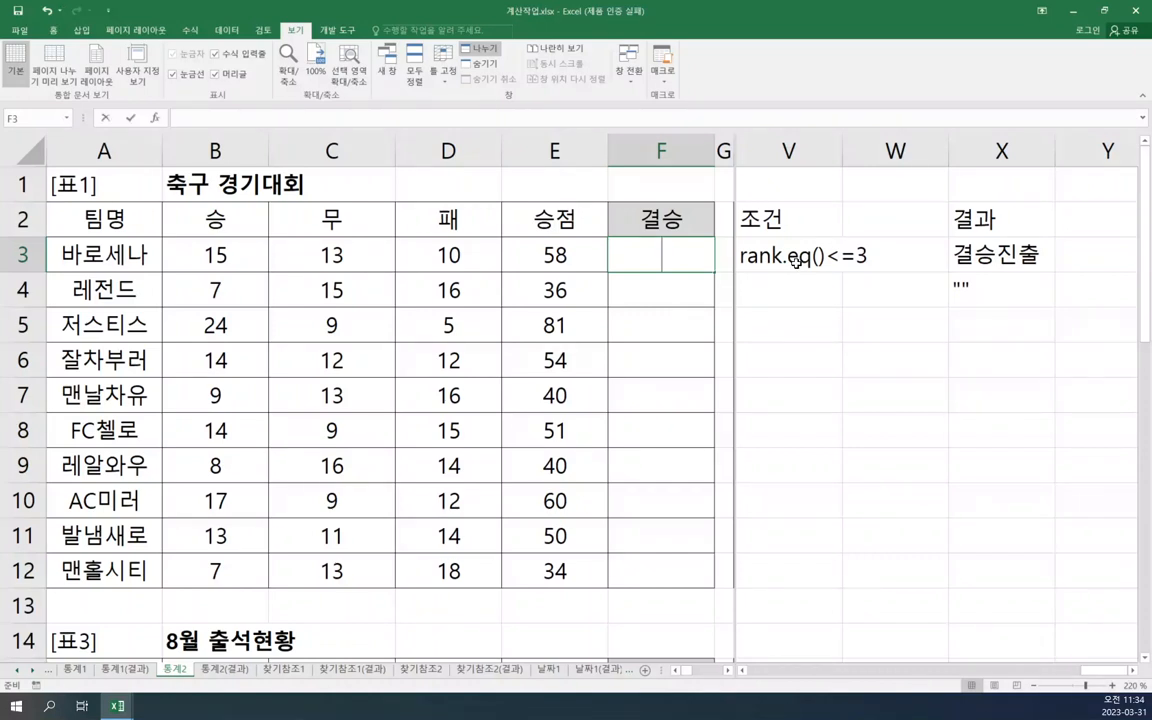
text(=rank)
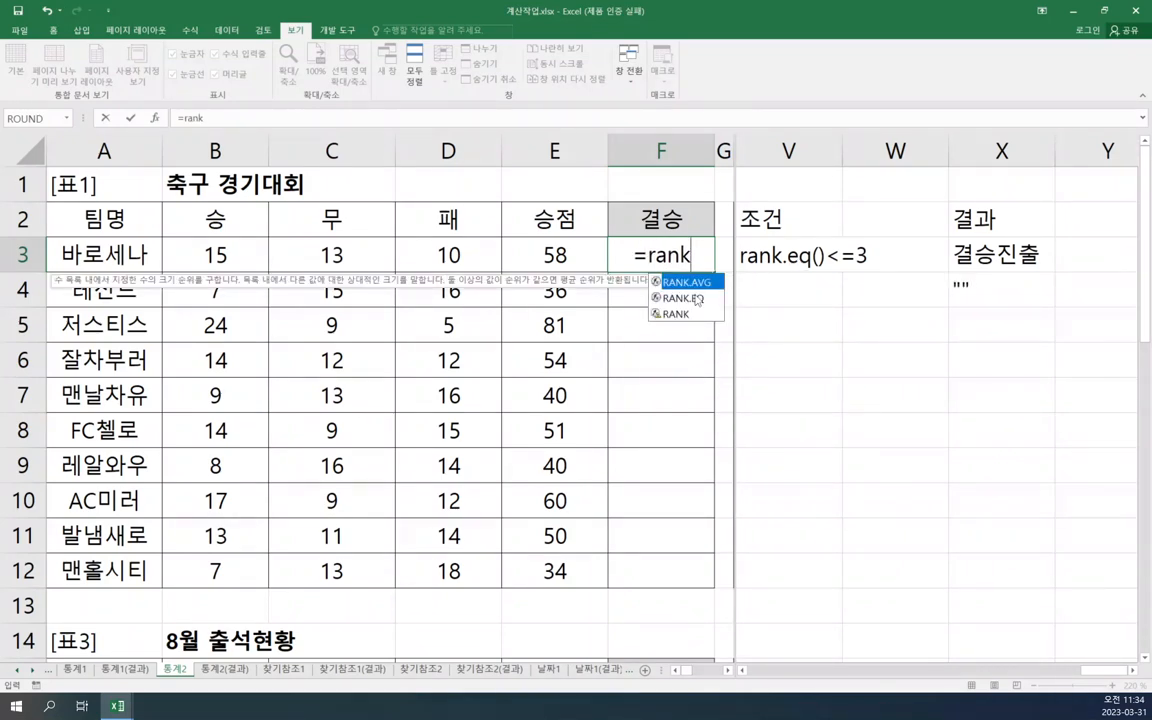
double_click(684, 298)
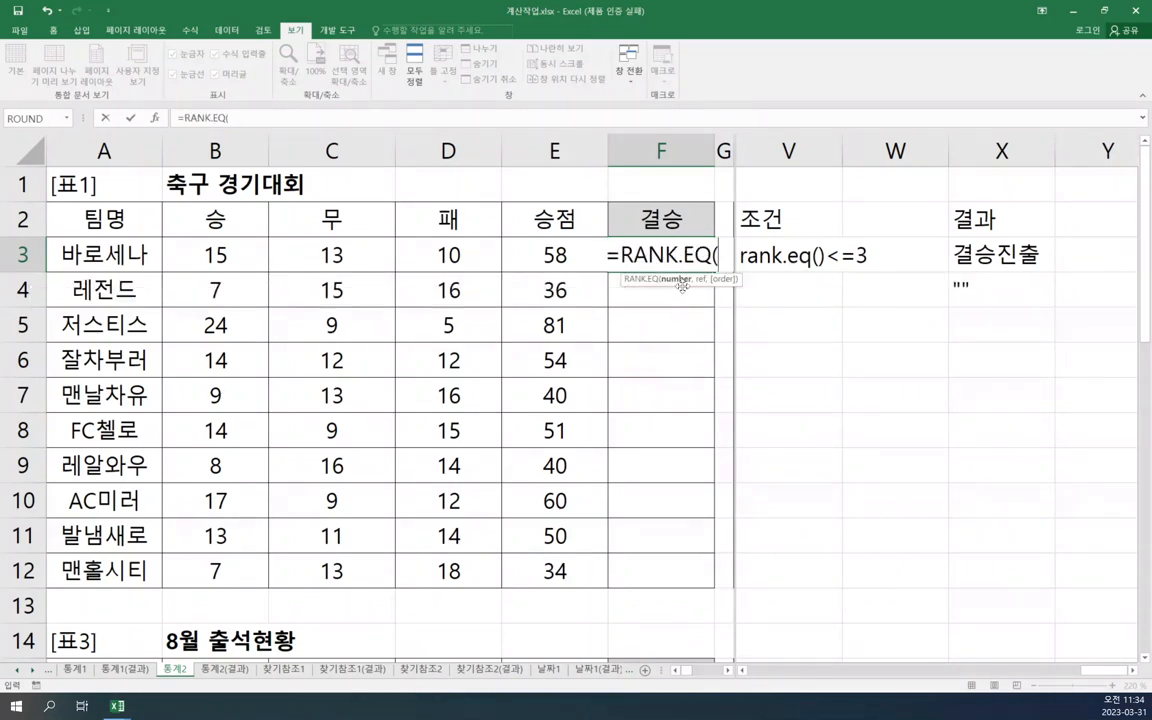
click(154, 117)
- Rank E3 within the absolute range $E$3:$E$12 with Order 0 in F3's RANK.EQ function
drag(499, 258, 606, 345)
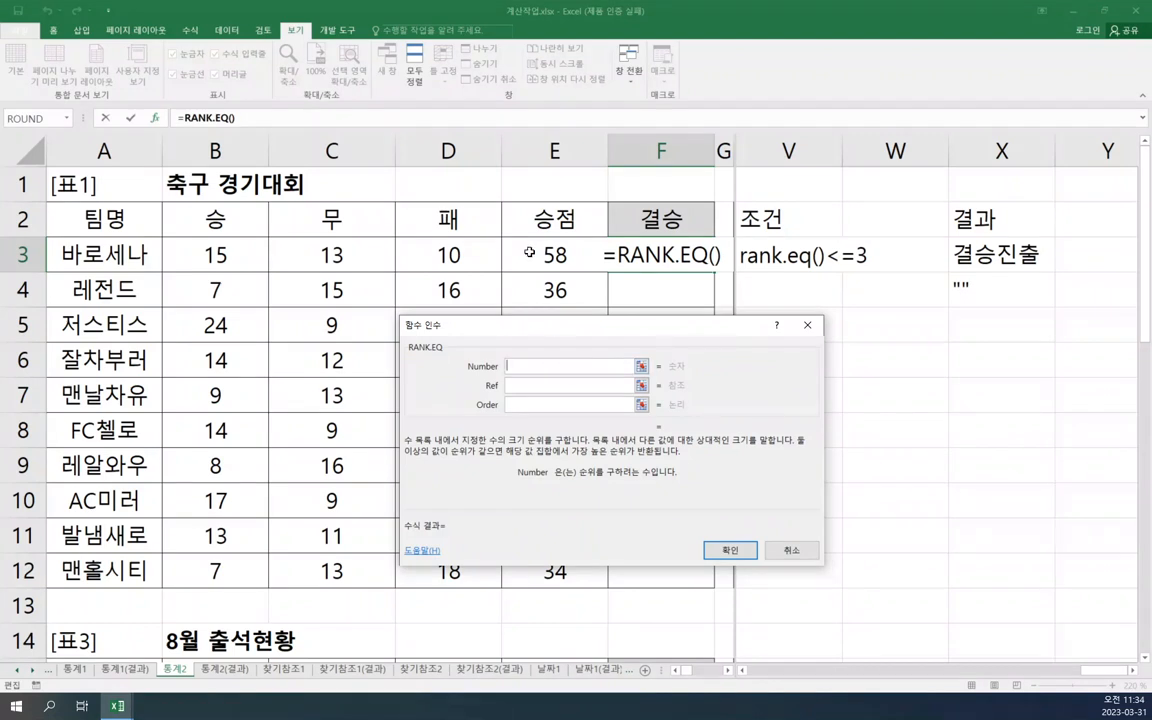
click(515, 255)
click(537, 384)
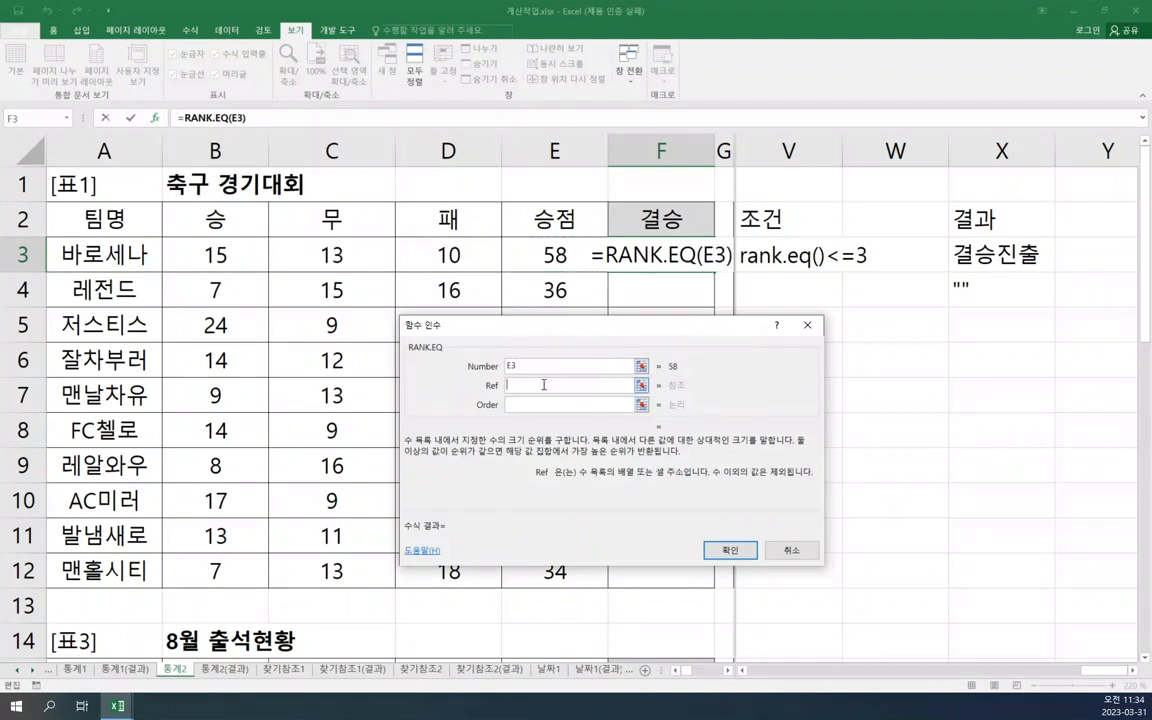
drag(456, 255, 528, 574)
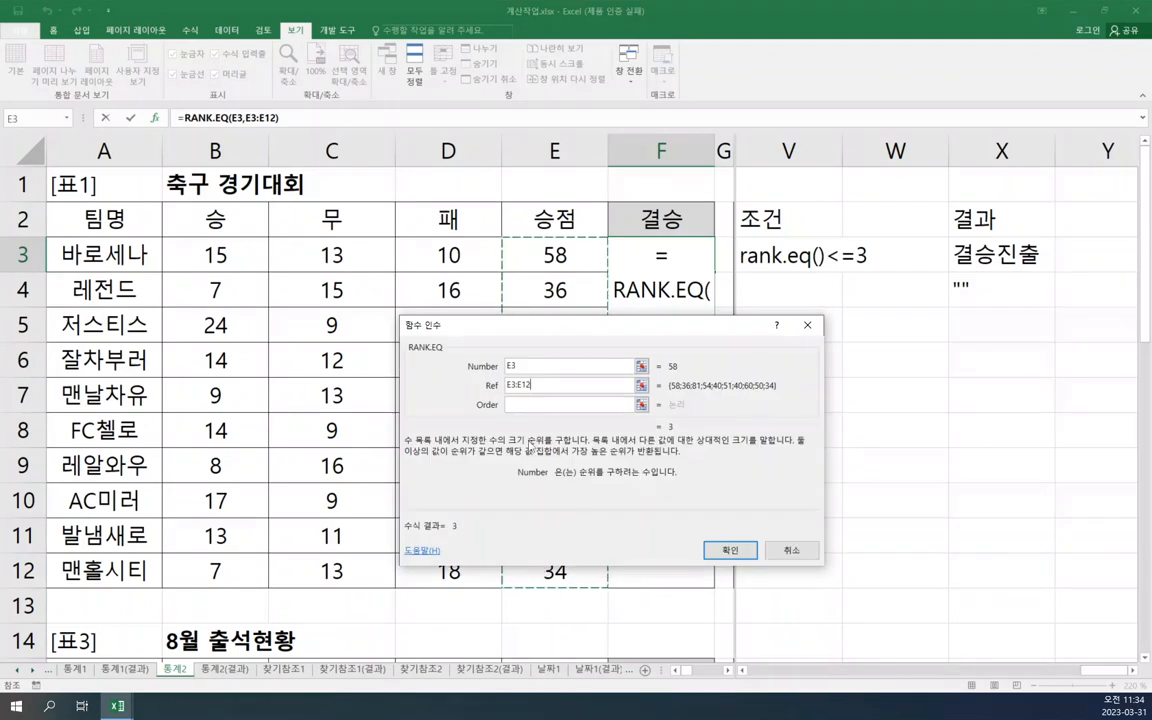
key(F4)
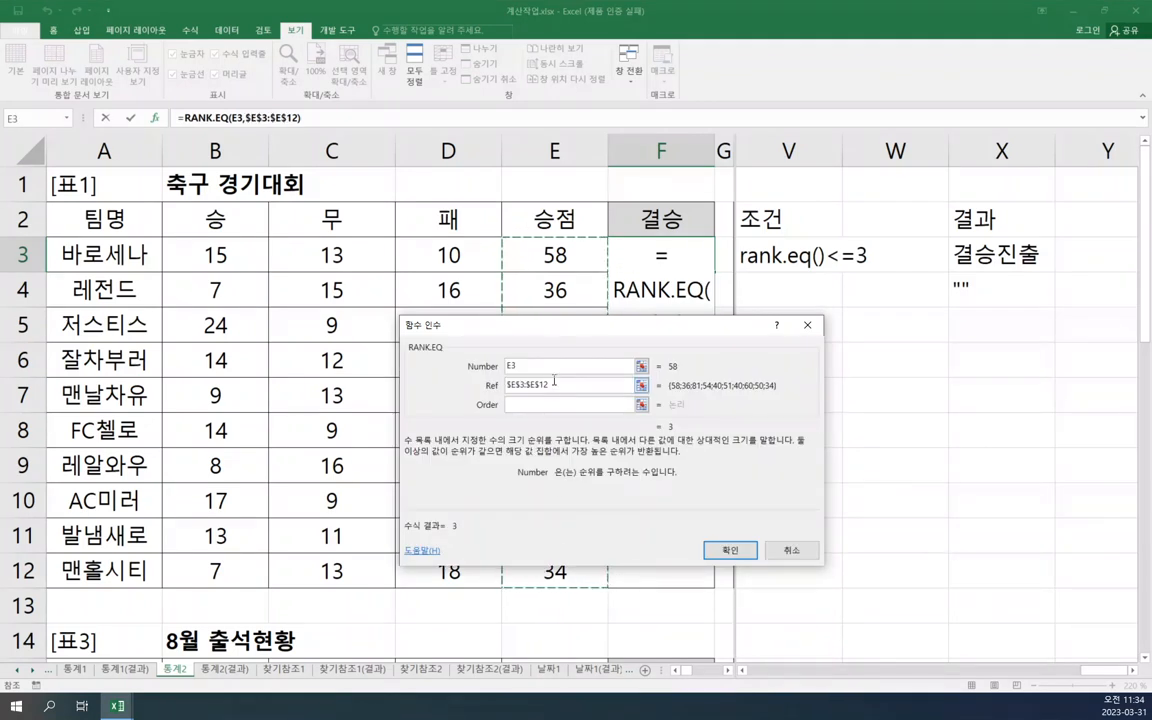
click(537, 405)
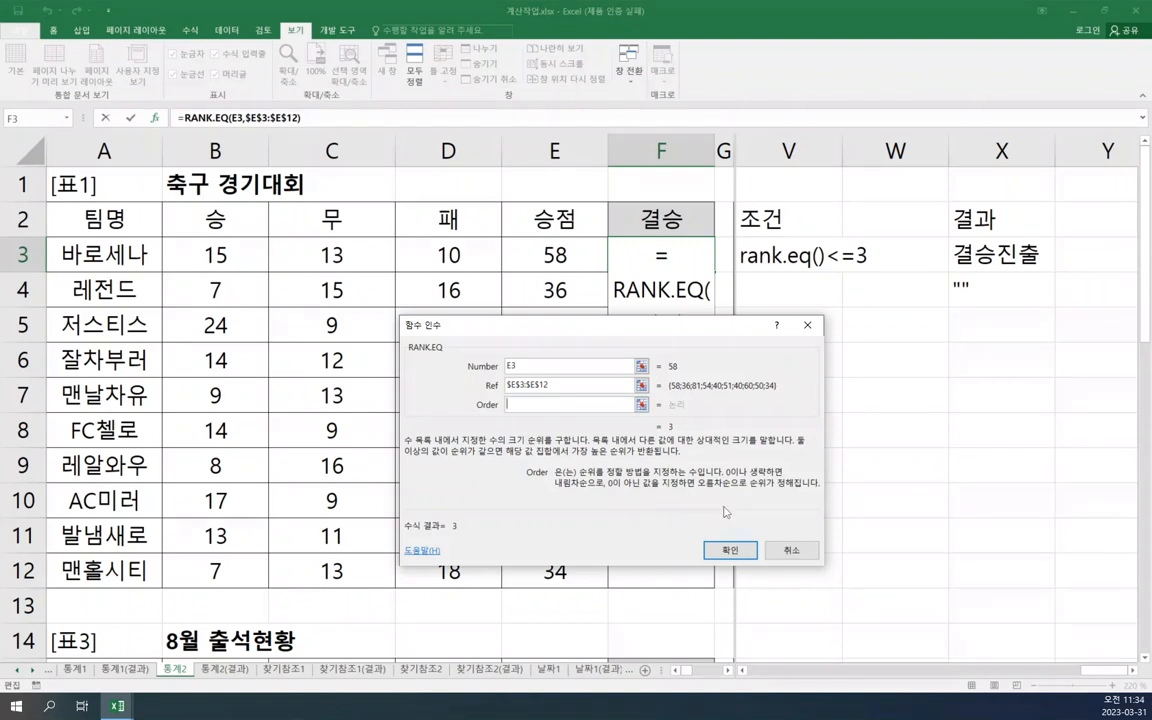
text(0)
key(Return)
- Try the RANK.EQ formula down to F12, then clear the trial results from F4:F12
drag(713, 271, 703, 577)
click(663, 571)
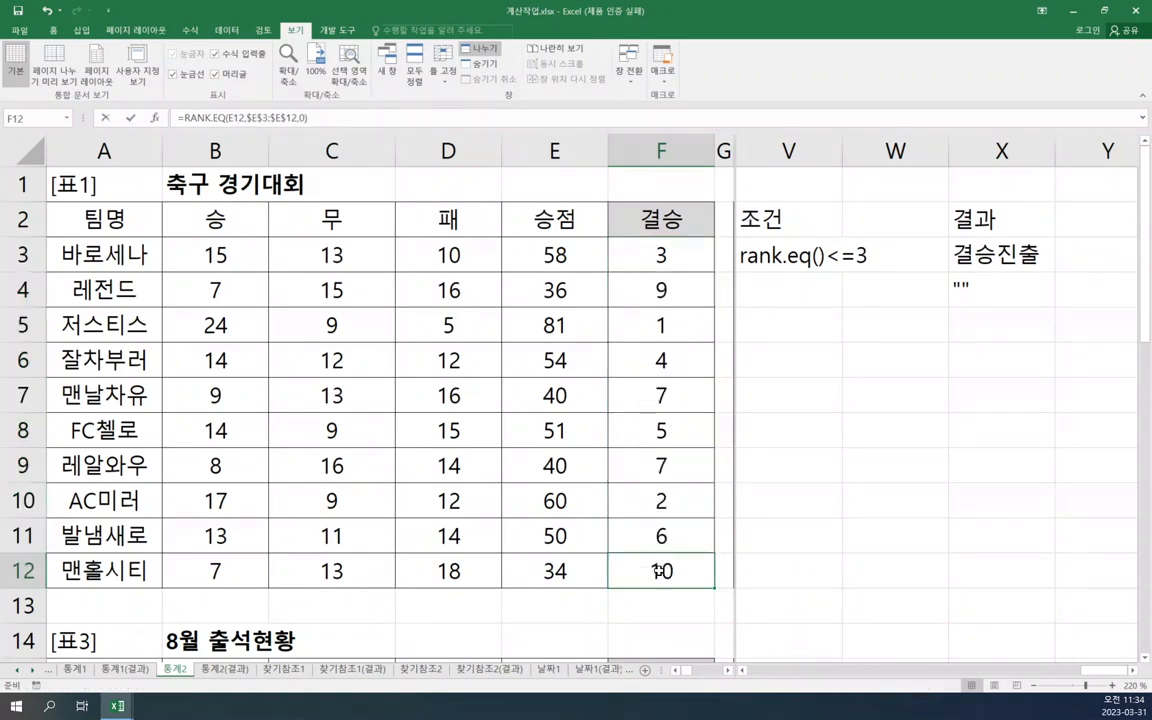
double_click(663, 571)
key(Escape)
drag(645, 292, 667, 569)
key(Delete)
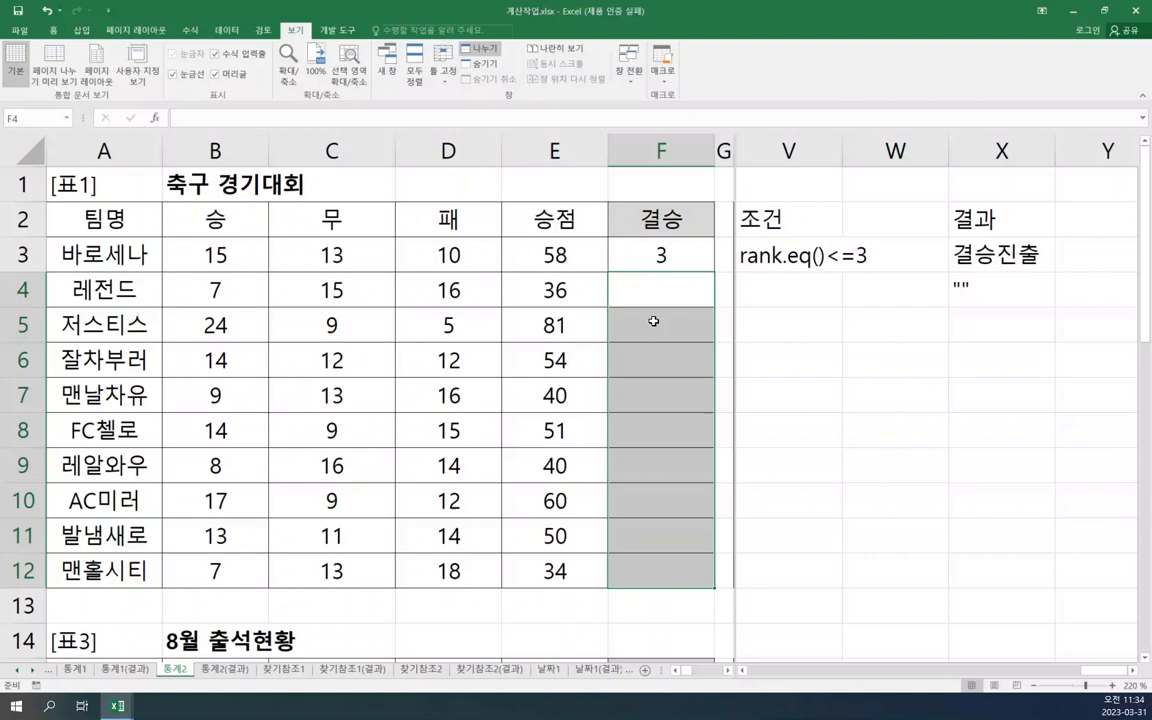
- Cut the RANK.EQ expression from F3, start an IF function there, and paste the expression as its Logical_test
click(663, 252)
drag(185, 118, 426, 119)
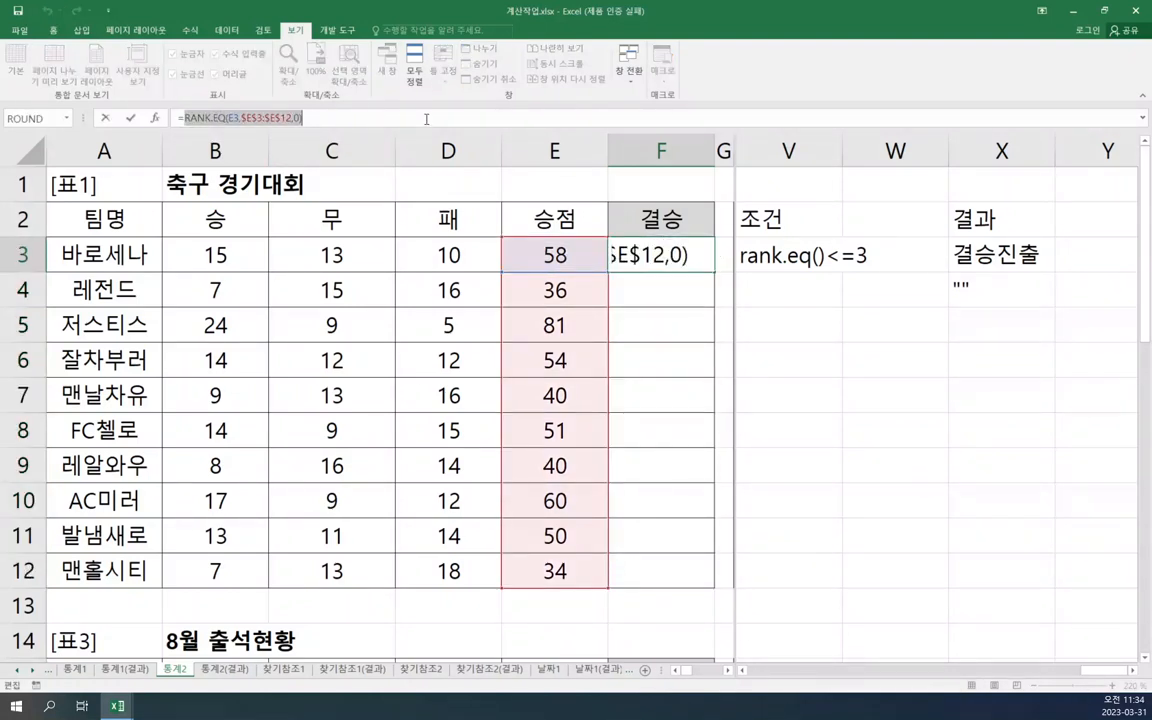
key(BackSpace)
text(if)
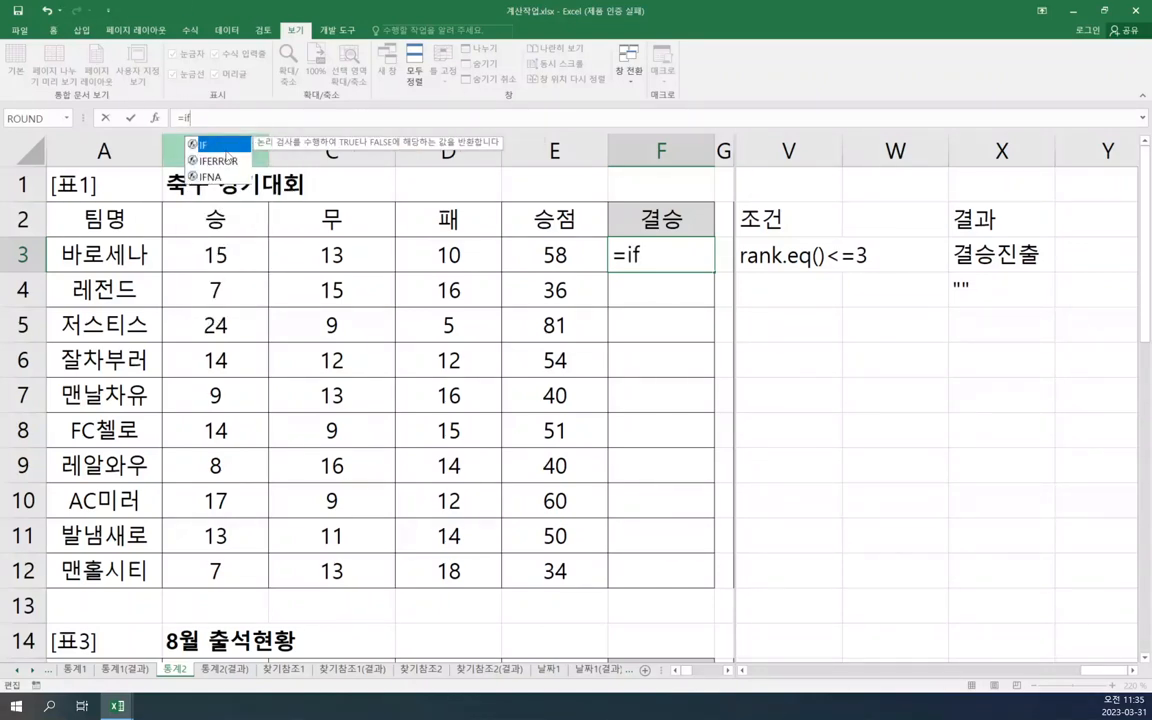
key(Tab)
click(150, 117)
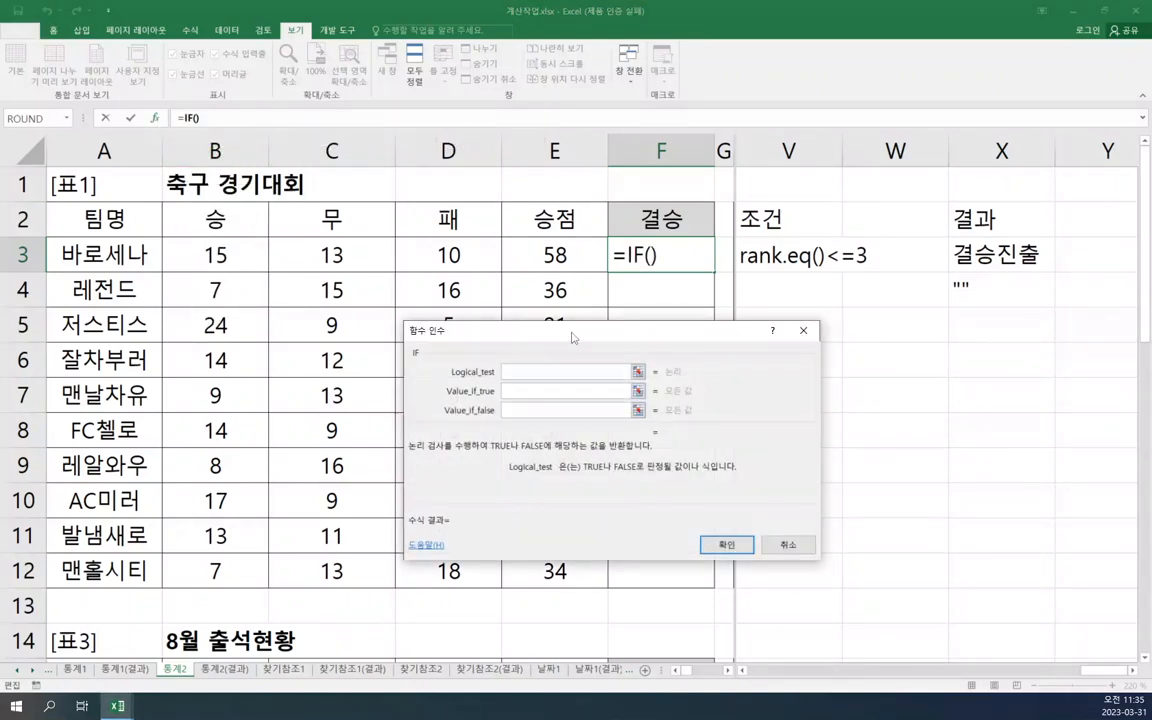
drag(573, 338, 637, 364)
key(ctrl+v)
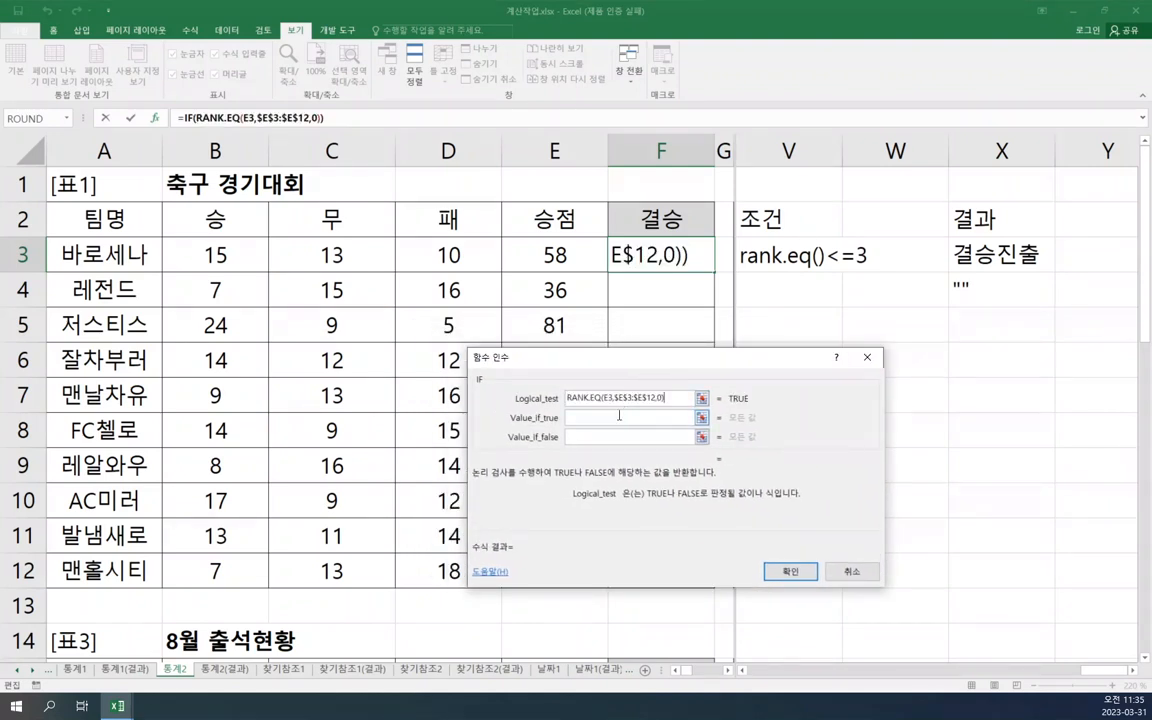
- Set the IF function's Value_if_true to 결승진출 and its Value_if_false to ""
click(677, 415)
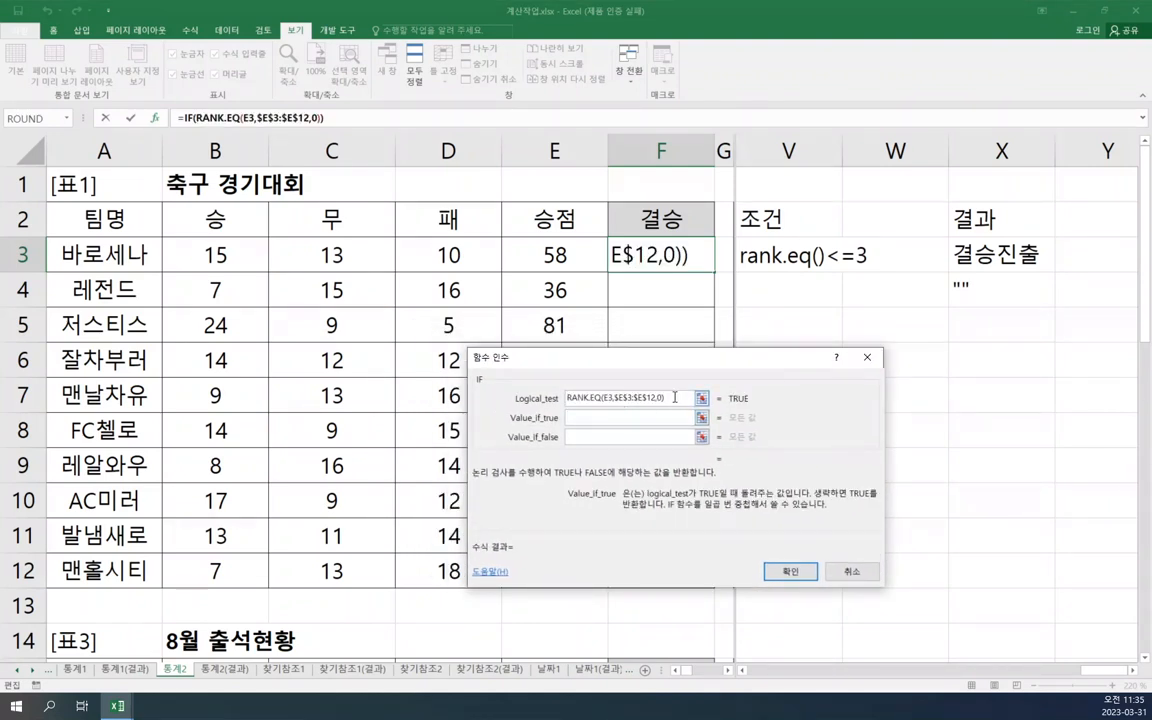
text(결ㅅㅇ)
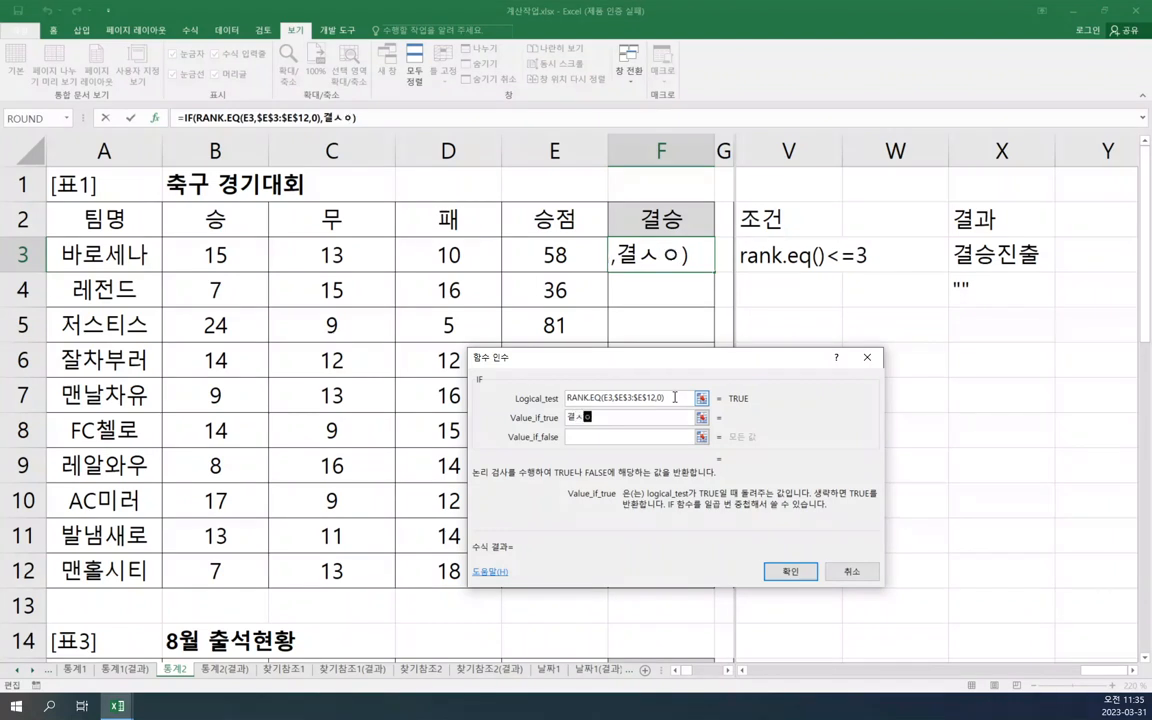
key(BackSpace)
key(BackSpace)
text(승진출)
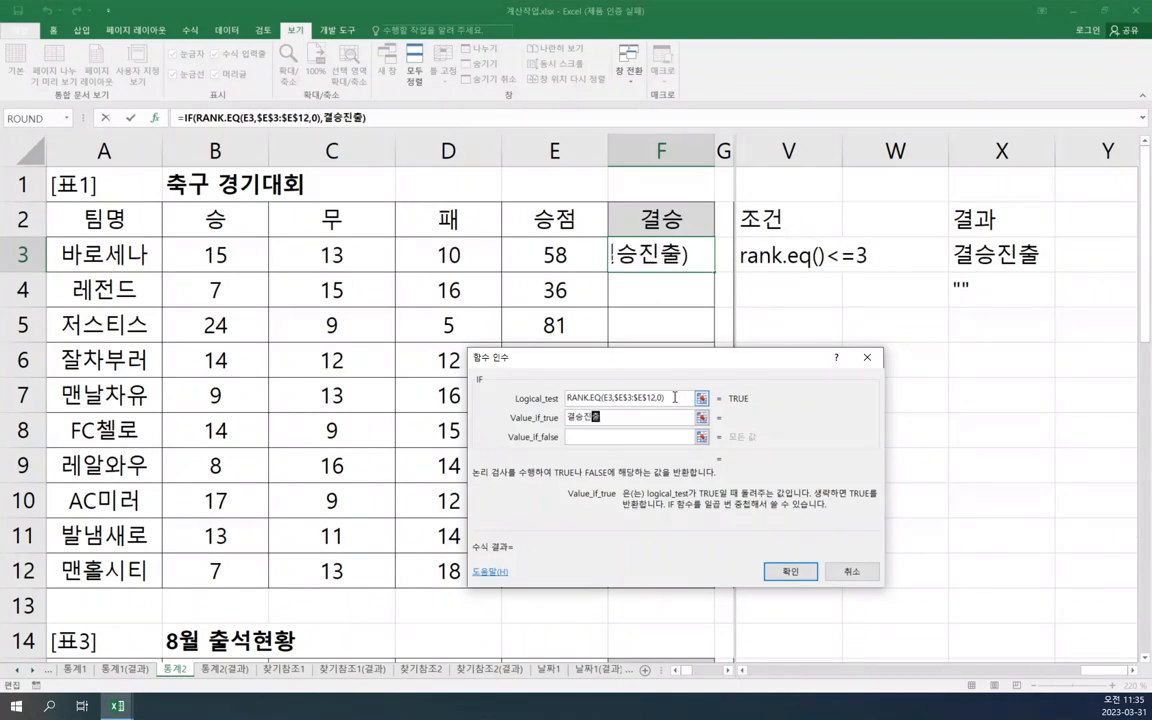
key(Tab)
text("")
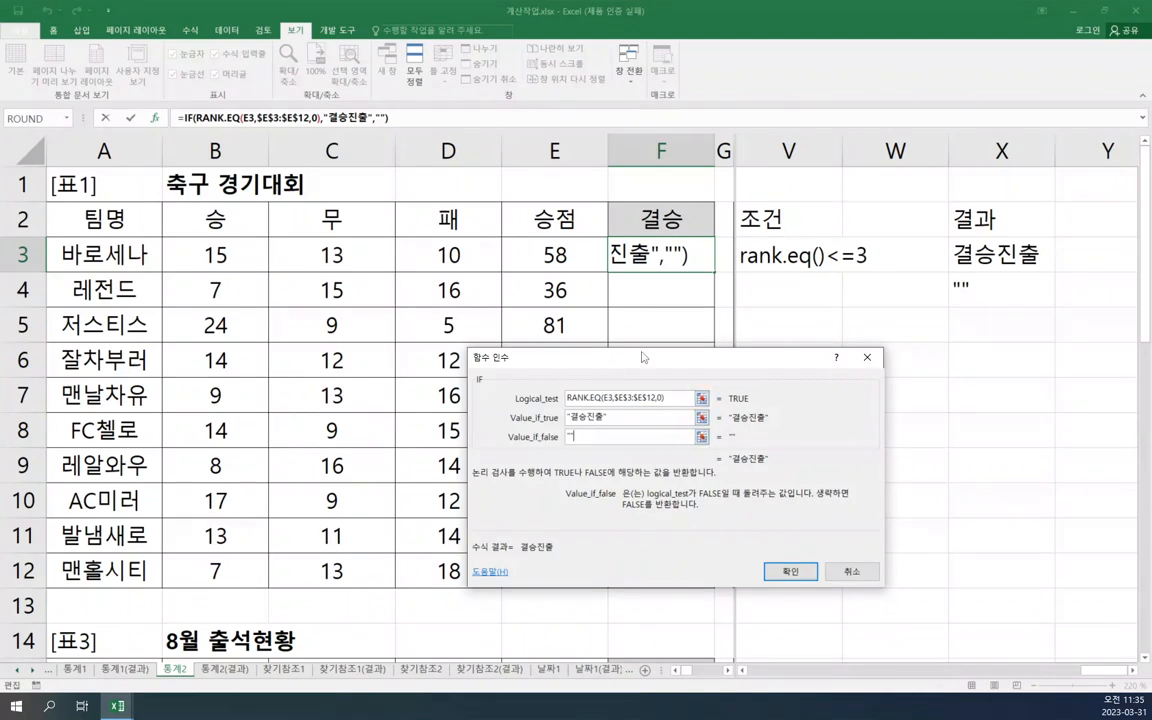
- Complete the IF function's Logical_test with <=3 after the RANK.EQ expression and accept the formula
drag(642, 353, 646, 328)
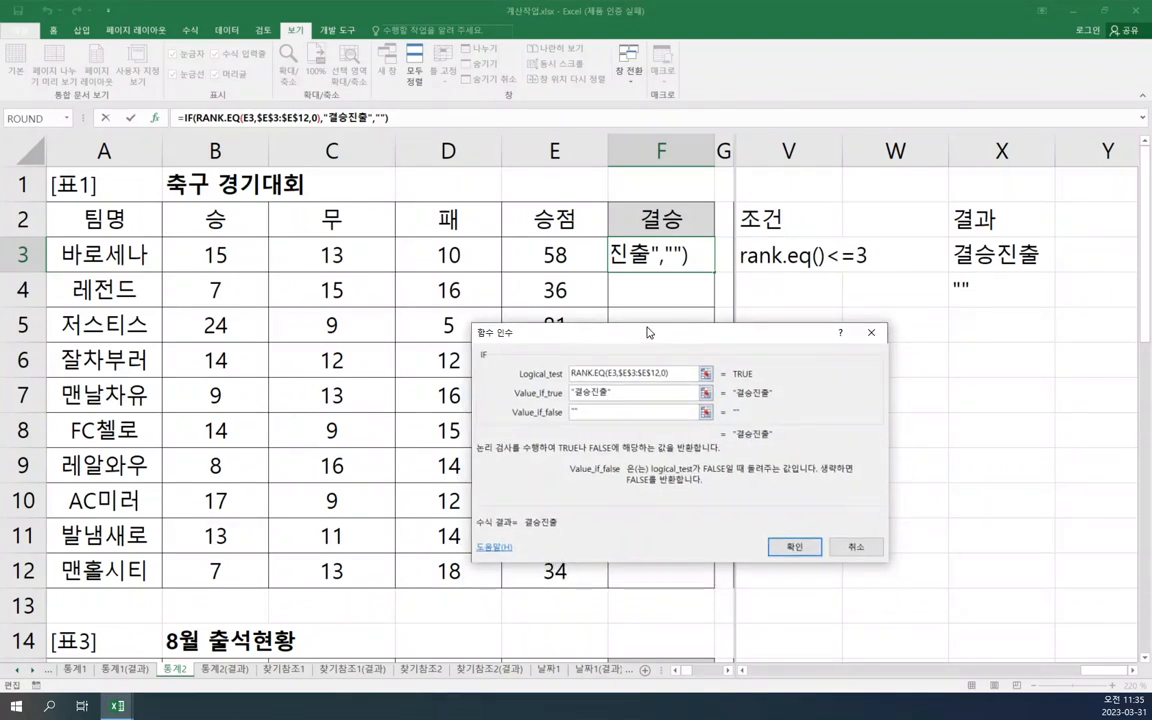
click(795, 547)
click(684, 373)
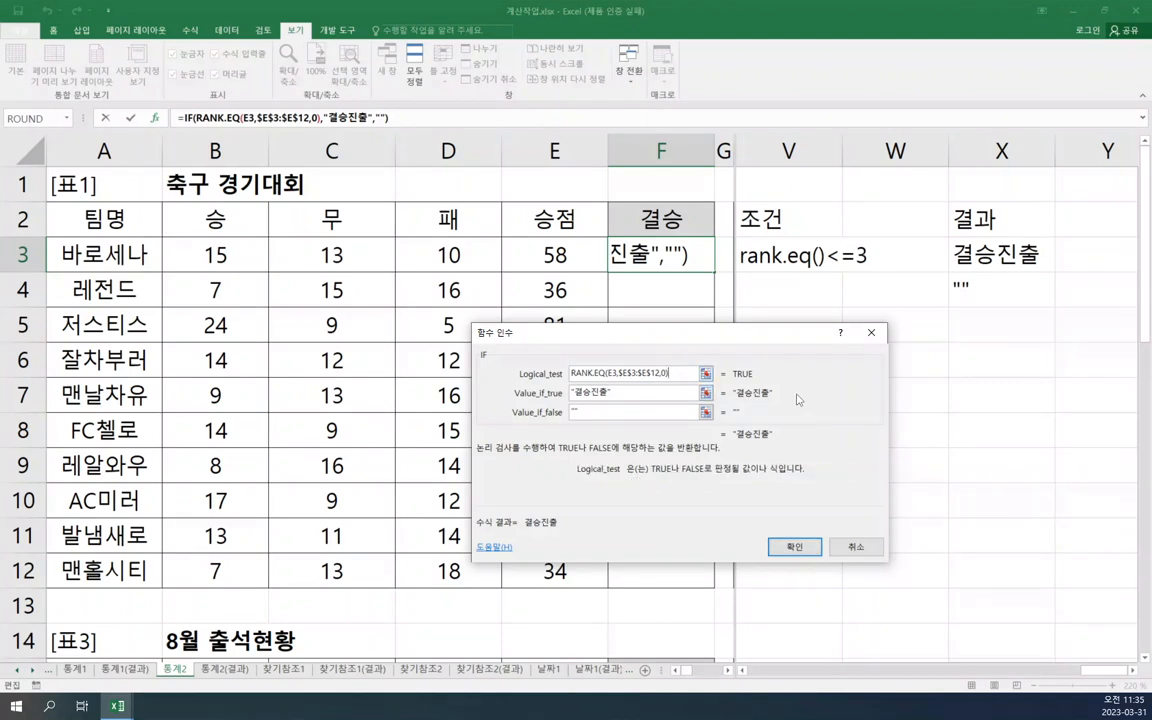
text(<=)
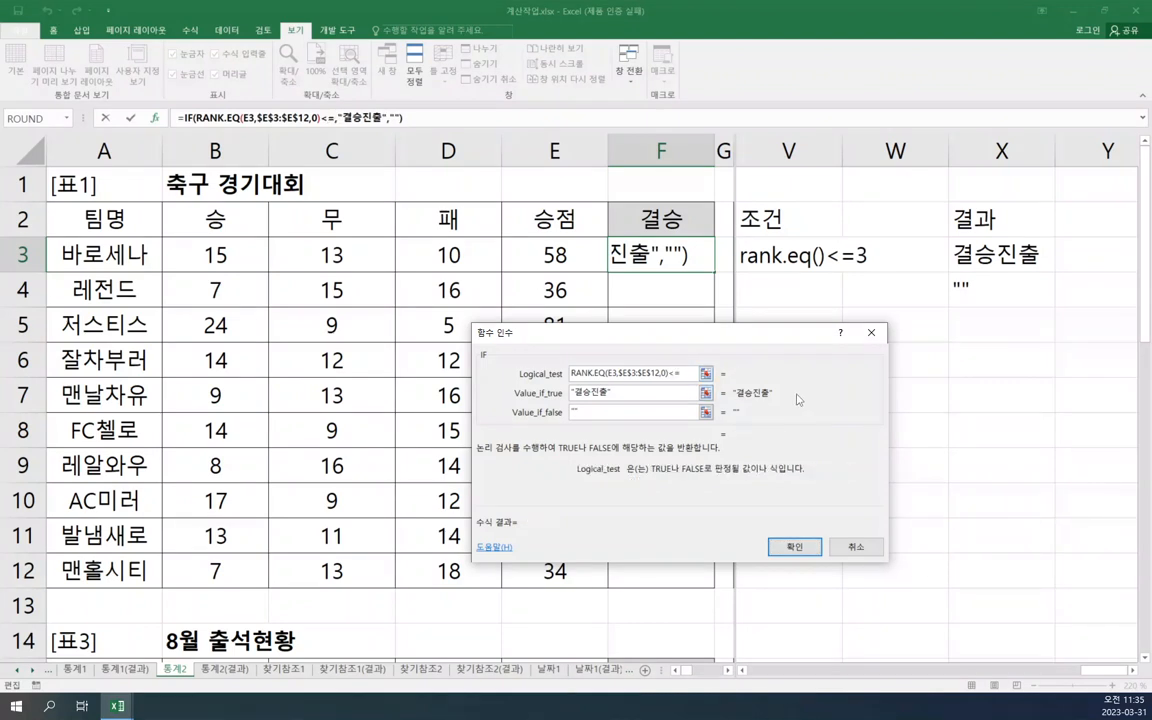
text(3)
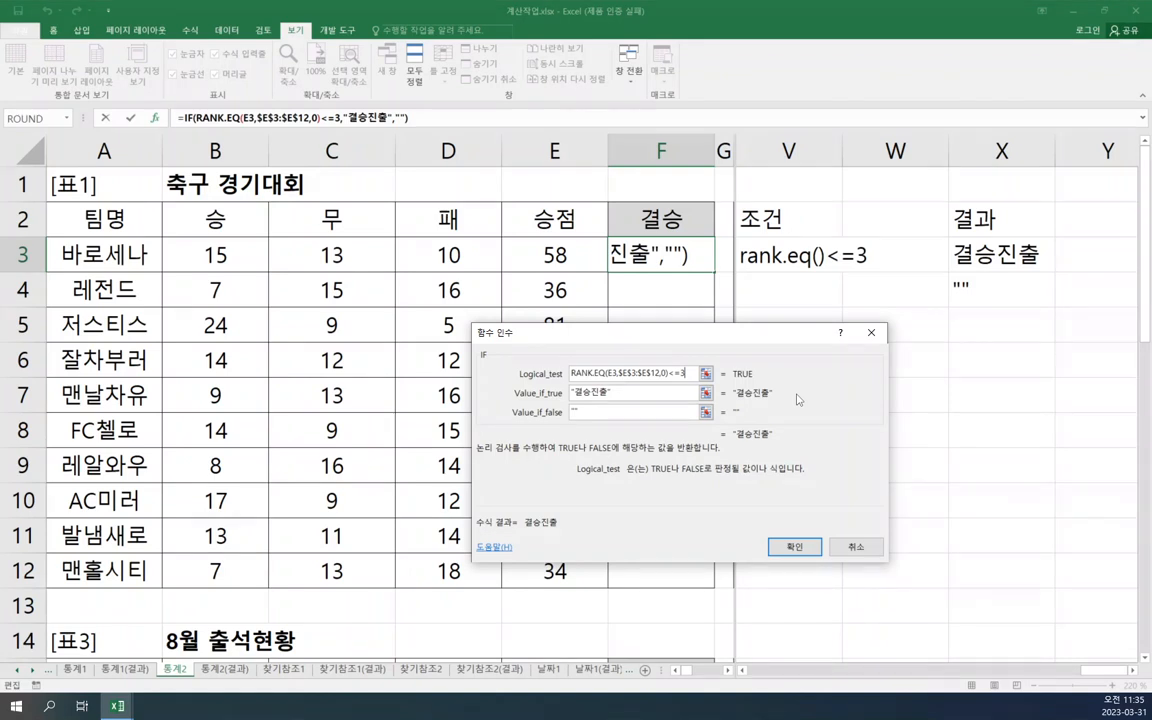
click(795, 549)
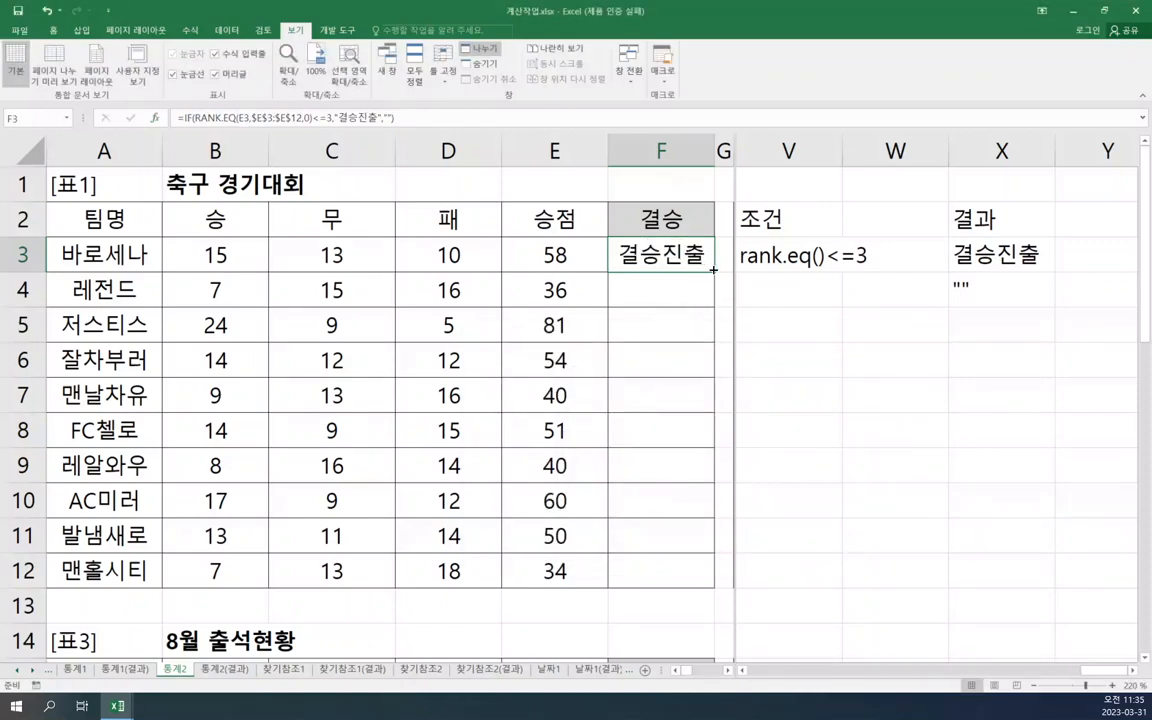
- Fill the IF formula from F3 down to F12
drag(713, 269, 689, 576)
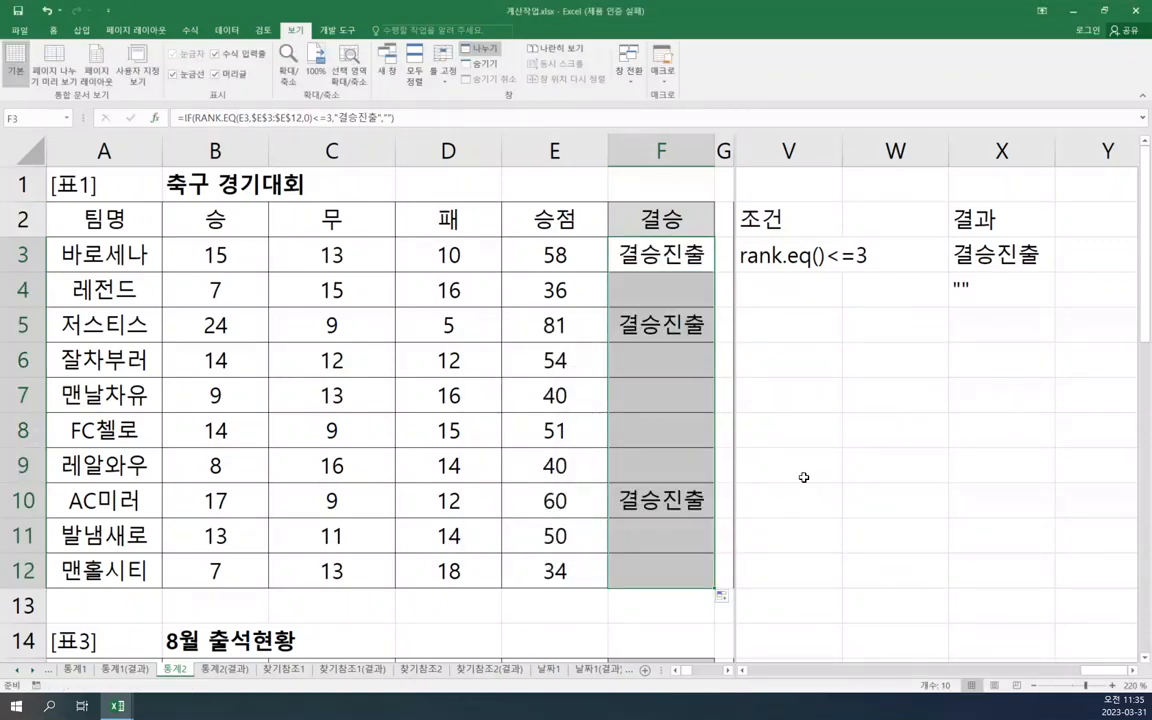
click(846, 468)
click(663, 470)
click(673, 301)
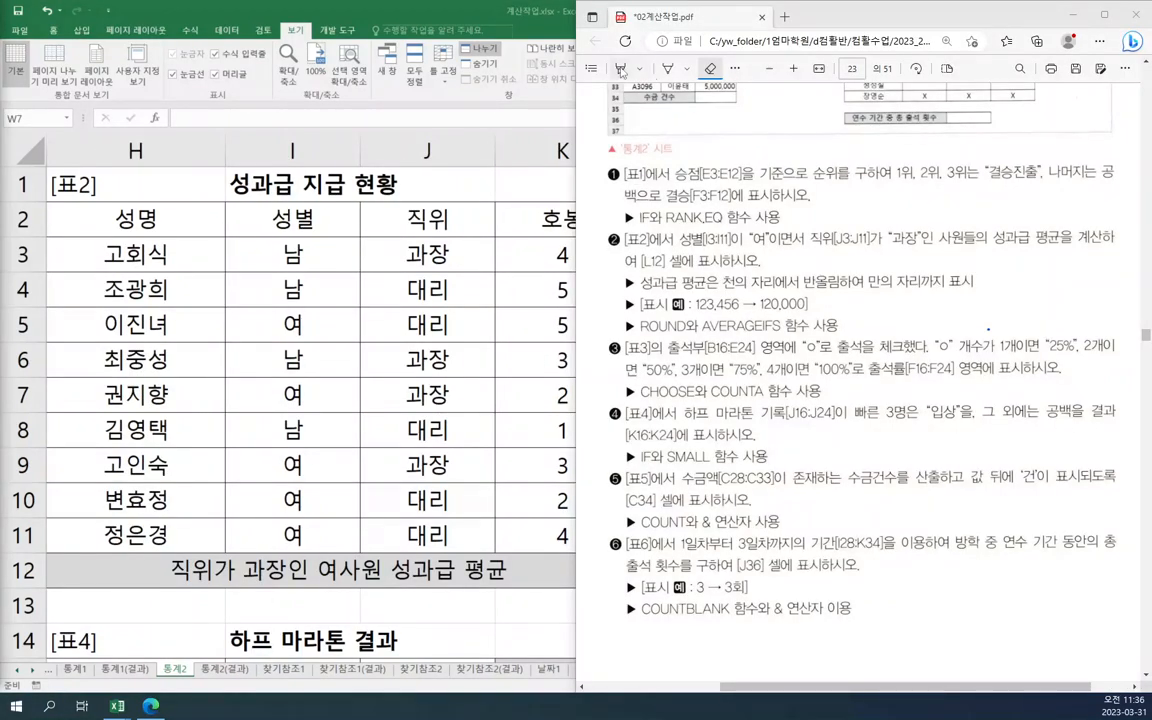
- Highlight problem 2's conditions, 성과급 평균, the rounding wording, and the functions ROUND and AVERAGEIFS in the PDF
click(620, 68)
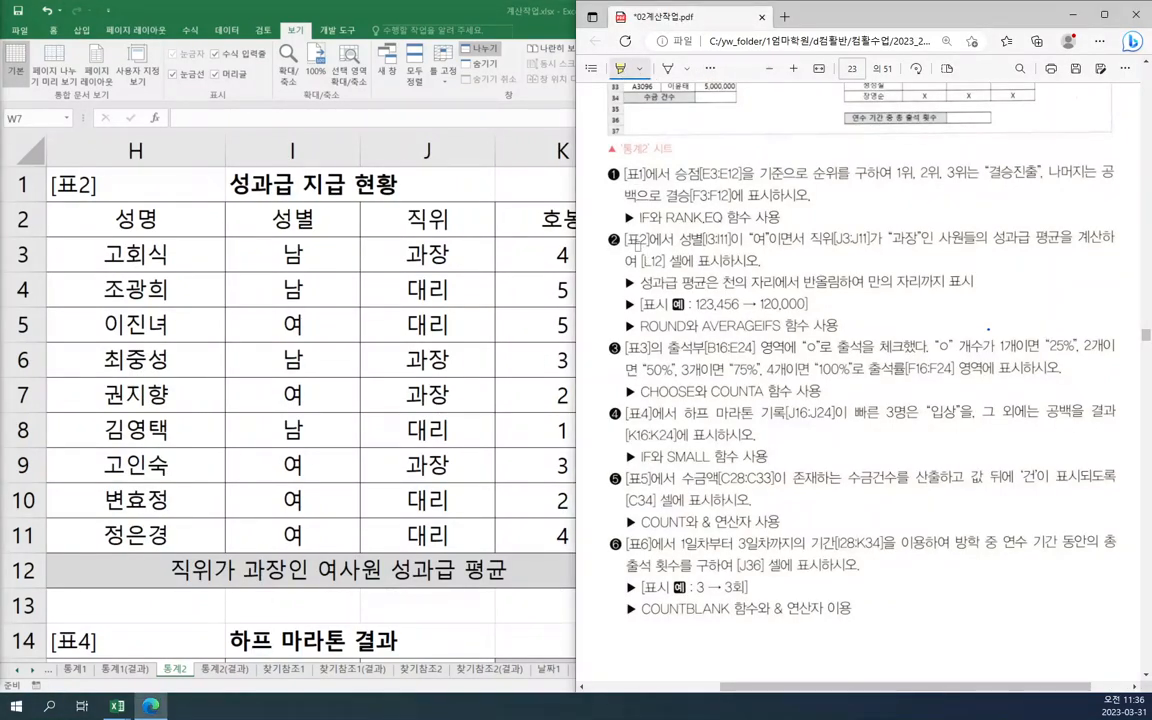
drag(625, 238, 1045, 238)
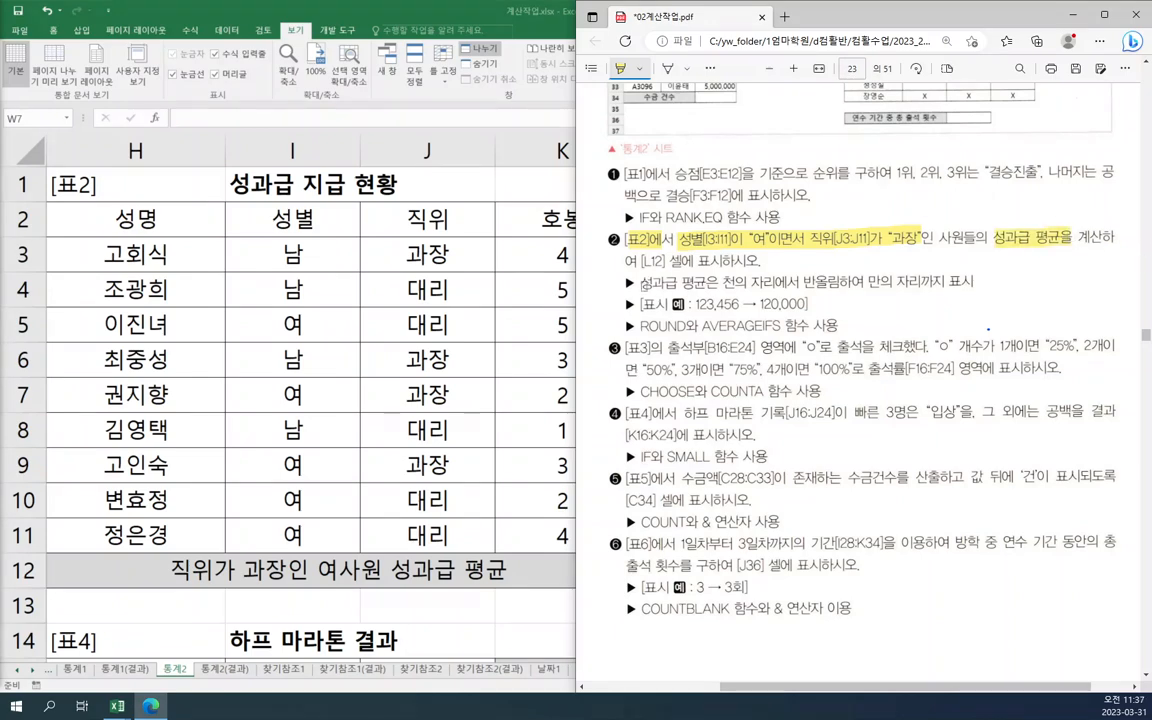
drag(697, 282, 978, 282)
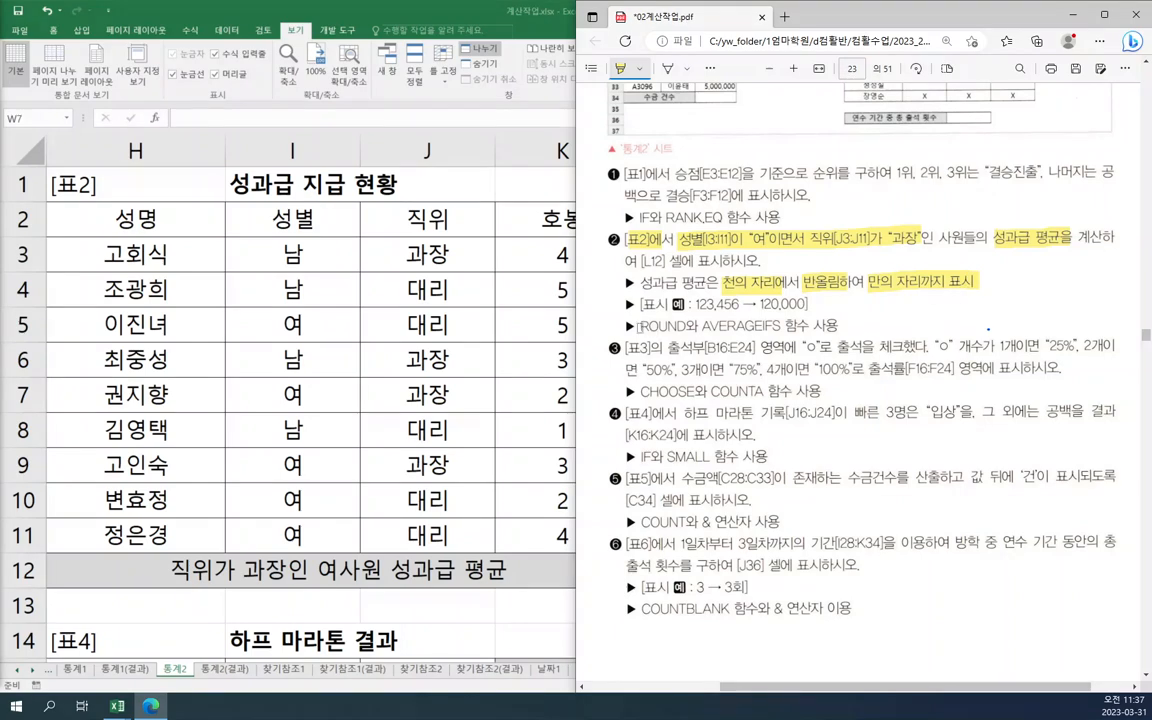
drag(640, 326, 808, 327)
- Annotate problem 2 in pen, underlining the conditions, linking AVERAGEIFS to 평균 and ROUND to 반올림, and writing -4
click(668, 68)
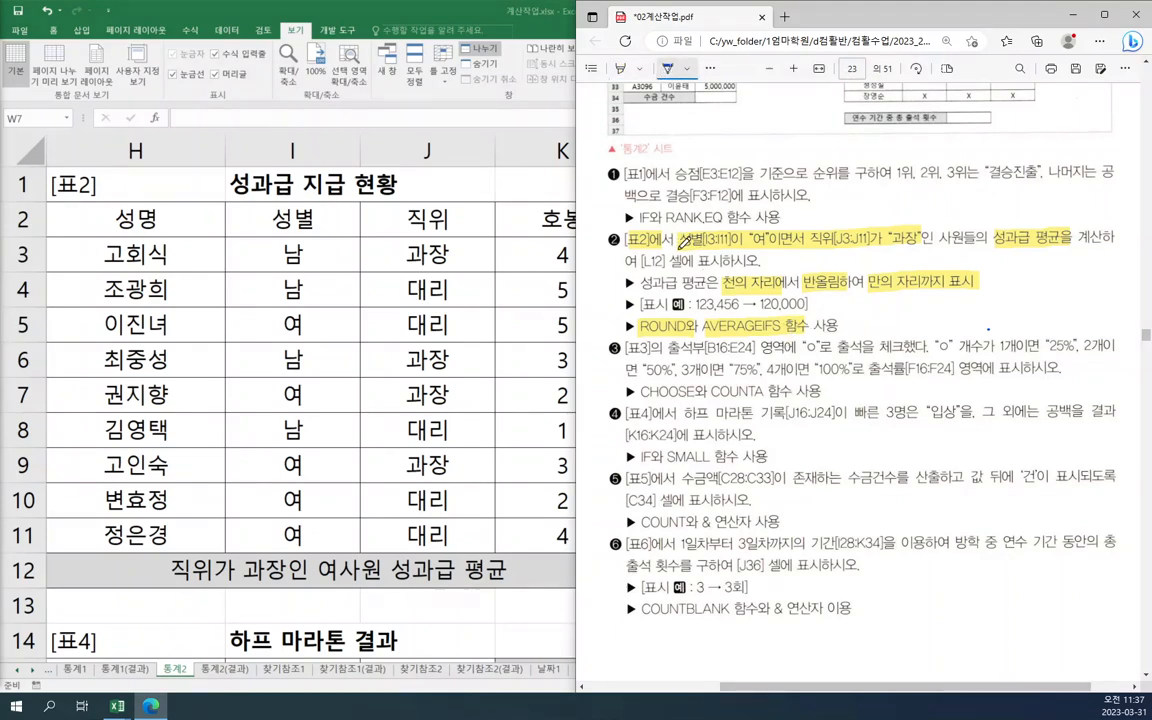
mouse_move(680, 249)
mouse_down()
mouse_move(918, 248)
mouse_move(936, 233)
mouse_move(1064, 246)
mouse_move(1065, 228)
mouse_move(1036, 245)
mouse_up()
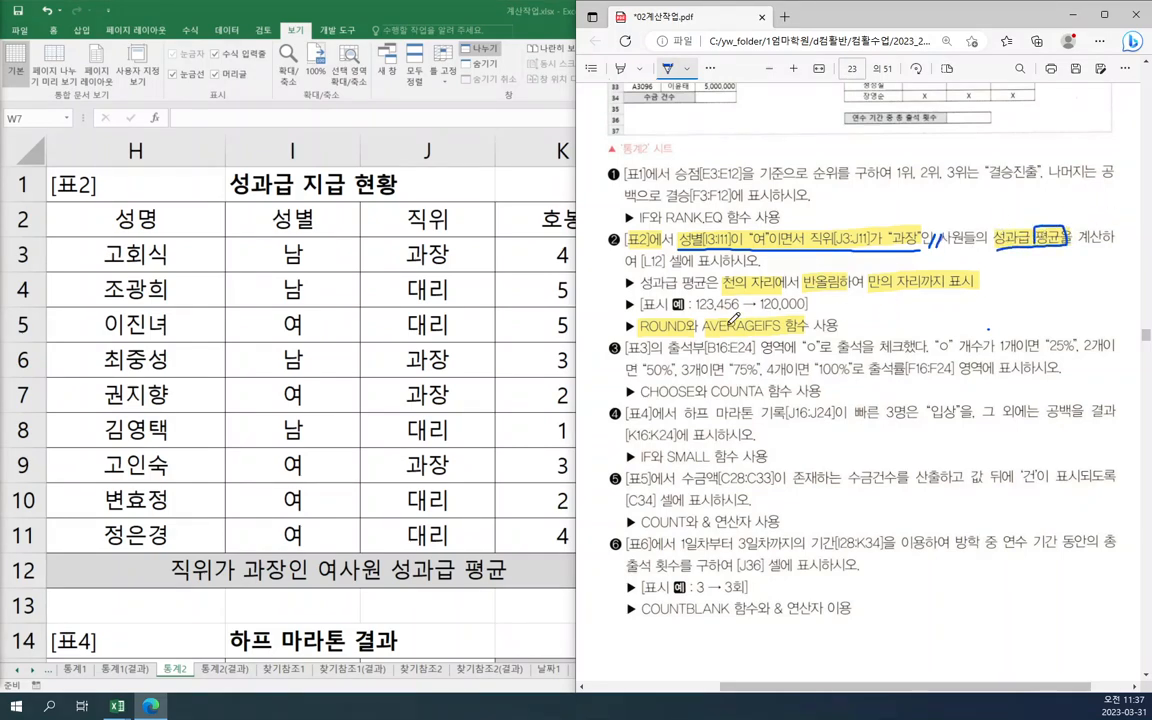
mouse_move(701, 333)
mouse_down()
mouse_move(785, 331)
mouse_move(793, 304)
mouse_move(1000, 305)
mouse_move(1020, 240)
mouse_move(1043, 266)
mouse_up()
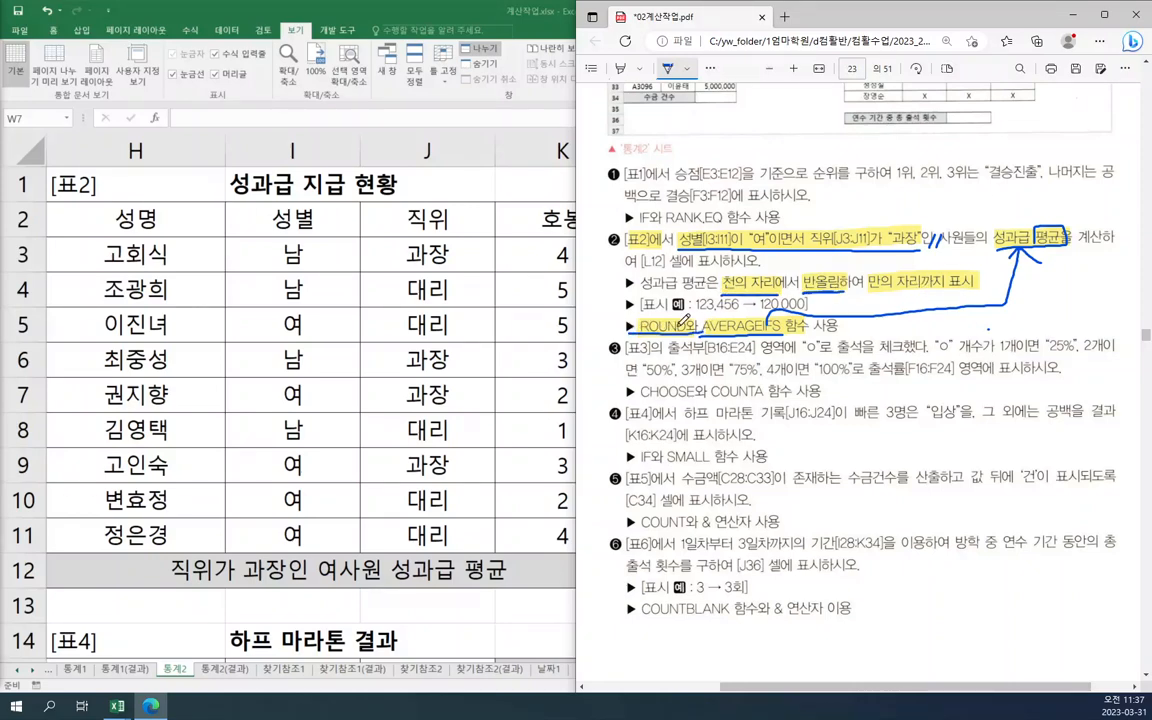
mouse_move(678, 327)
mouse_down()
mouse_move(689, 299)
mouse_move(798, 262)
mouse_move(832, 279)
mouse_move(842, 269)
mouse_up()
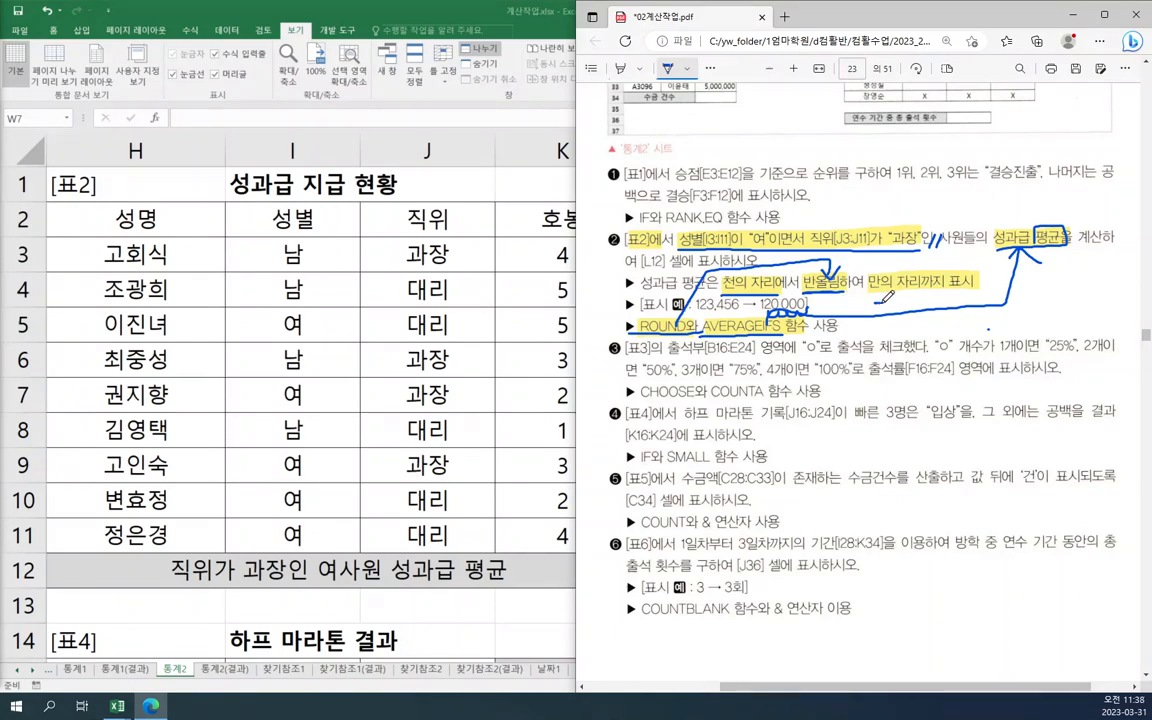
drag(889, 298, 891, 313)
- Switch to Excel and note the function names averageifs in W3 and round in W4
click(542, 413)
click(935, 250)
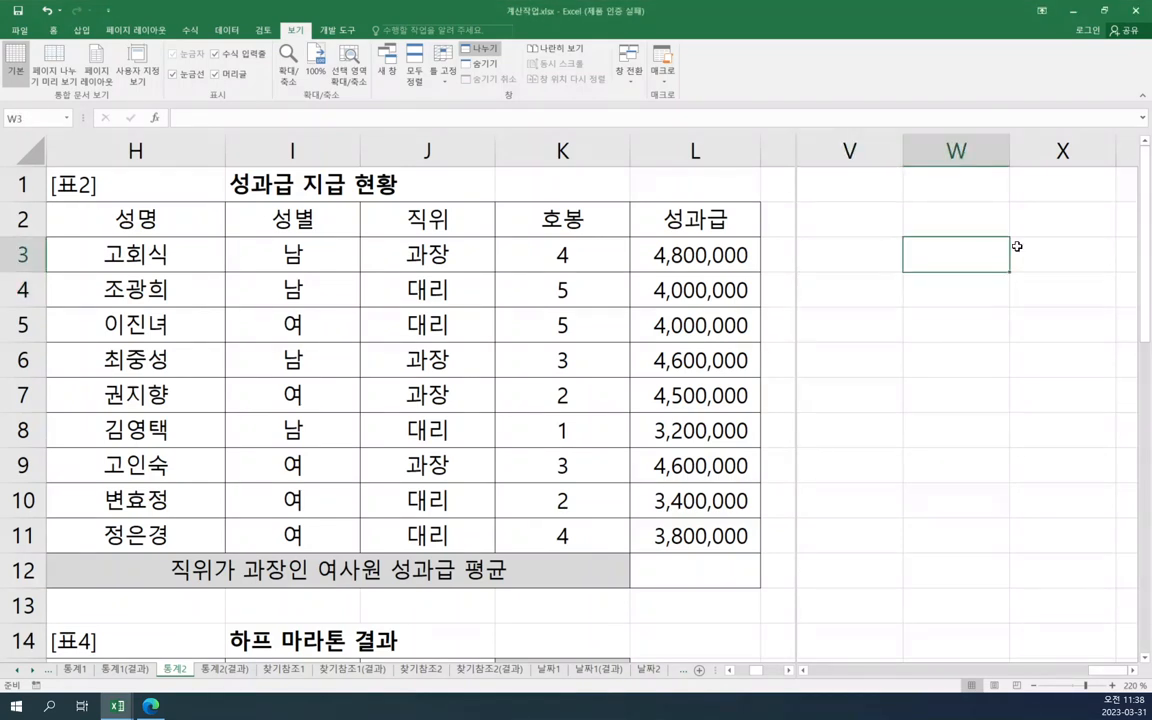
key(Hangul)
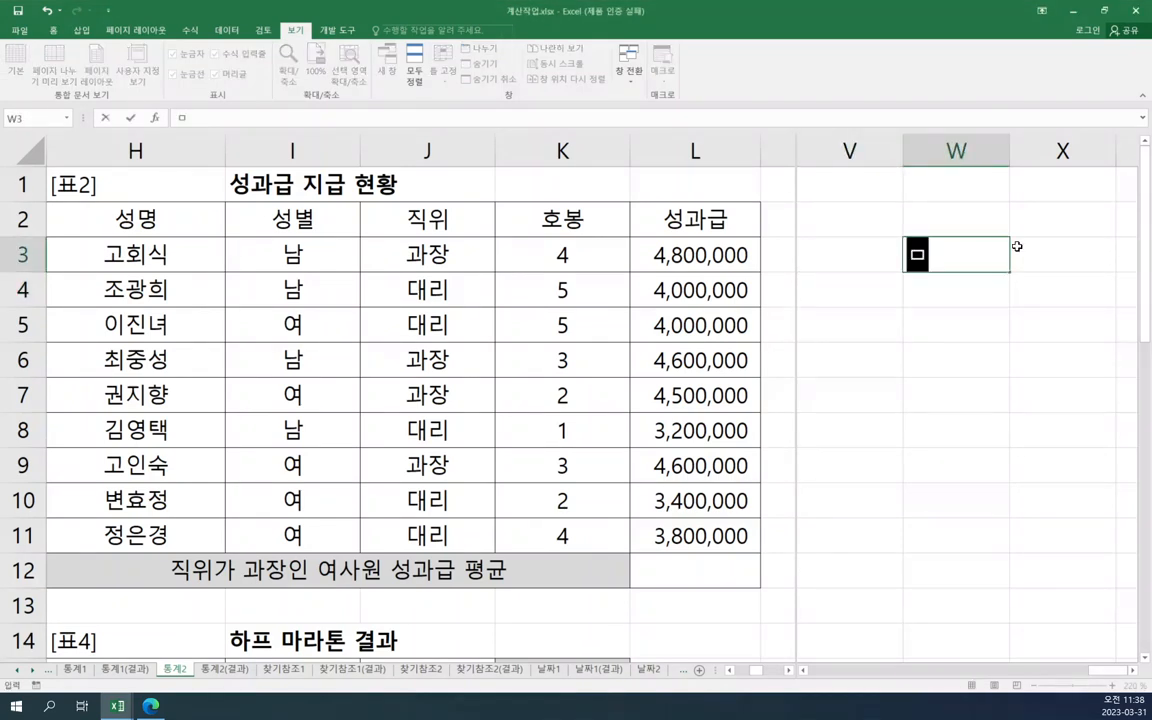
text(averag)
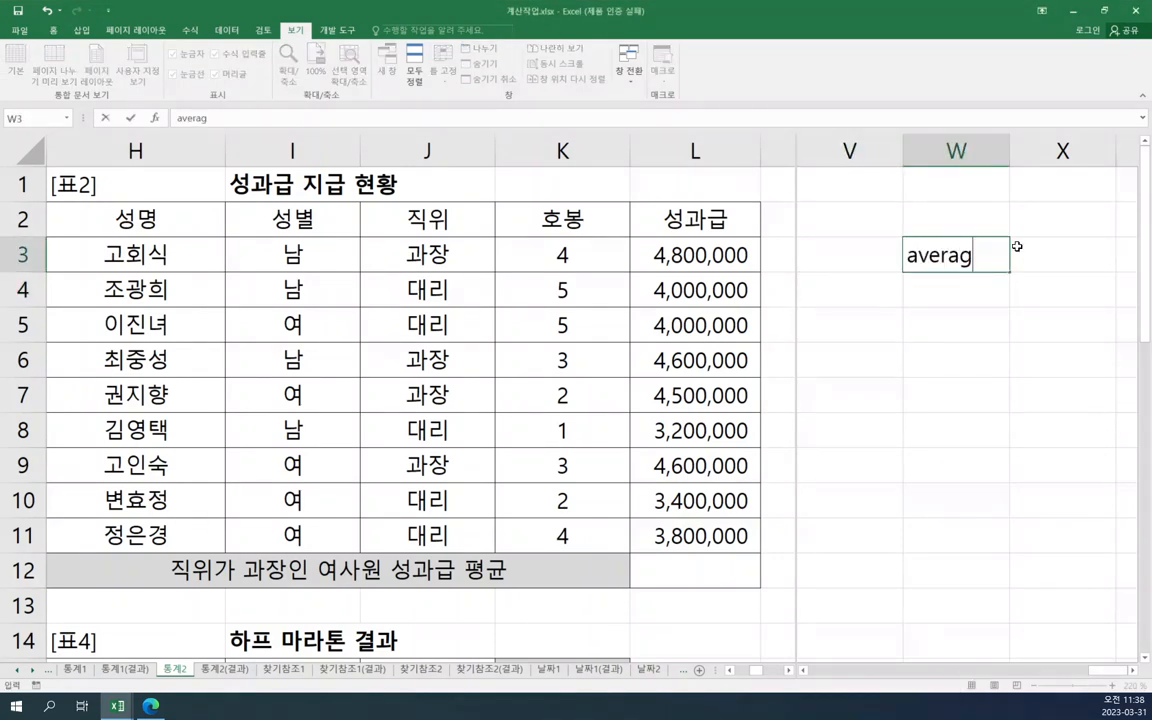
text(eifs)
key(Return)
text(round)
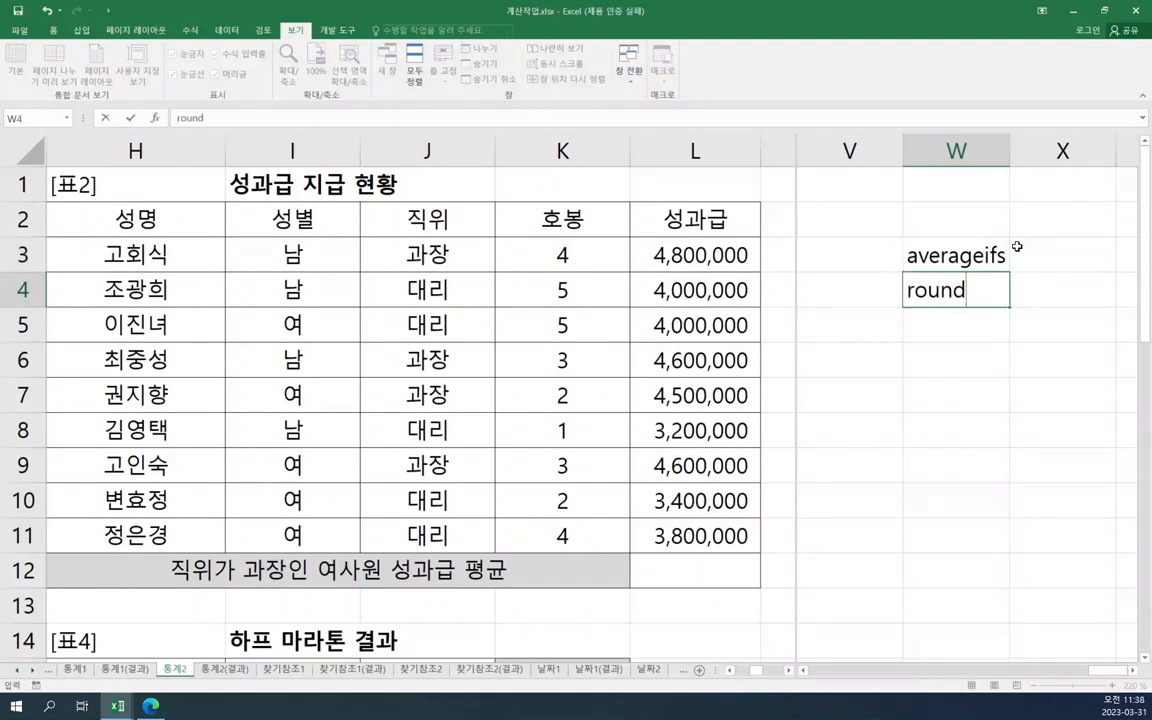
key(Return)
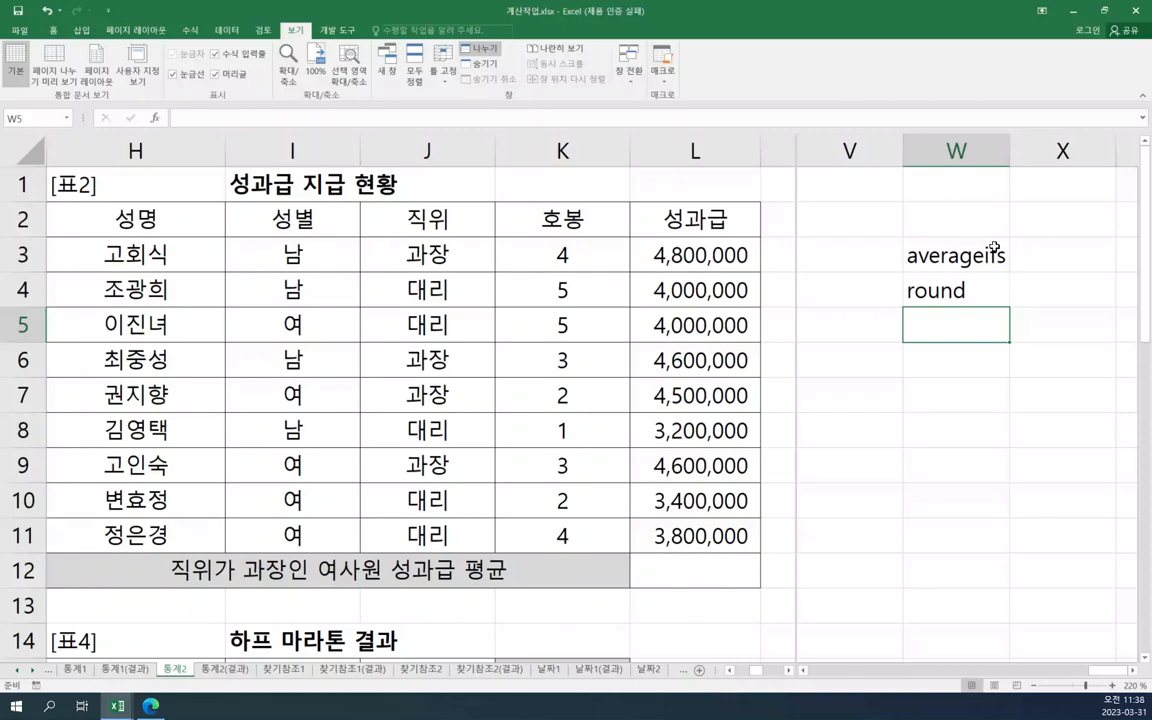
- Close the problem PDF and start an AVERAGEIFS formula in L12 using its function arguments, with L3:L11 as the average range
click(152, 706)
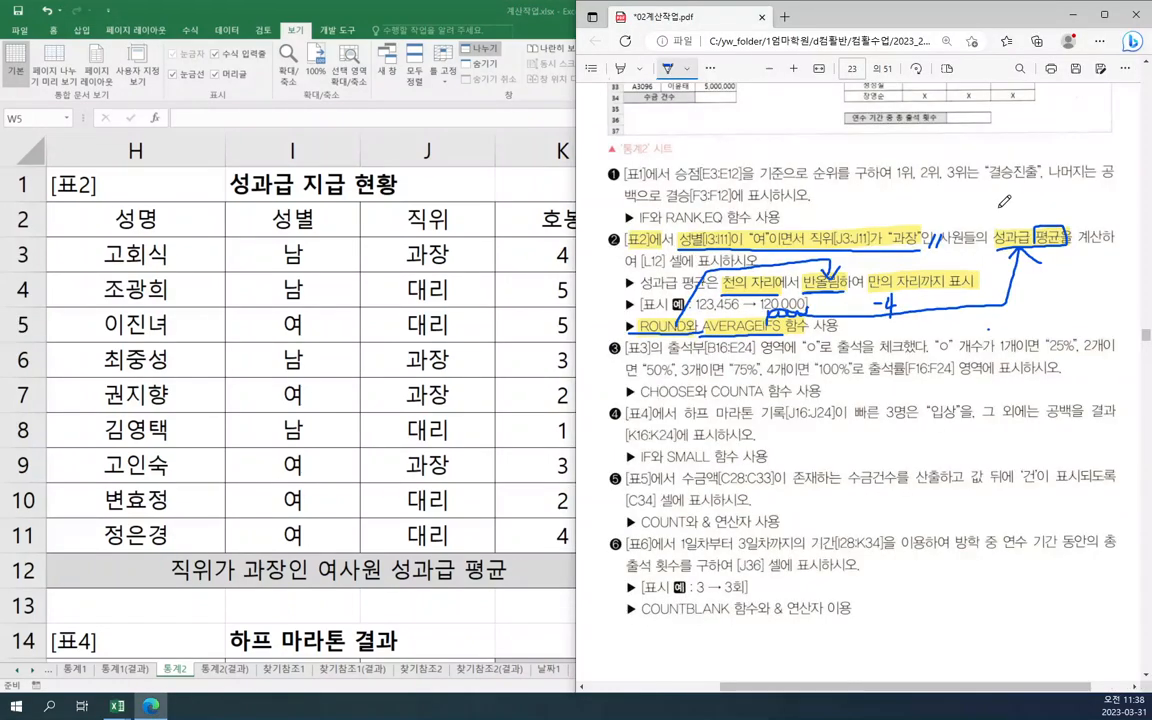
key(alt+F4)
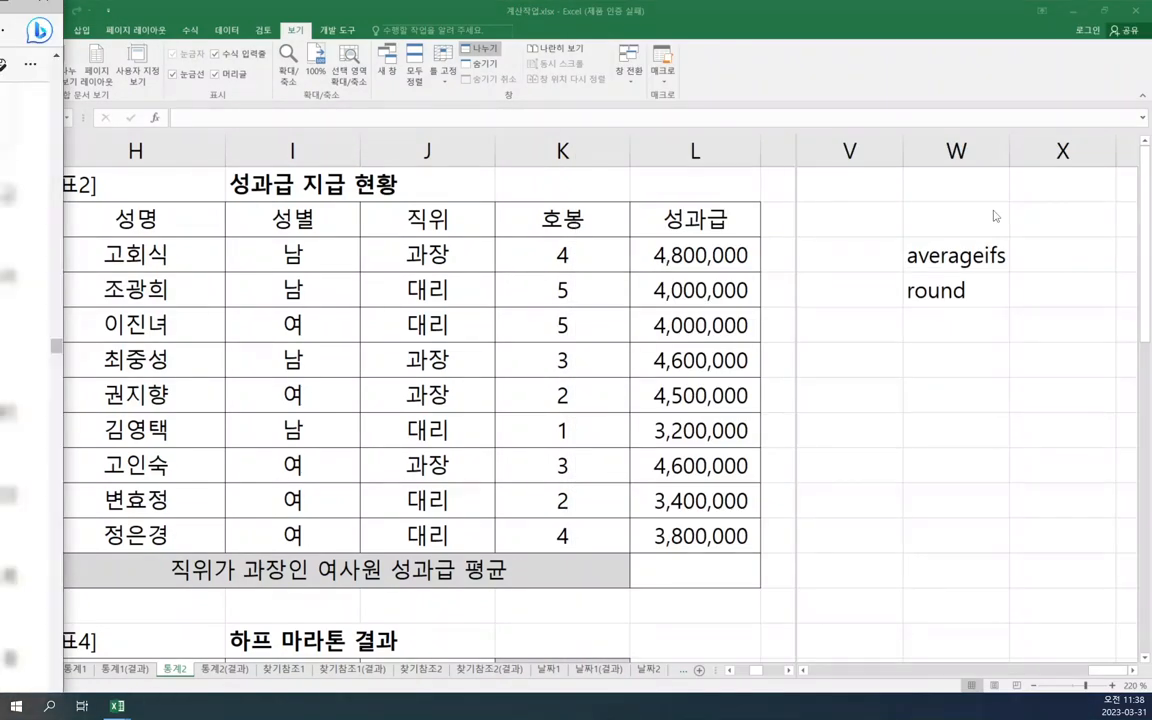
click(710, 560)
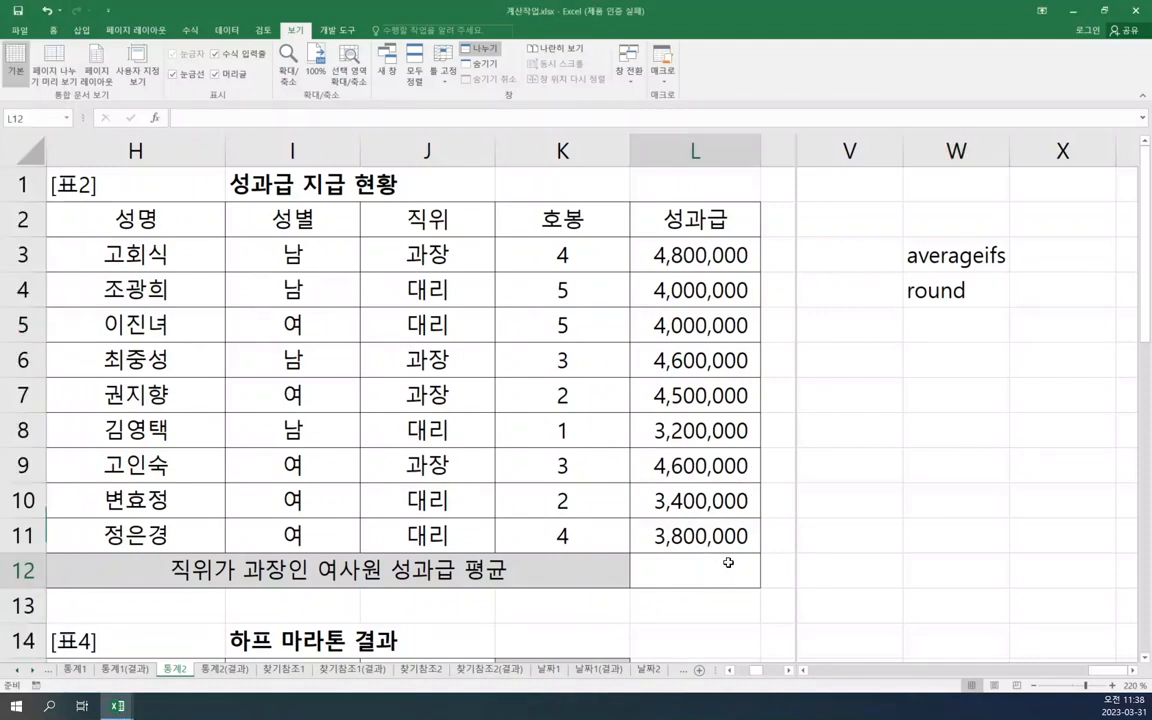
text(=)
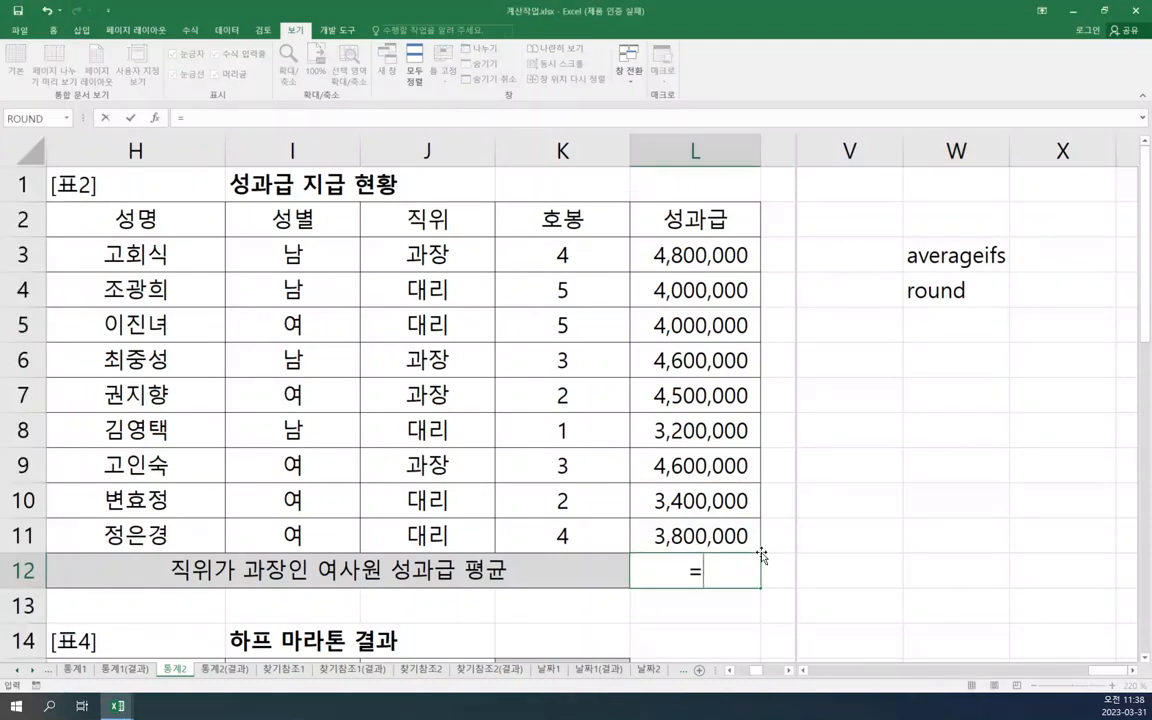
text(average)
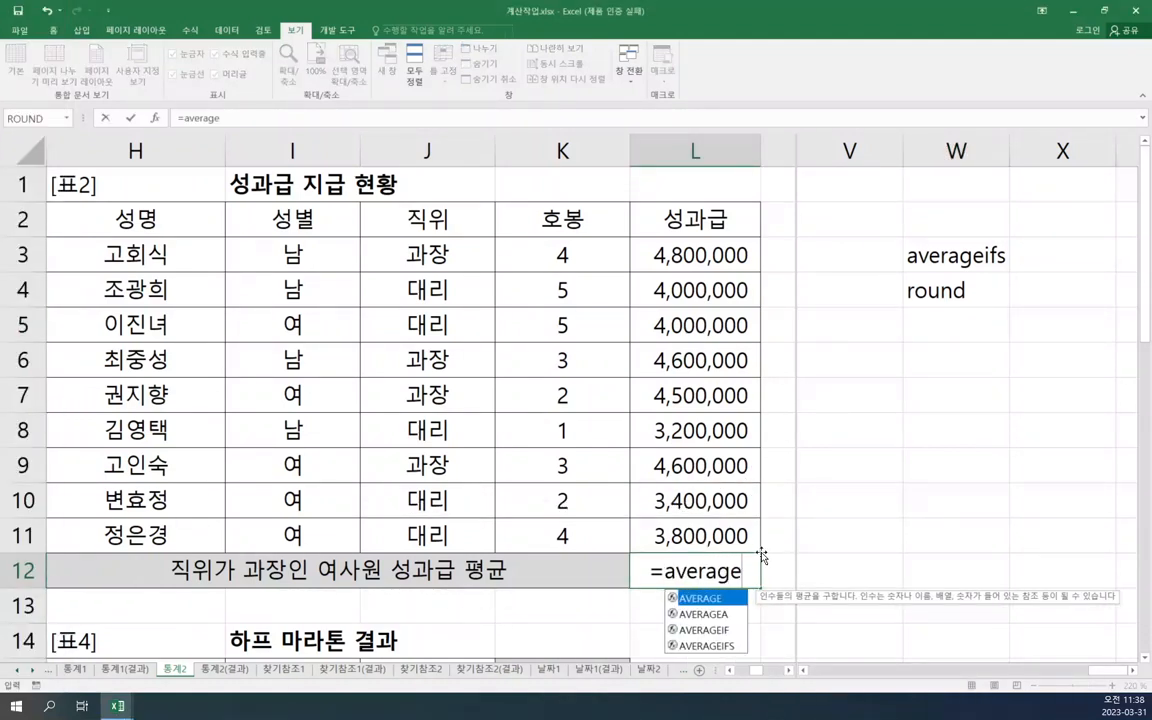
click(735, 646)
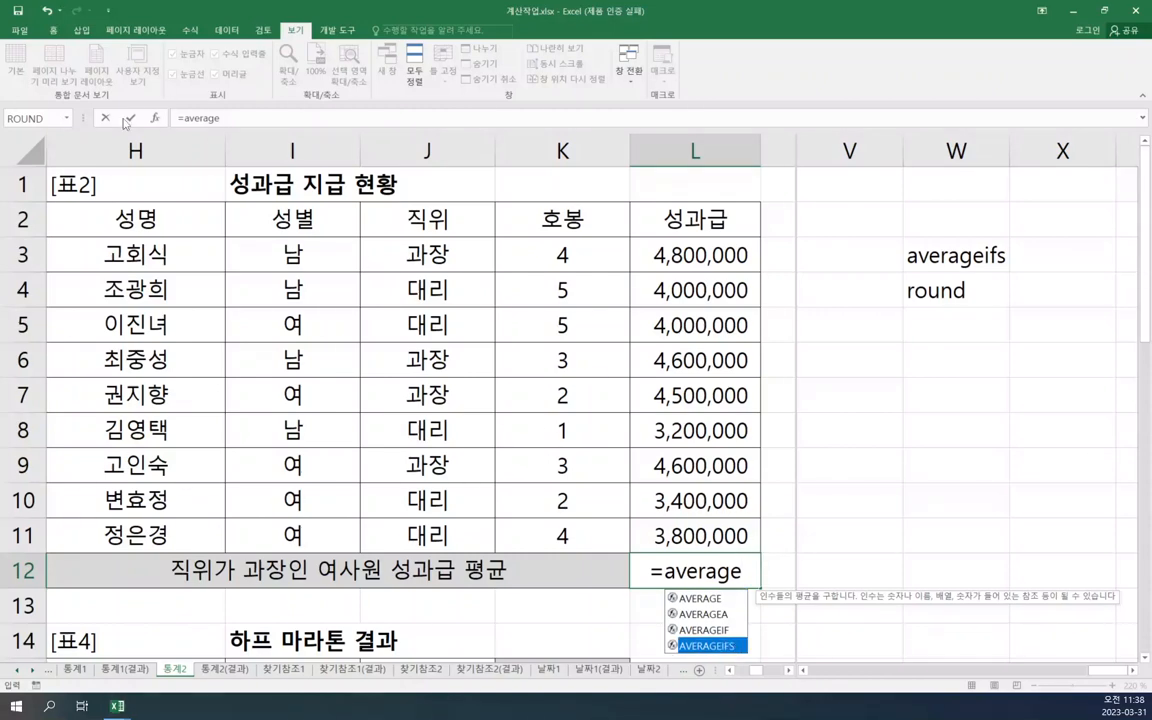
key(Tab)
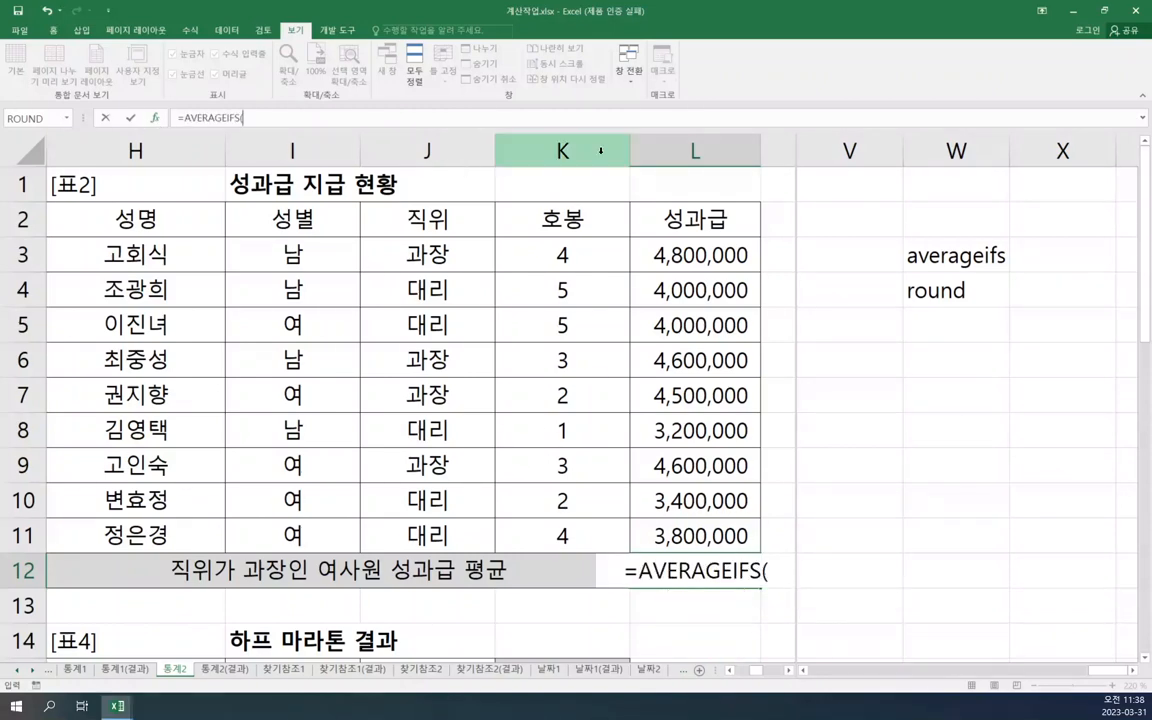
key(ctrl+a)
drag(605, 380, 922, 241)
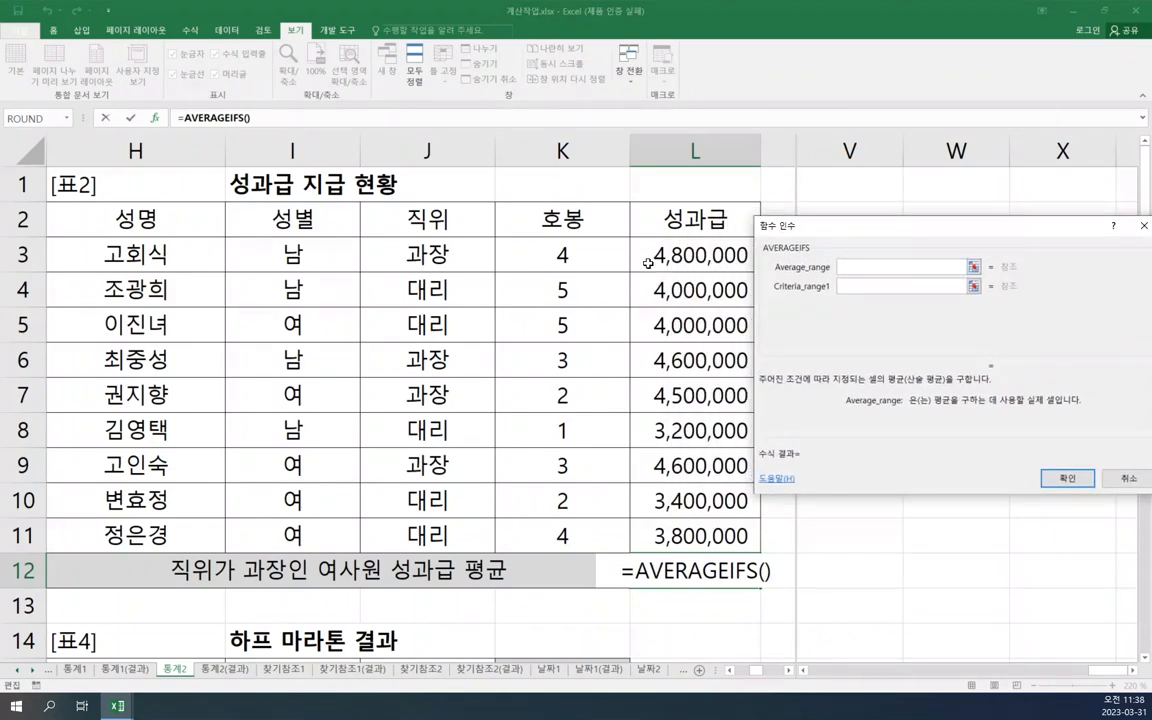
drag(648, 263, 685, 519)
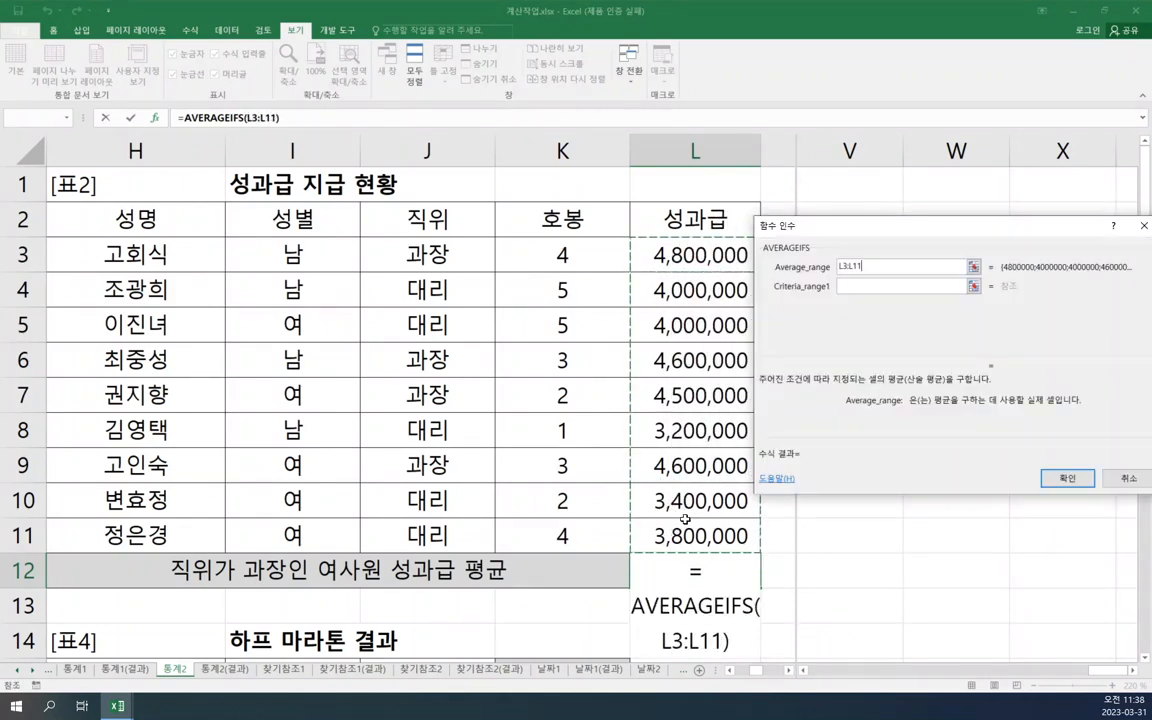
- Set the first AVERAGEIFS condition to the 성별 range I3:I11 with the criterion 여
click(858, 285)
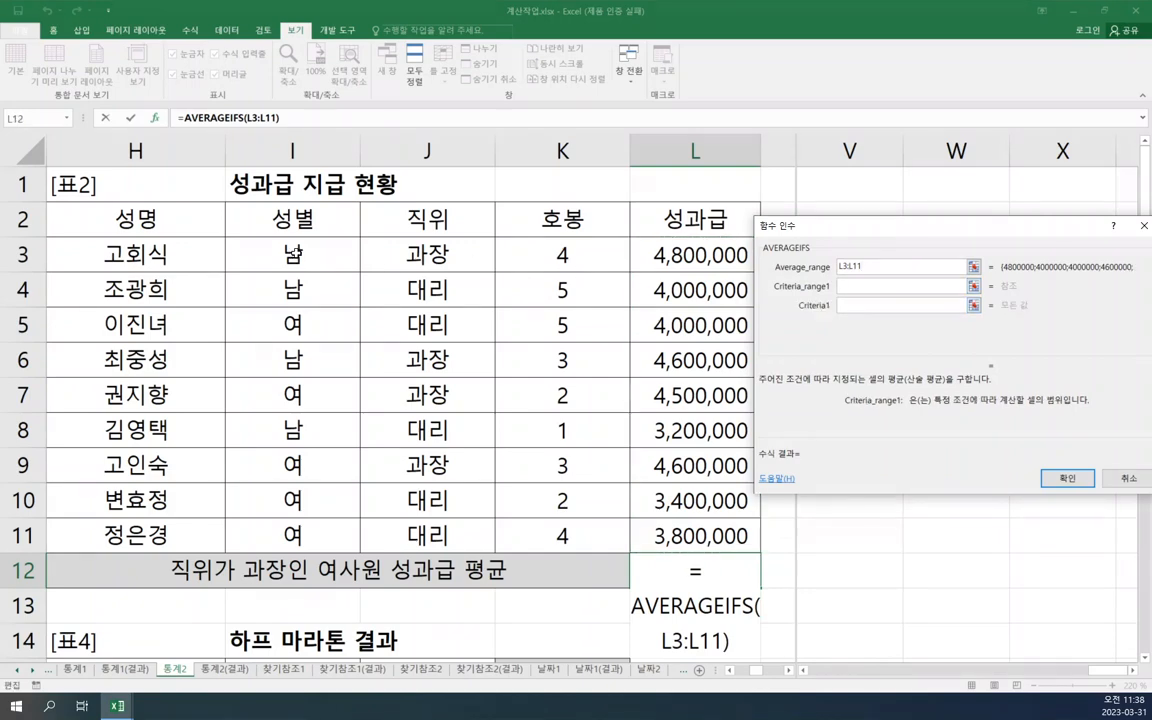
drag(292, 255, 300, 535)
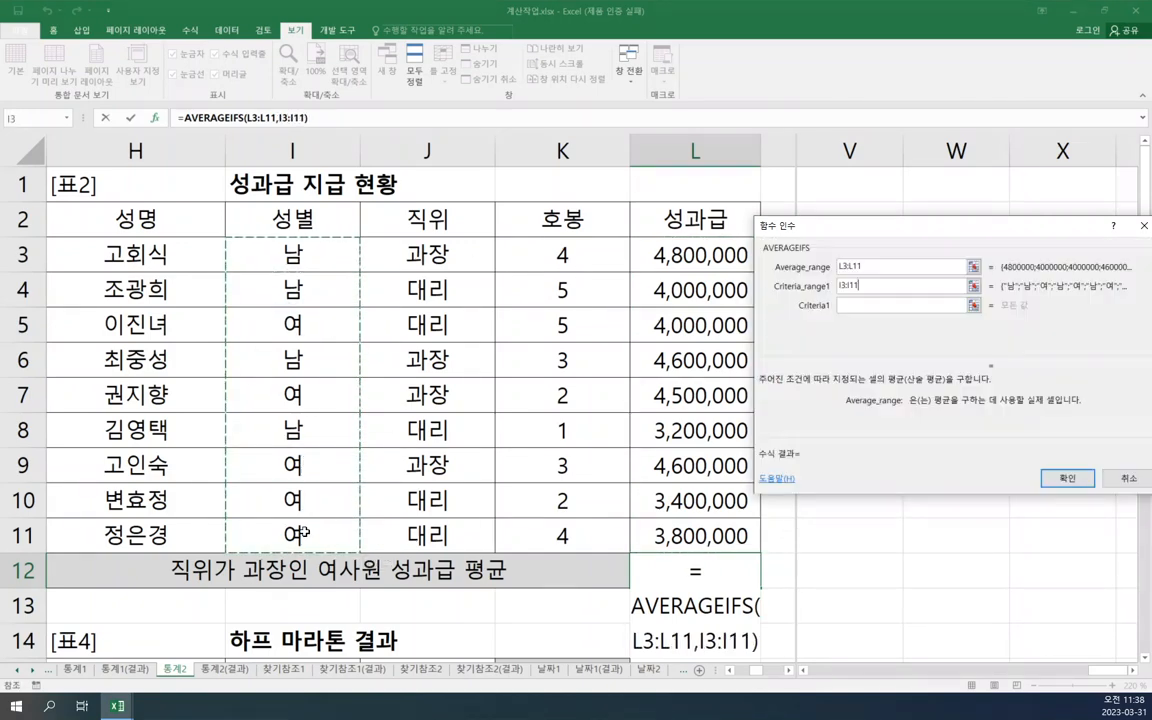
click(867, 304)
text(du)
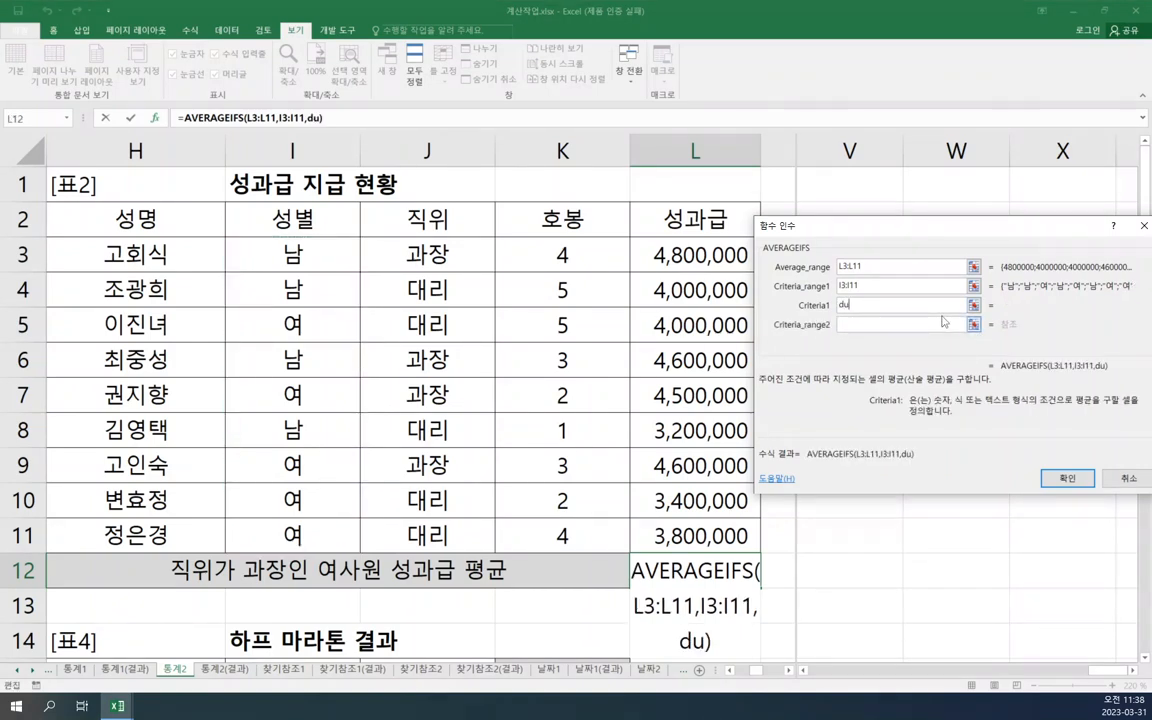
key(BackSpace)
key(BackSpace)
text(여)
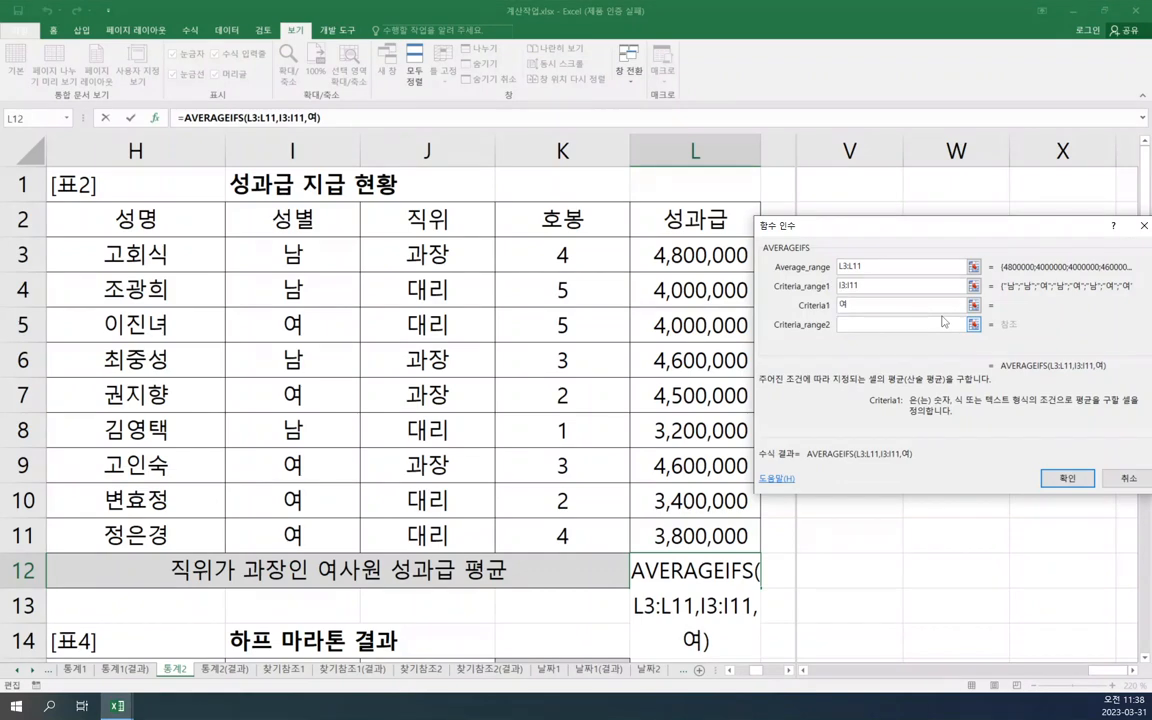
- Add the second condition, 직위 range J3:J11 with the criterion 과장, and complete the AVERAGEIFS formula
click(876, 318)
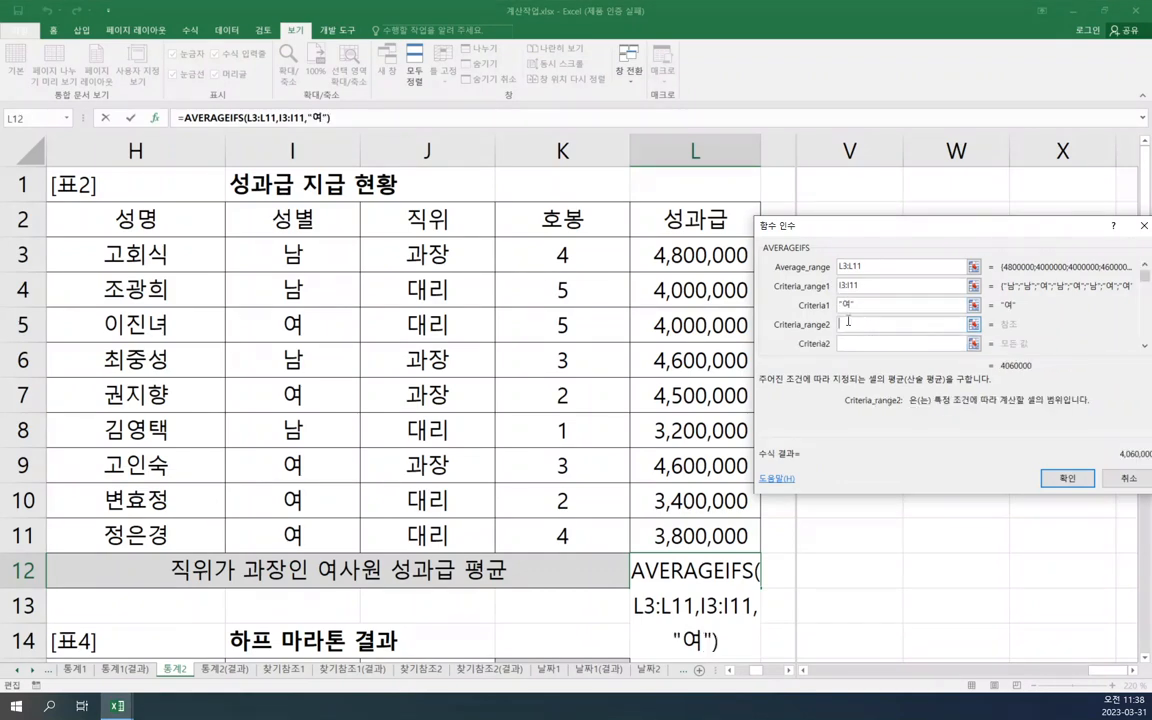
drag(459, 248, 470, 535)
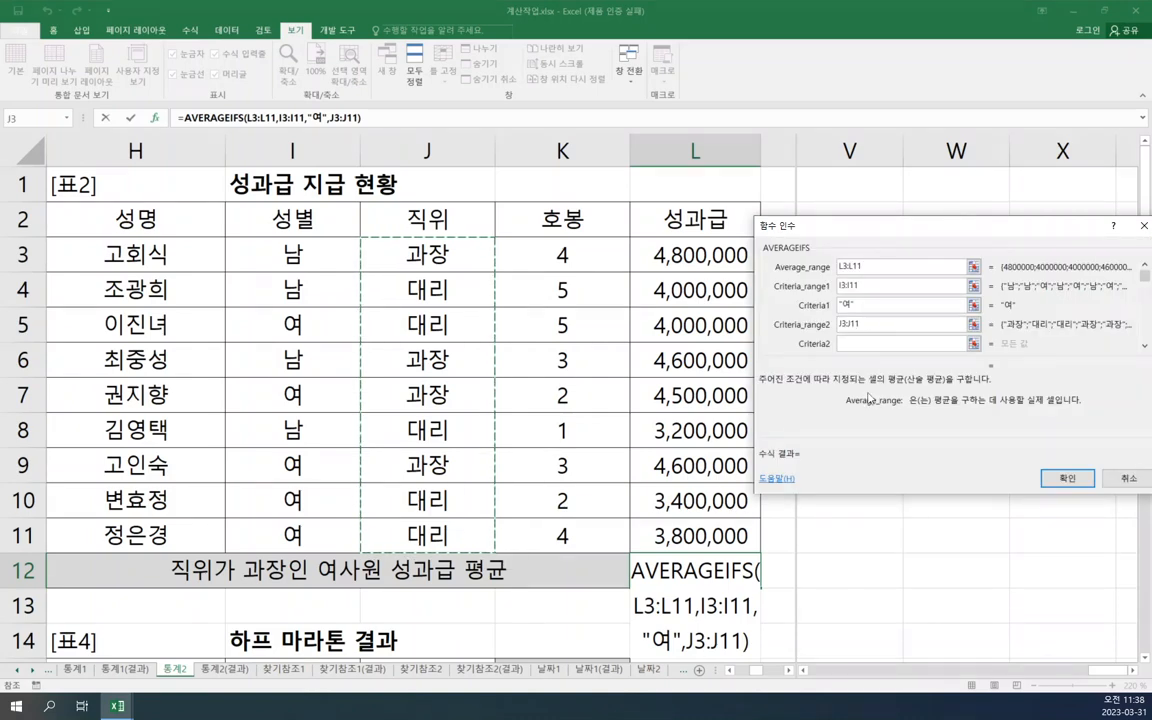
click(871, 344)
text(과정)
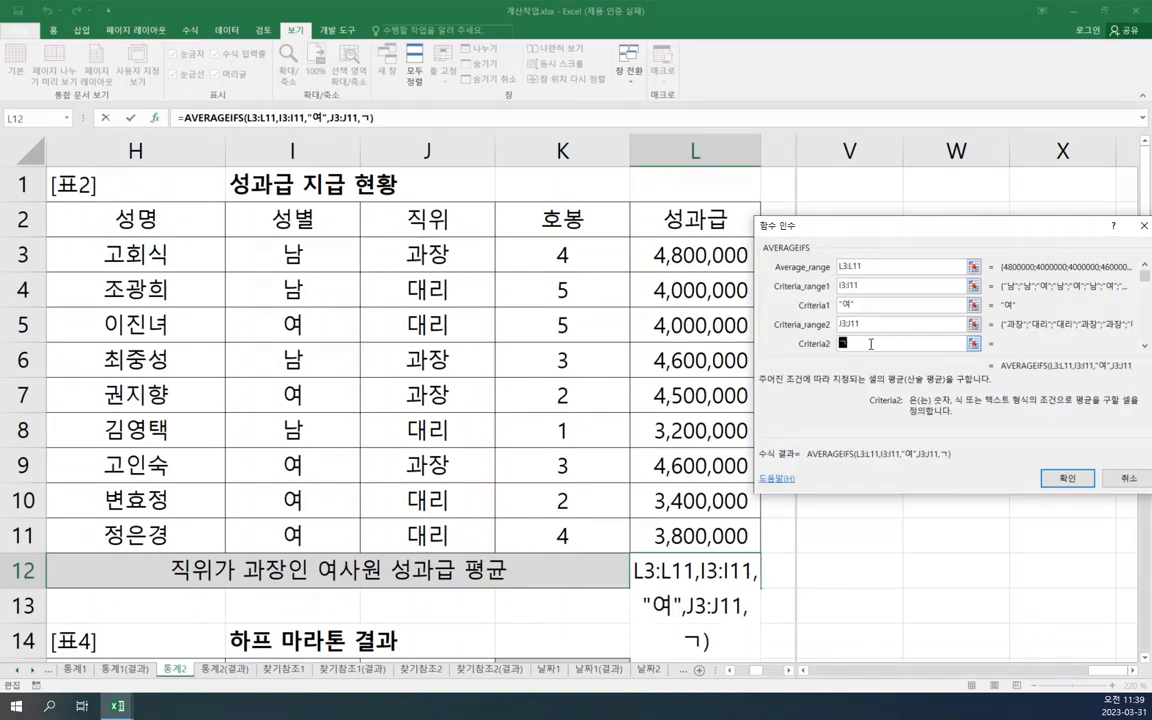
key(BackSpace)
key(BackSpace)
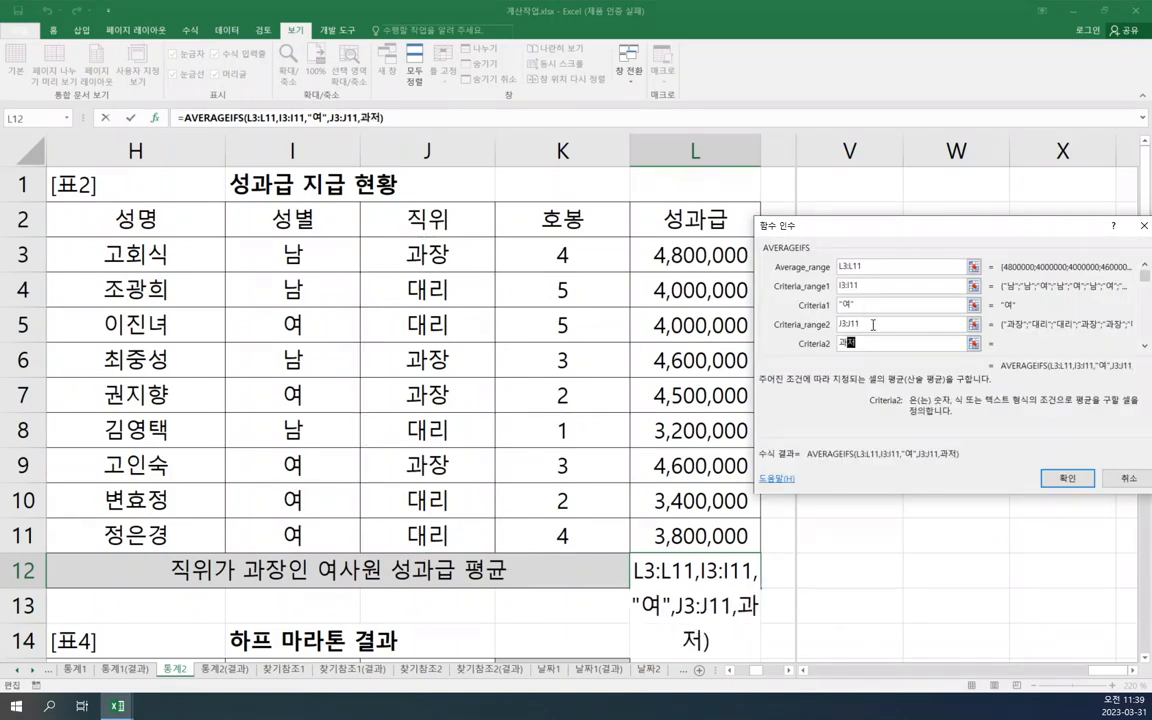
text(장)
click(873, 328)
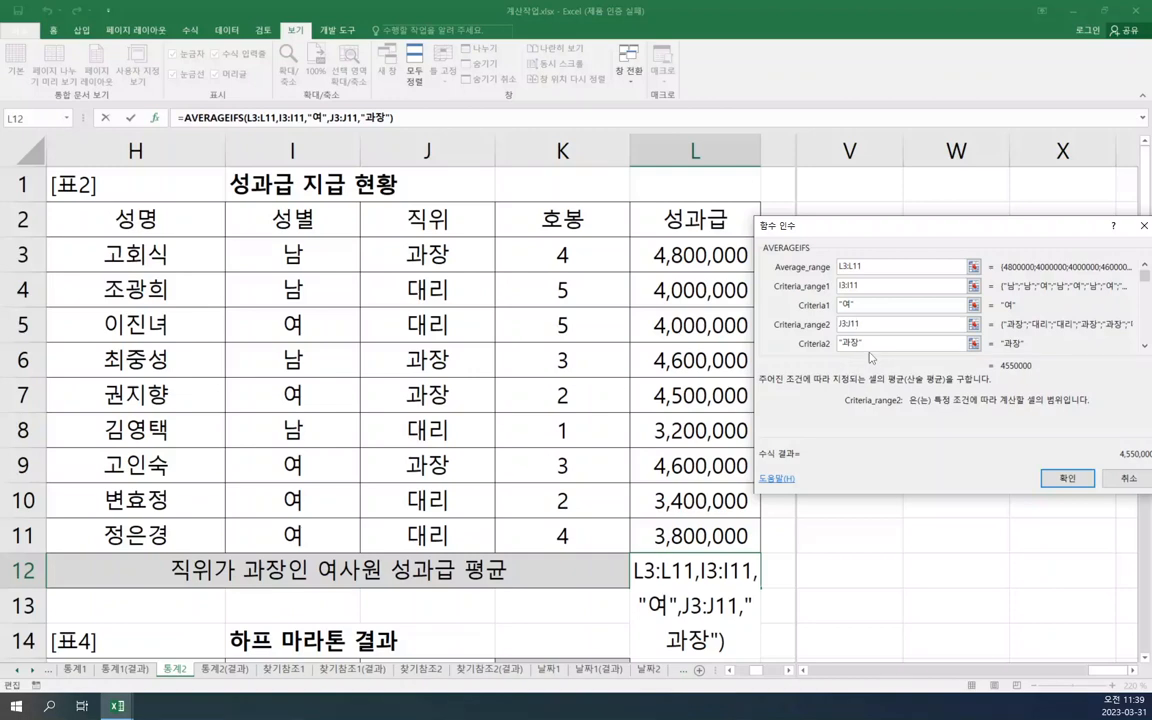
key(Return)
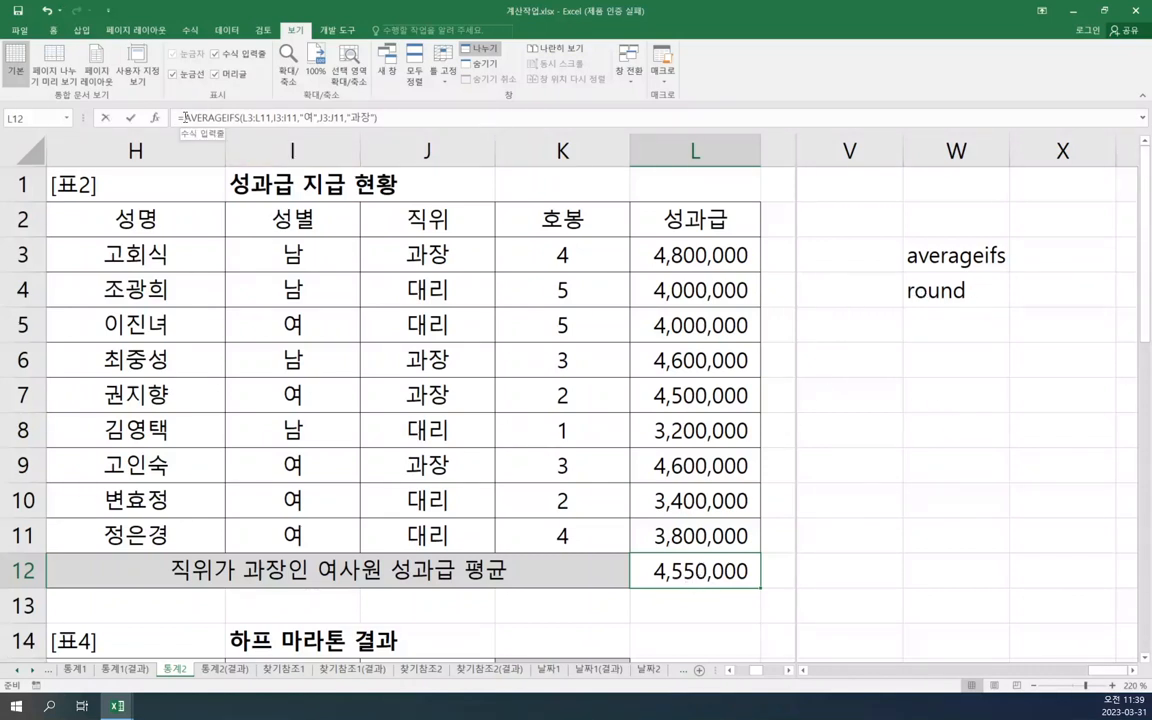
- Copy the AVERAGEIFS expression in L12 without its equals sign and replace it with a ROUND function, opening its function arguments
drag(184, 117, 490, 127)
key(ctrl+c)
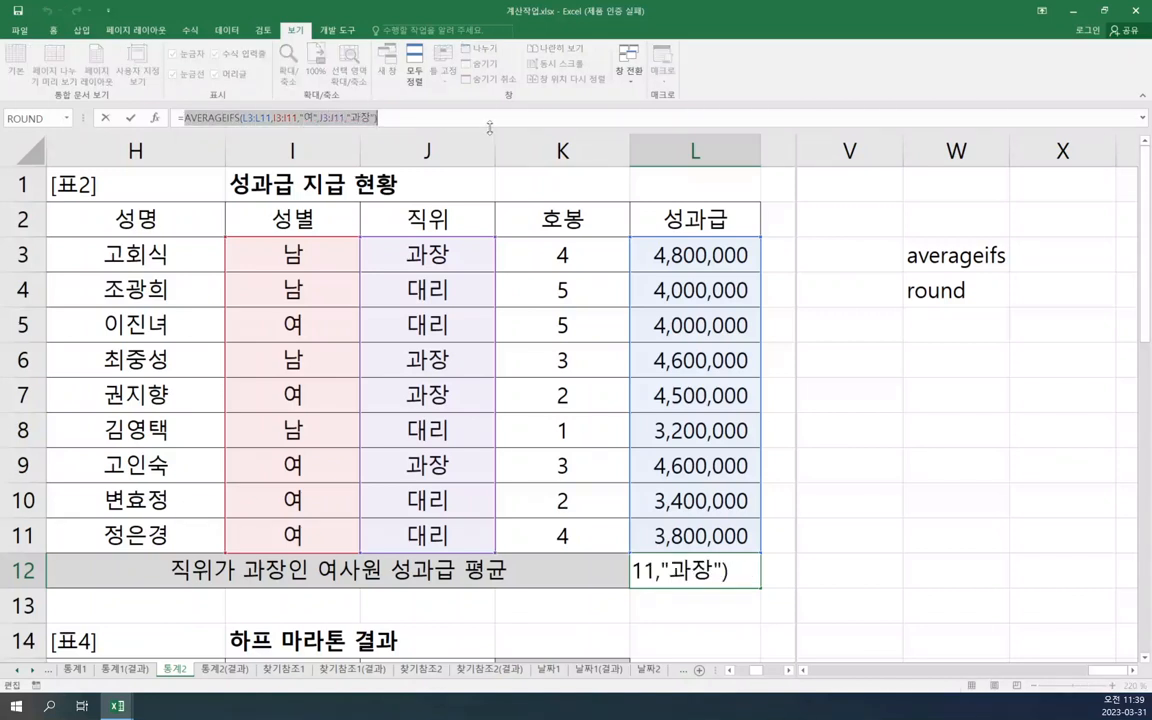
key(BackSpace)
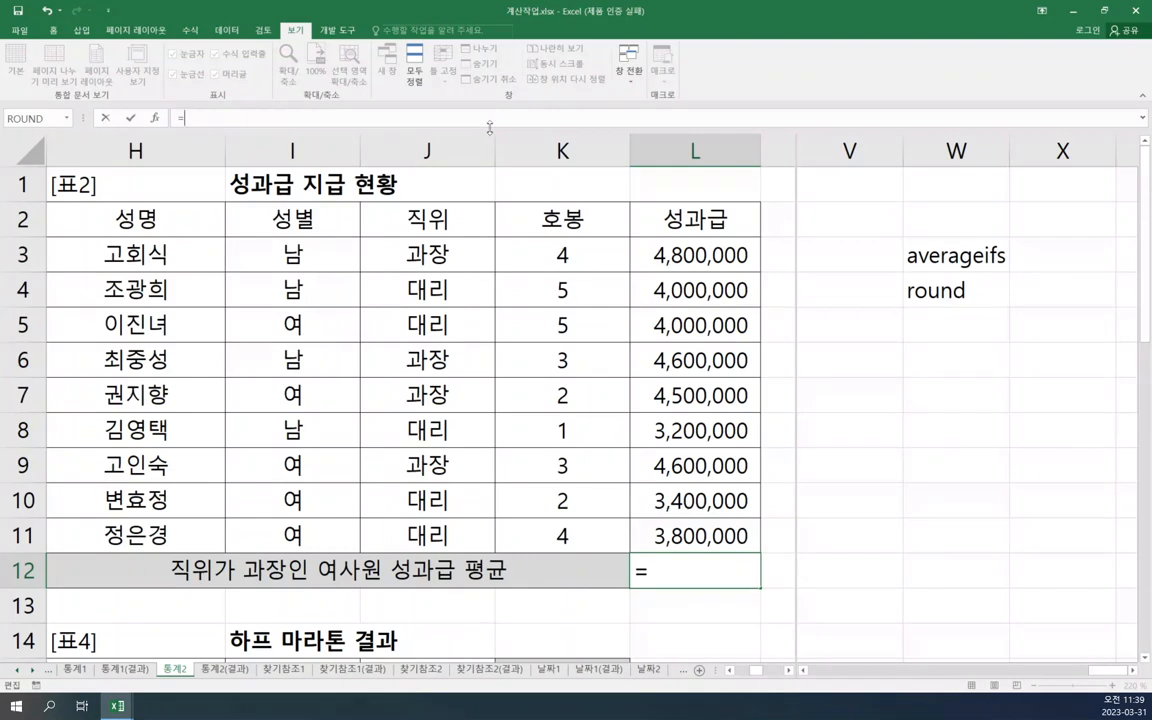
text(개ㅎ)
key(BackSpace)
key(BackSpace)
text(roudn)
key(BackSpace)
key(BackSpace)
key(Tab)
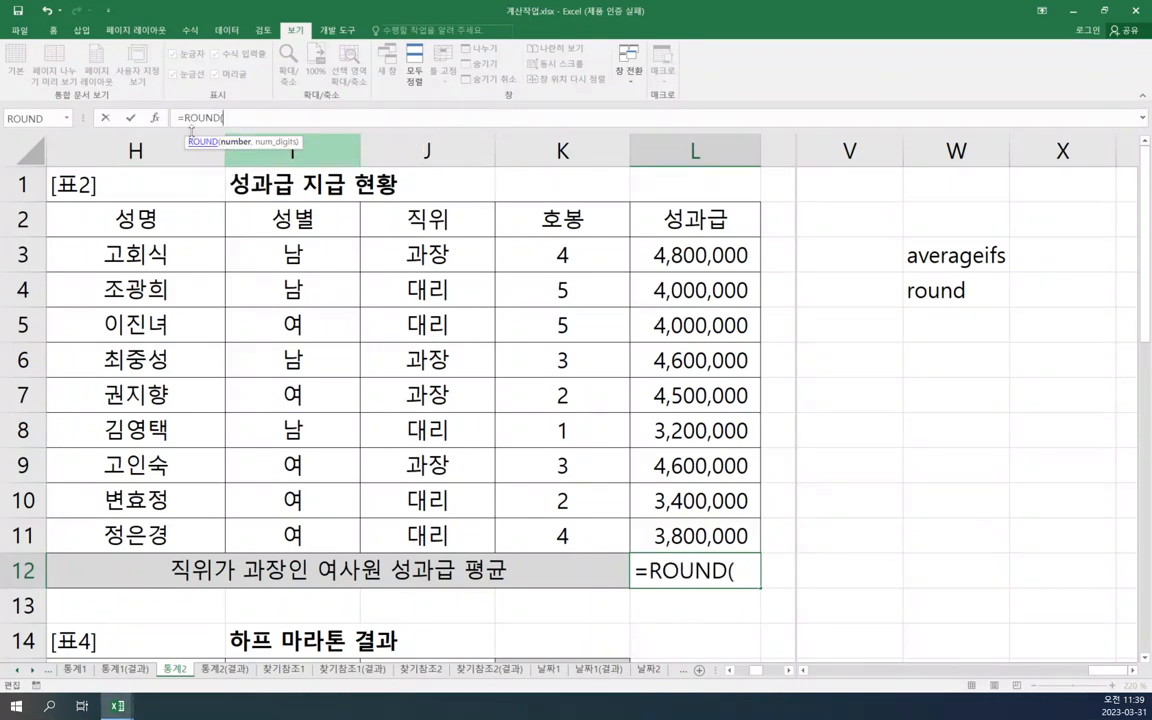
key(ctrl+a)
drag(790, 252, 468, 274)
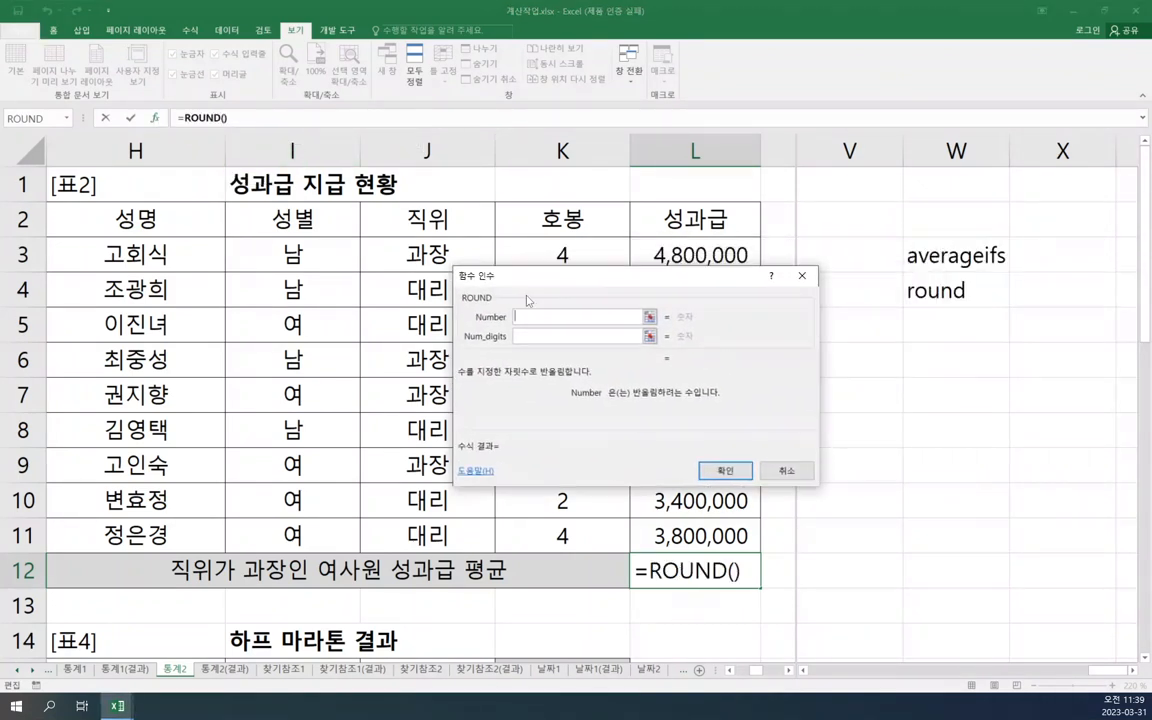
- Paste the AVERAGEIFS expression as ROUND's number, set the digits to -4, and confirm the formula in L12
key(ctrl+v)
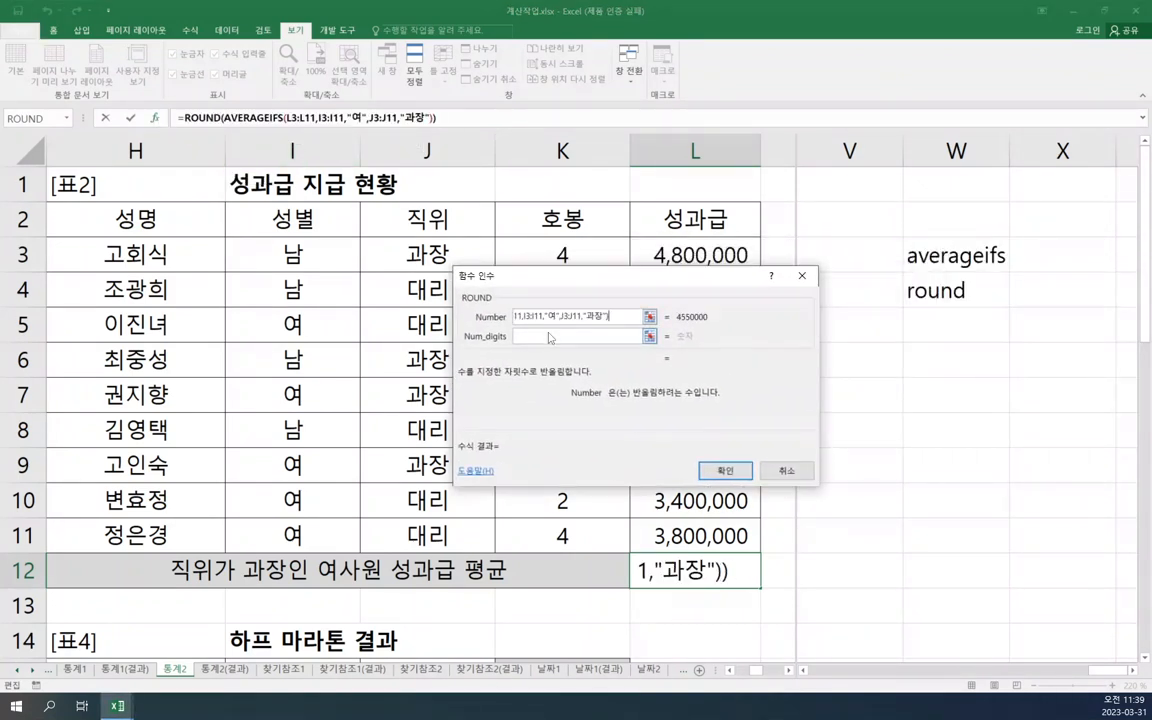
key(Tab)
text(-4)
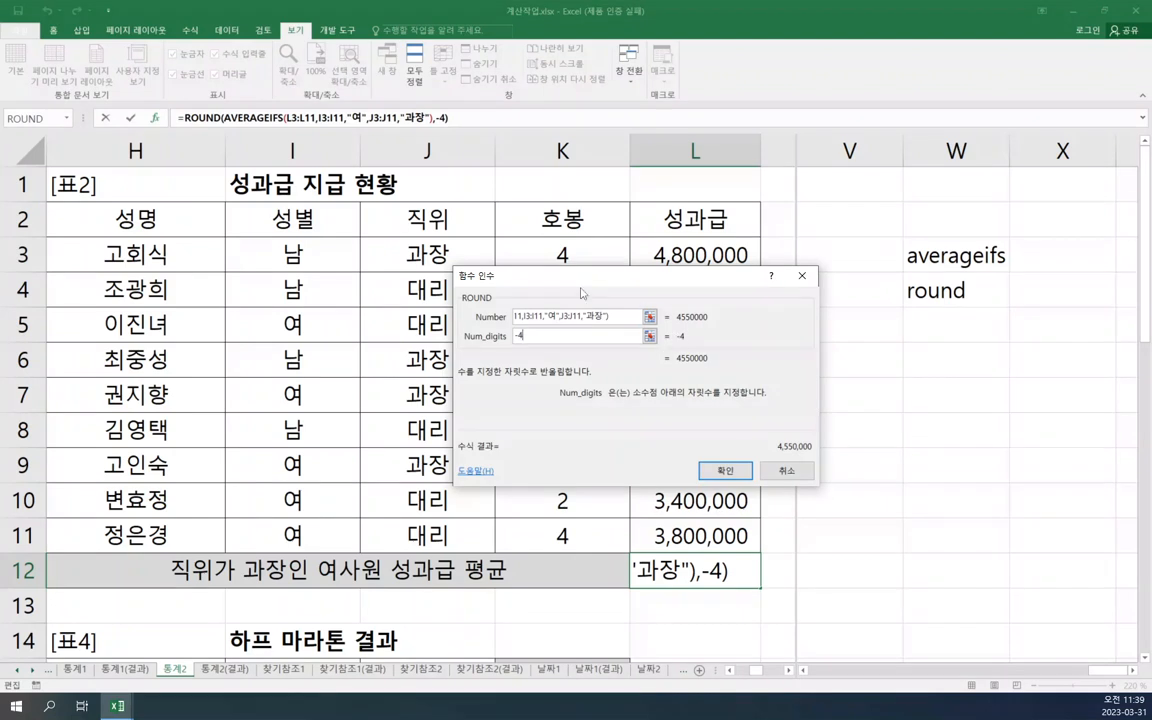
click(726, 470)
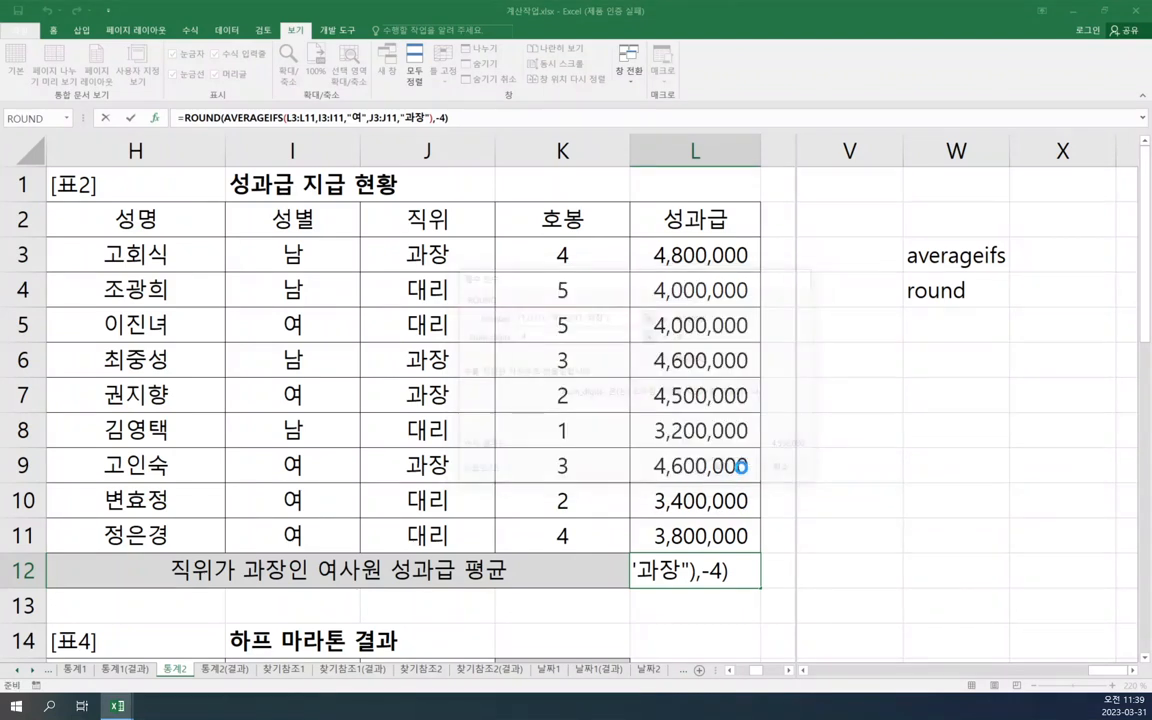
click(966, 320)
click(950, 291)
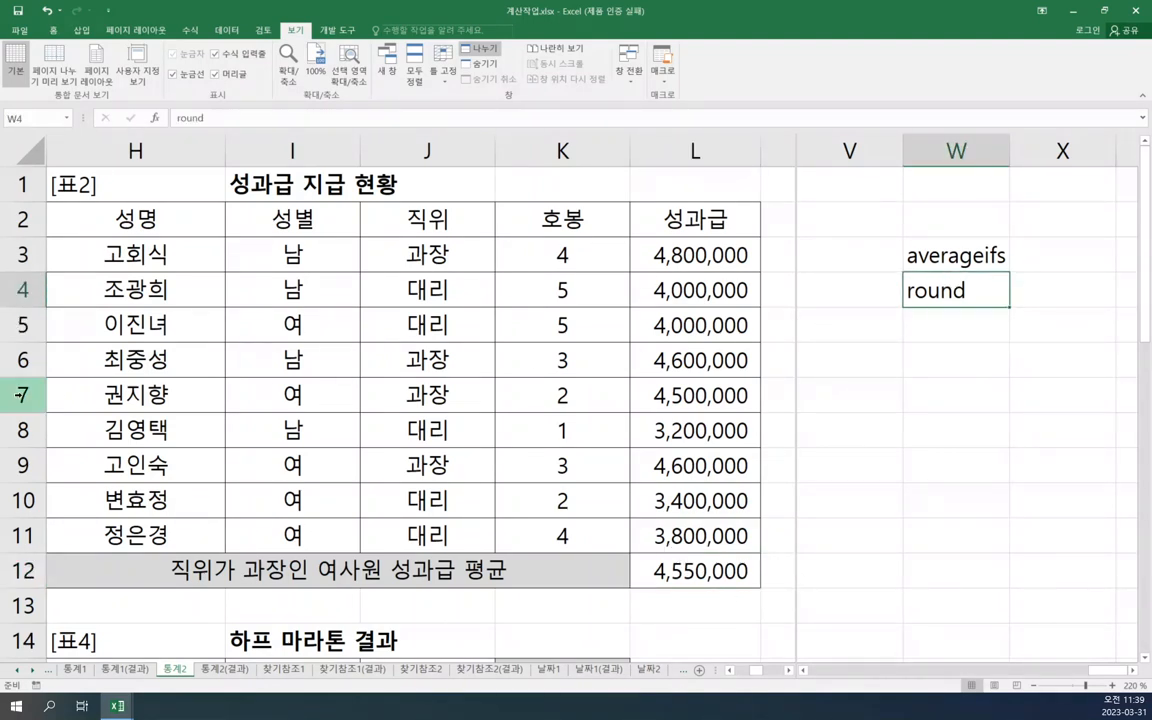
- Switch to the PDF and highlight problem 3's 출석부 range, "ㅇ" counts with their percentages, and the functions CHOOSE and COUNTA
key(alt+Tab)
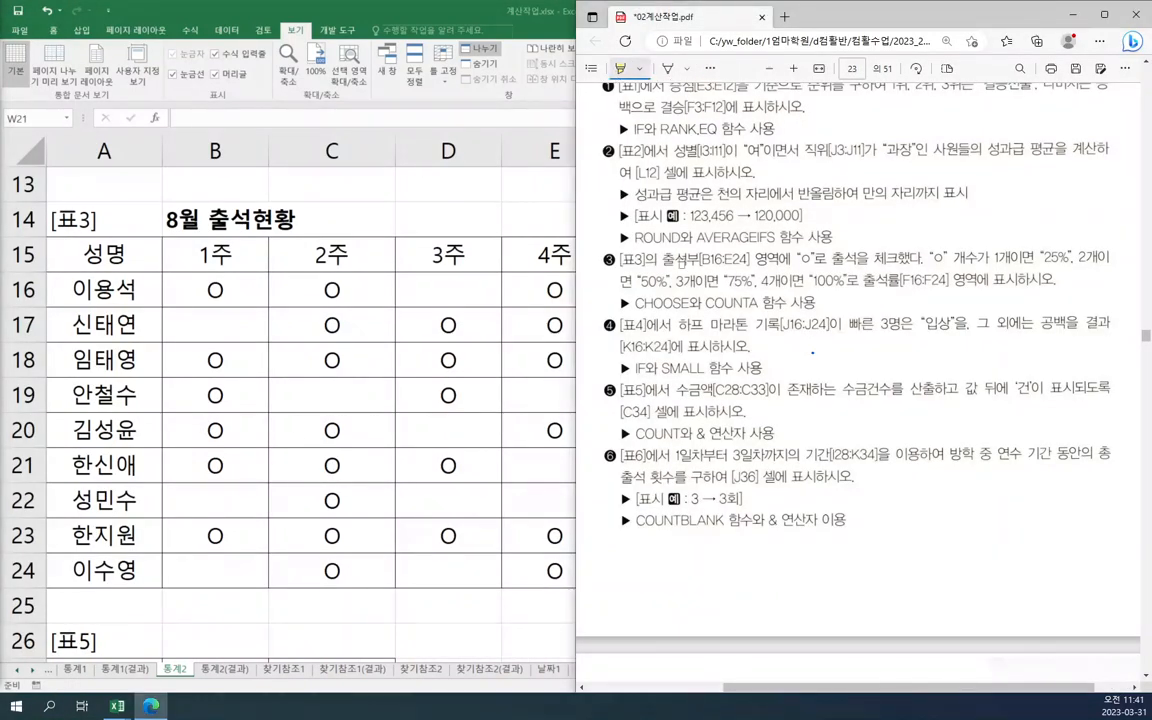
drag(622, 262, 948, 261)
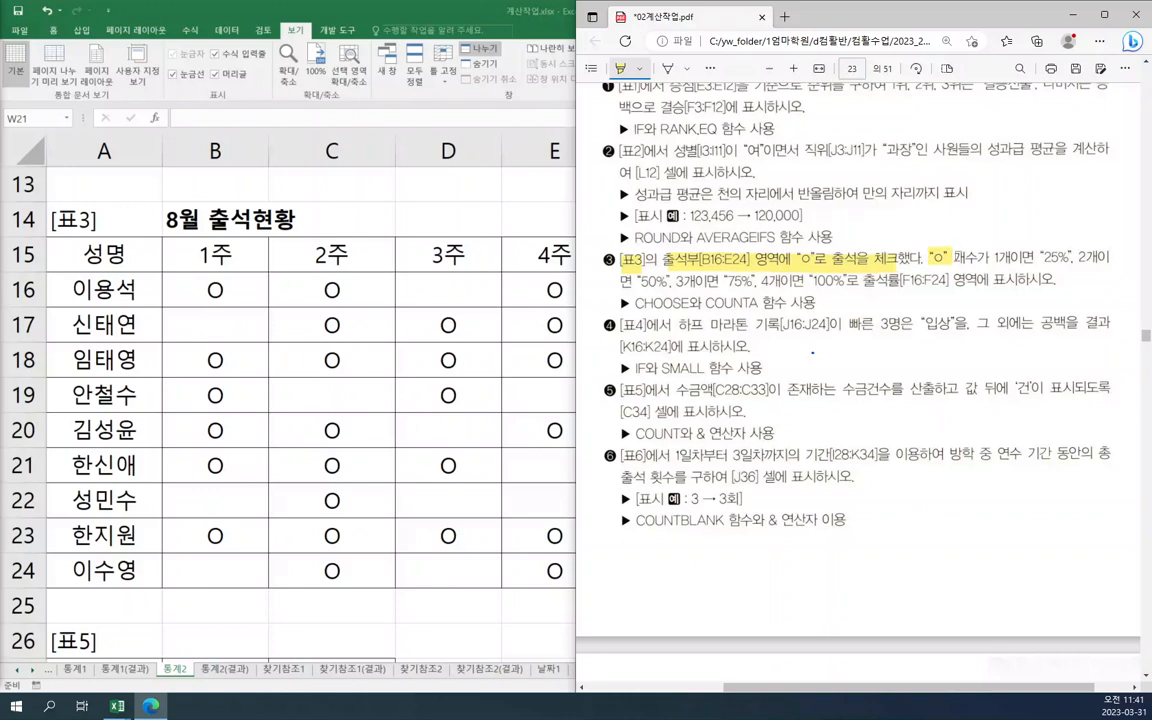
drag(1038, 258, 1073, 258)
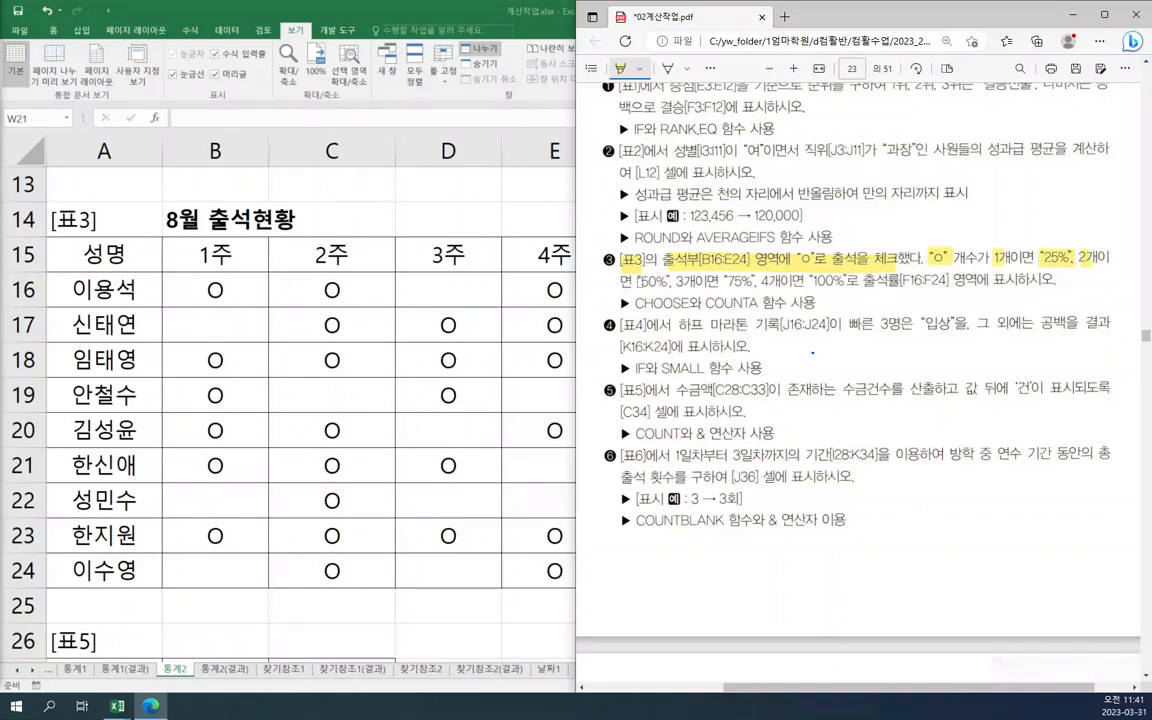
drag(639, 280, 844, 280)
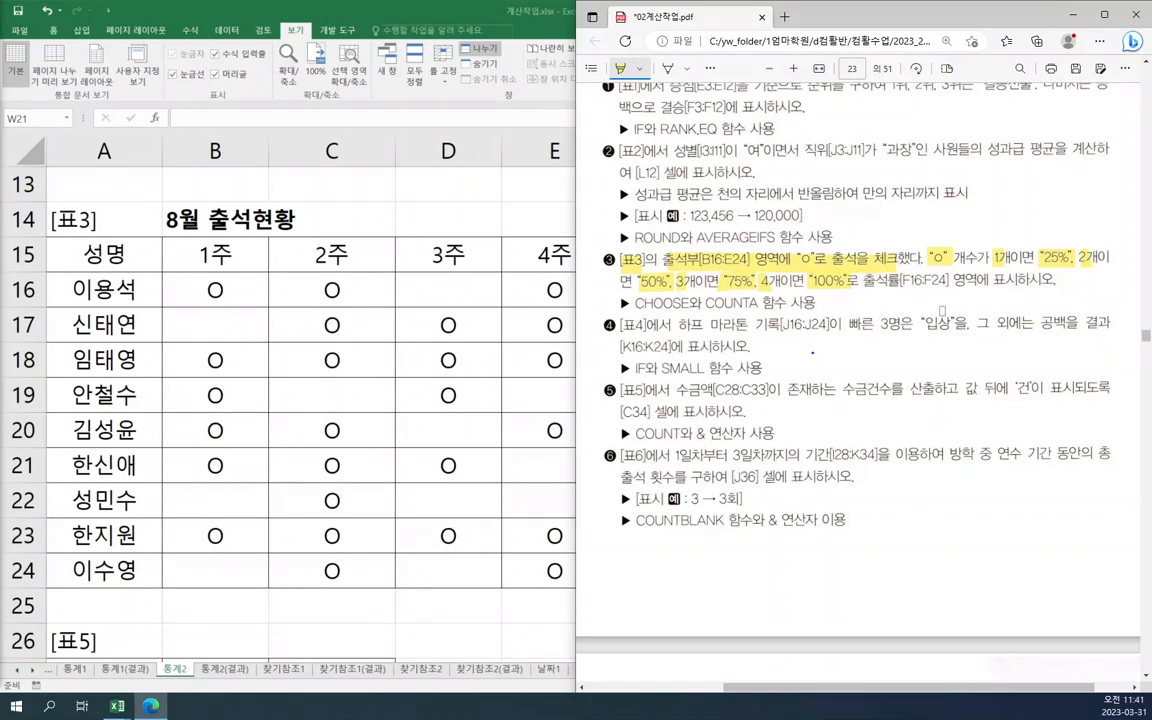
drag(637, 302, 752, 303)
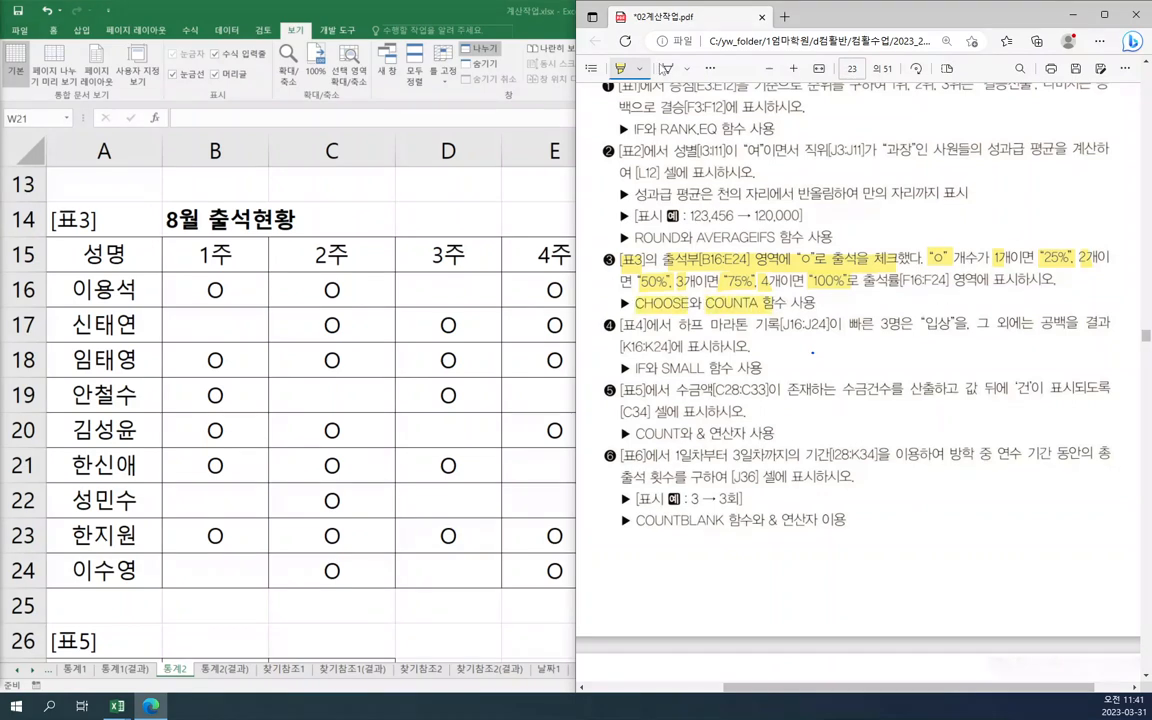
- Annotate problem 3 in pen, underlining the "ㅇ" 출석 condition, counts and functions, linking COUNTA to the "ㅇ" 개수 and boxing 25%
click(666, 68)
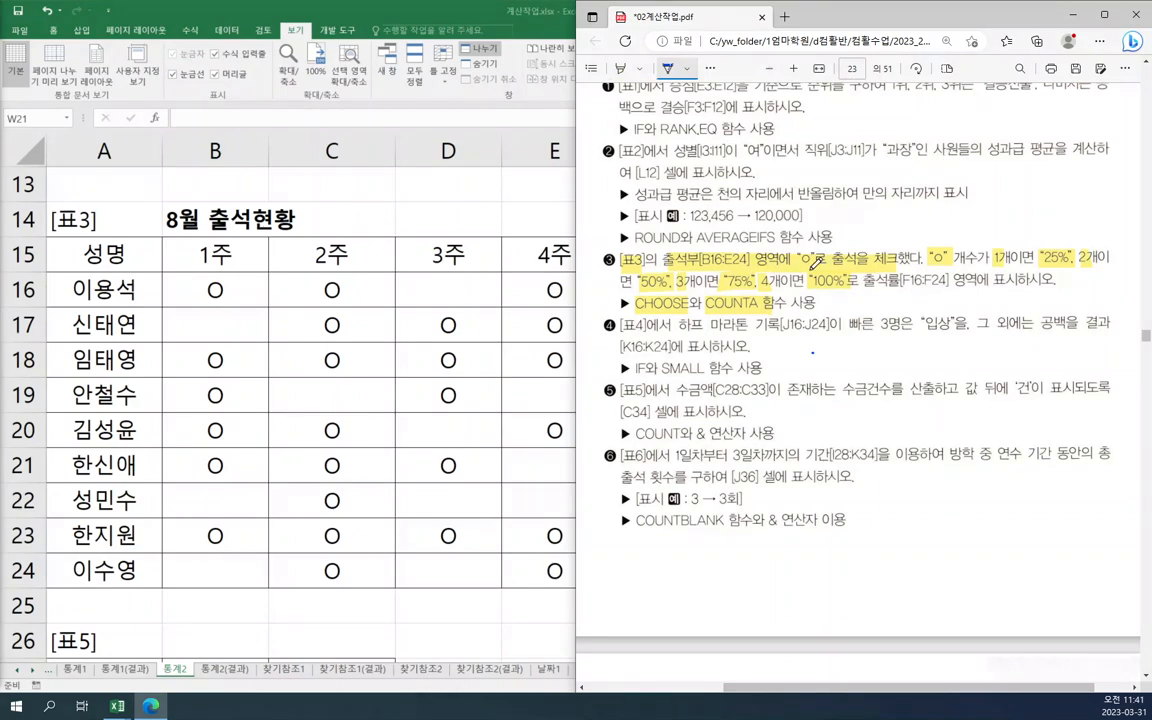
drag(800, 268, 965, 267)
mouse_move(705, 312)
mouse_down()
mouse_move(762, 312)
mouse_move(795, 250)
mouse_move(930, 228)
mouse_move(943, 246)
mouse_up()
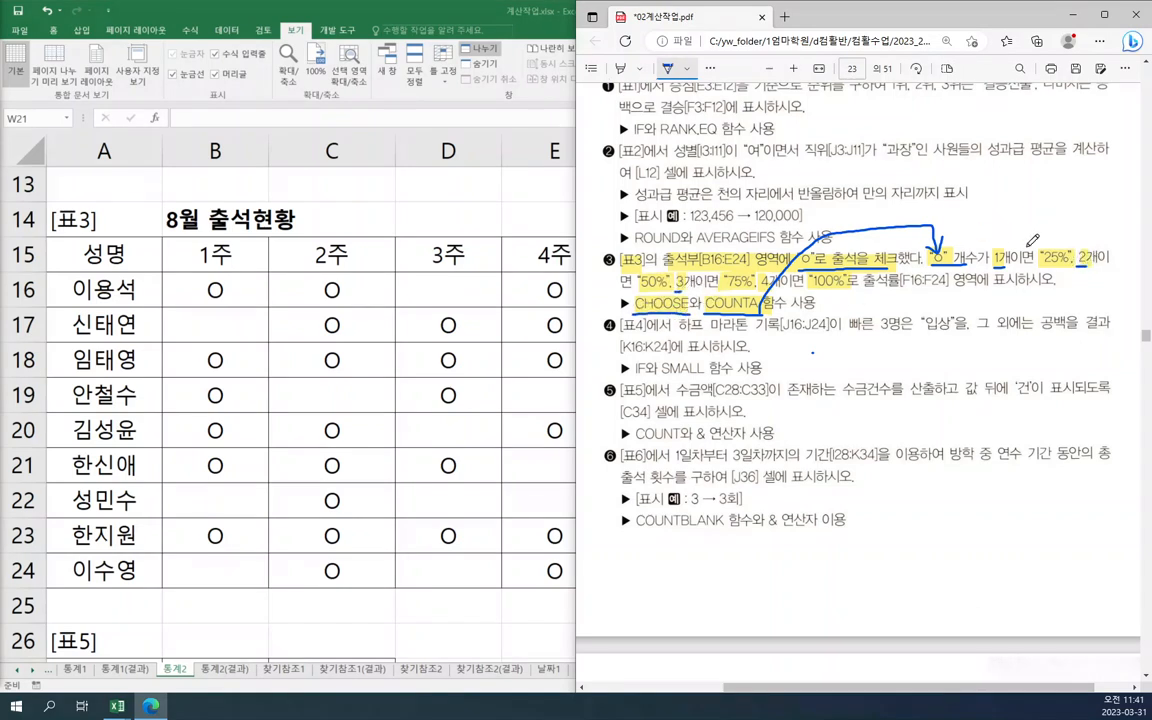
mouse_move(1060, 243)
mouse_down()
mouse_move(1036, 260)
mouse_move(1078, 268)
mouse_move(1084, 246)
mouse_move(1078, 258)
mouse_up()
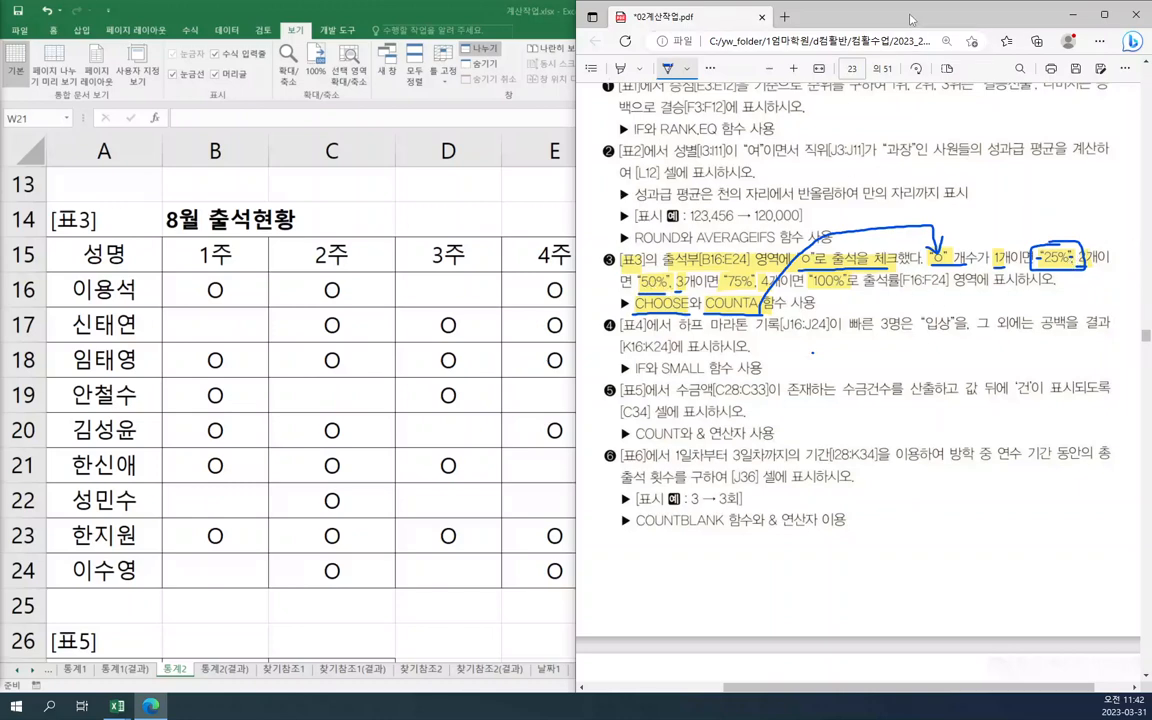
- Move the PDF window off this display and, back in Excel, enter the note counta() in X15 of the 통계2 sheet
key(super+shift+Left)
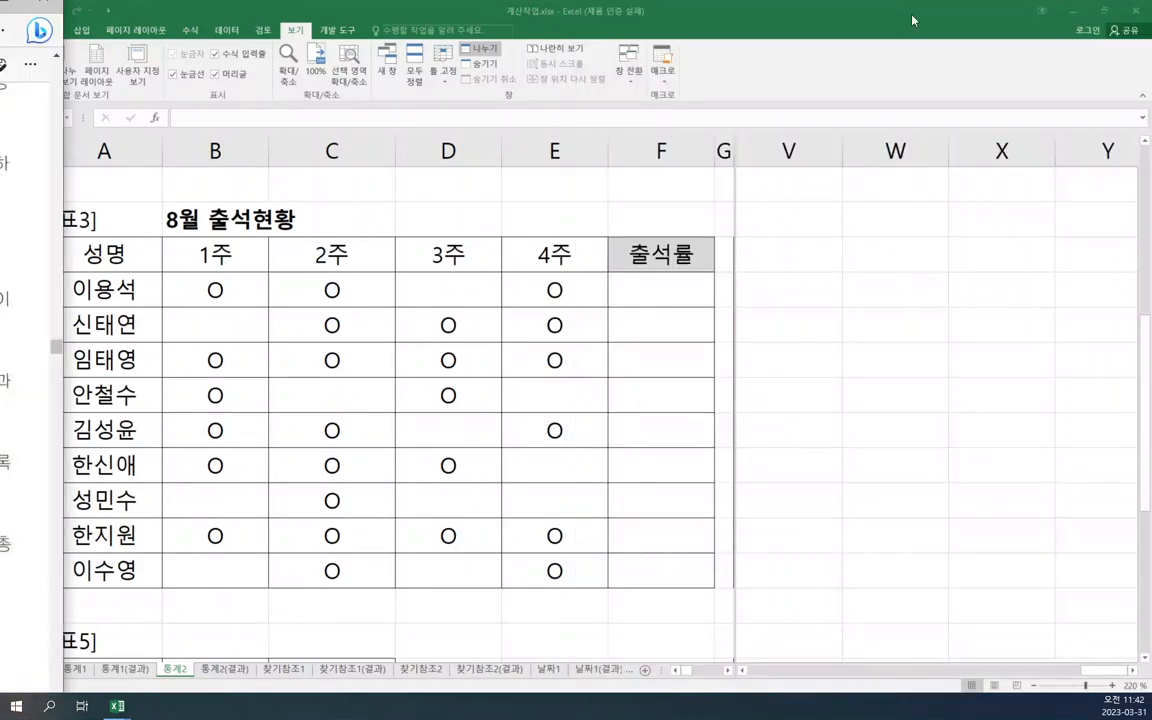
click(913, 257)
click(981, 254)
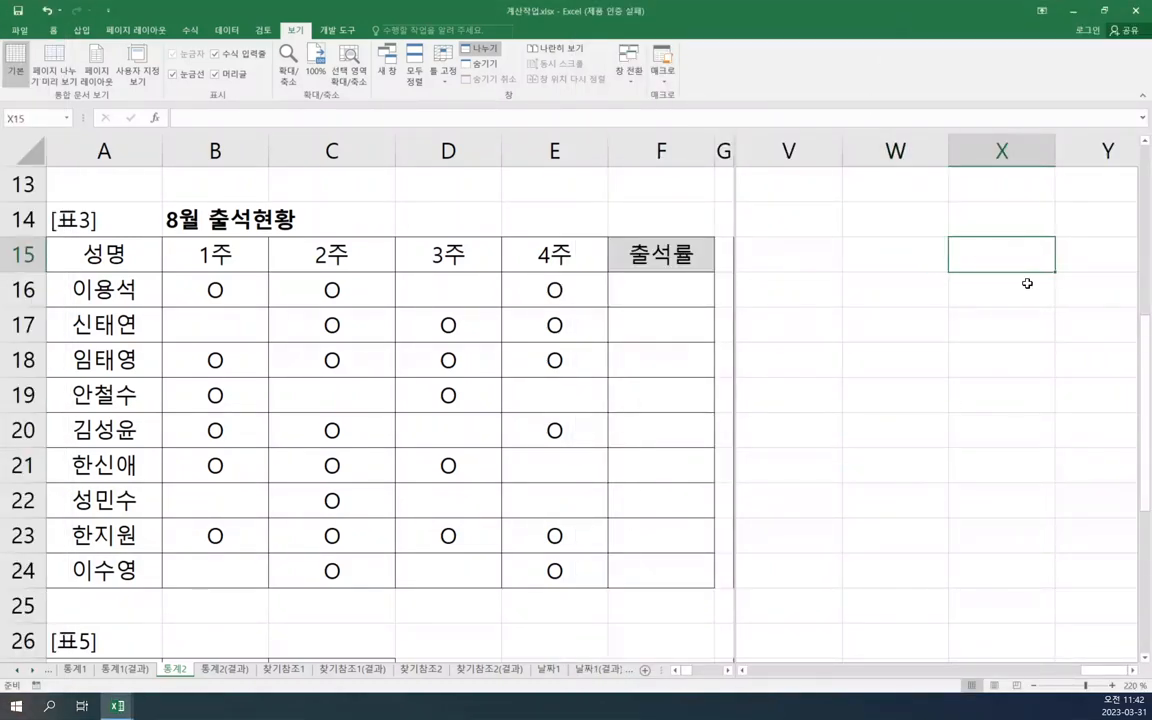
text(count)
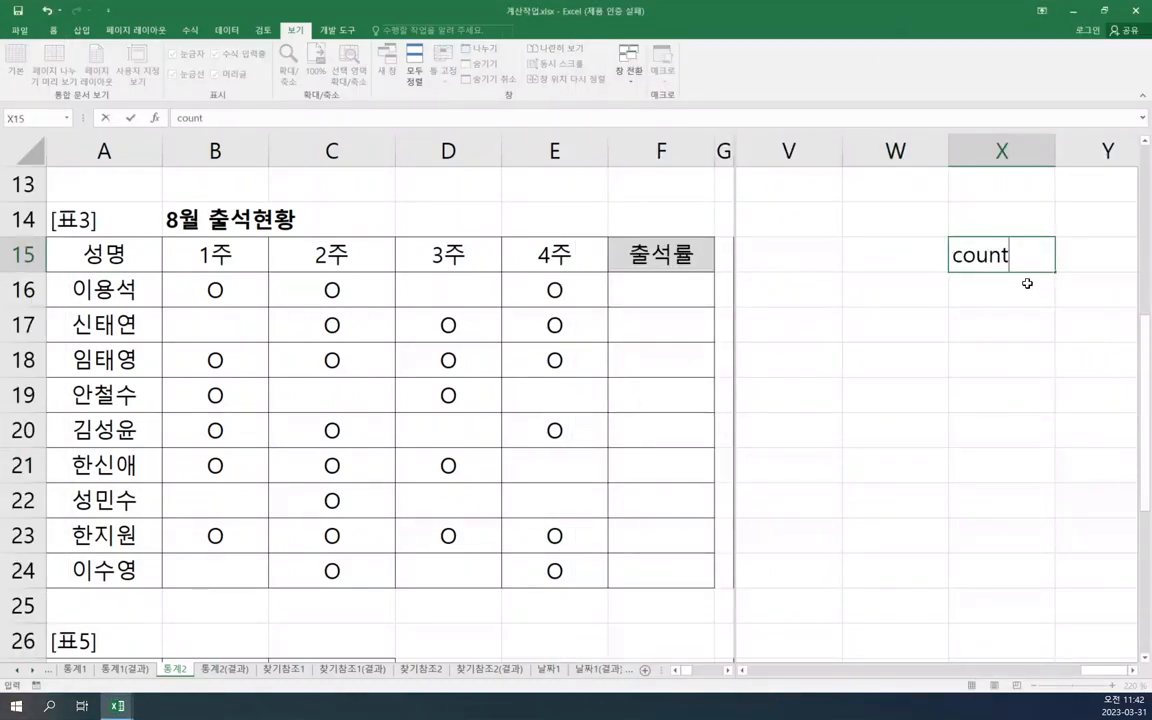
text(a())
key(Return)
- Start a reference list beside table 3 with 1 in W16 and "25%", including the quotation marks, in X16
click(887, 286)
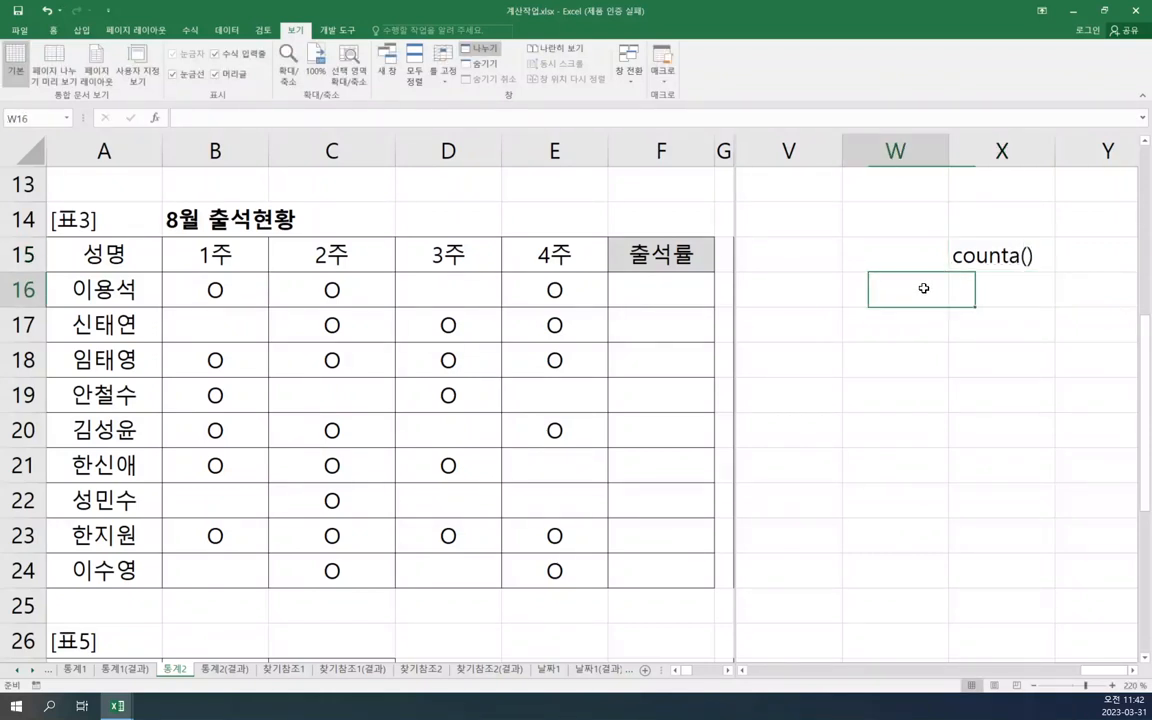
text(1)
click(1003, 287)
text(")
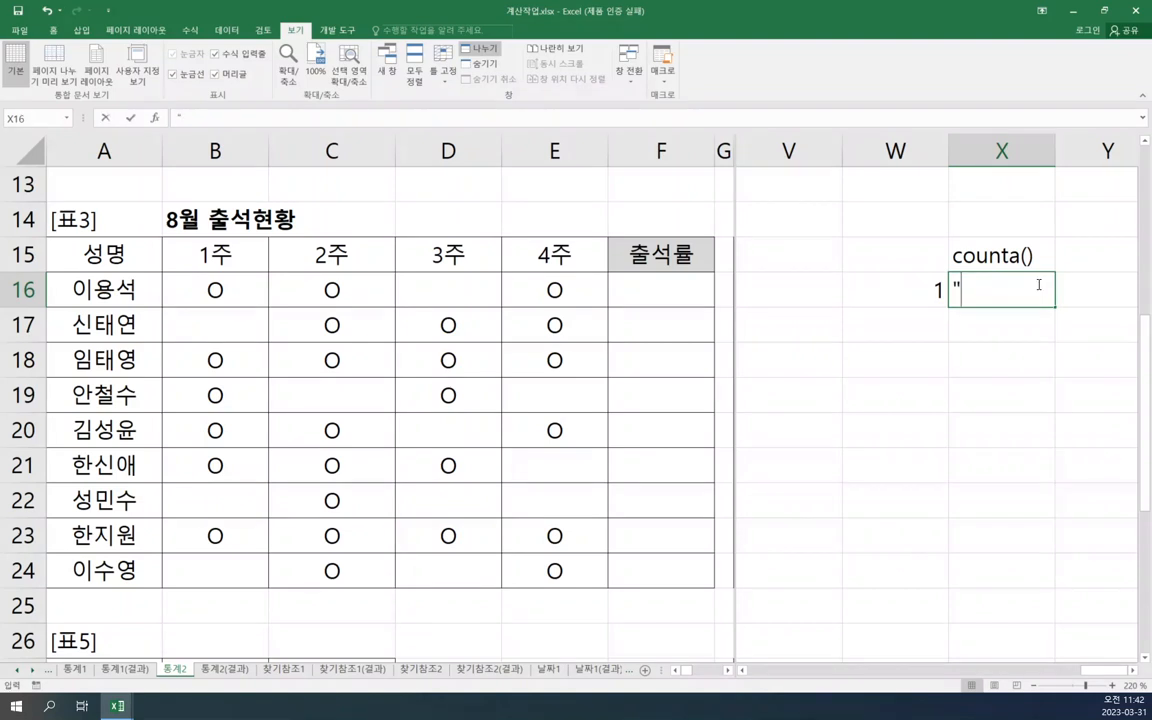
text(25)
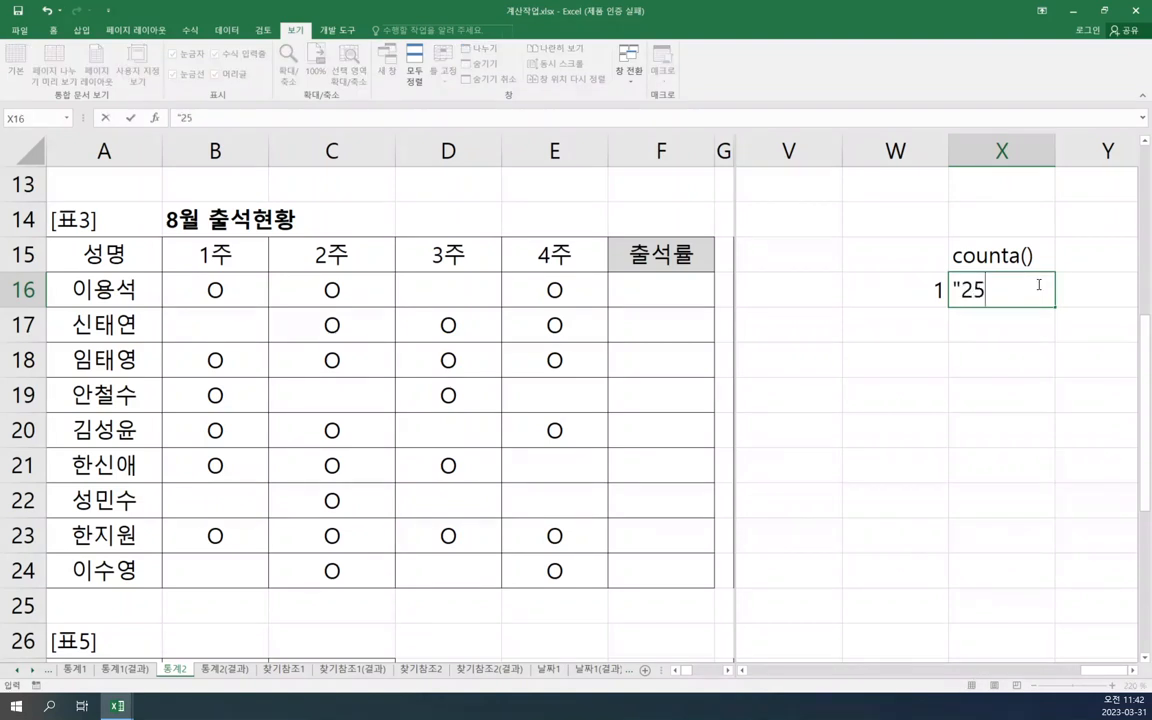
text(%")
key(Return)
- Enter "50%", "75%" and "100%", each with quotation marks, in X17, X18 and X19
text(")
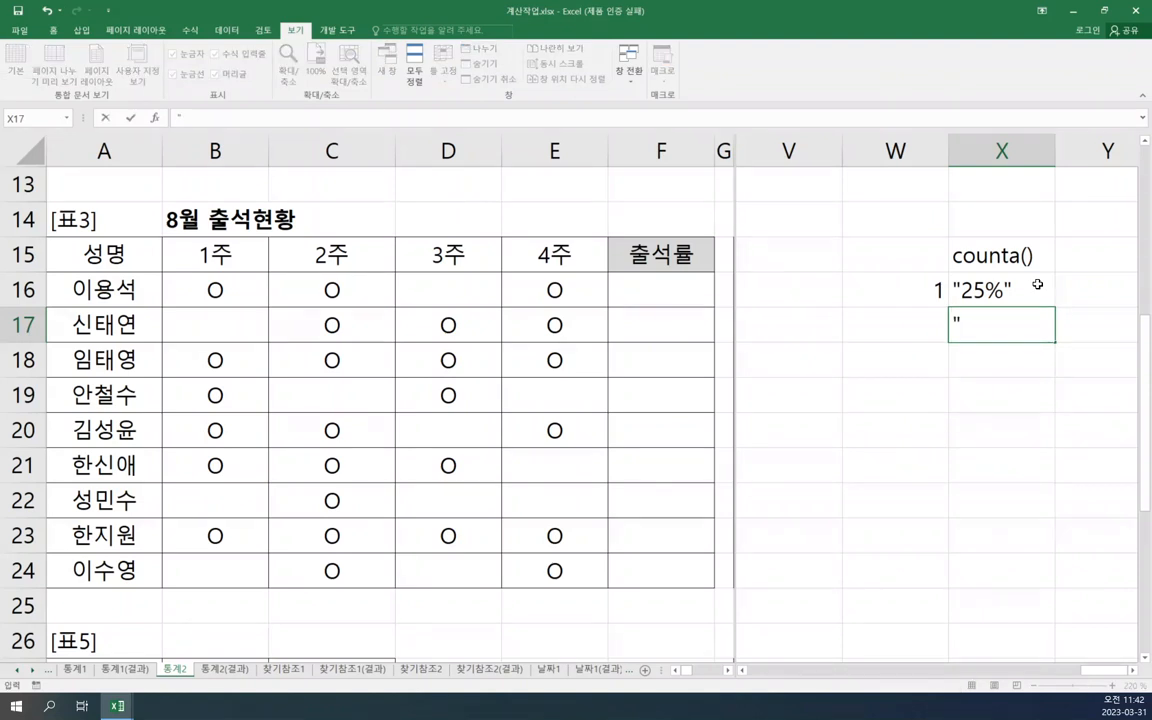
text(50%")
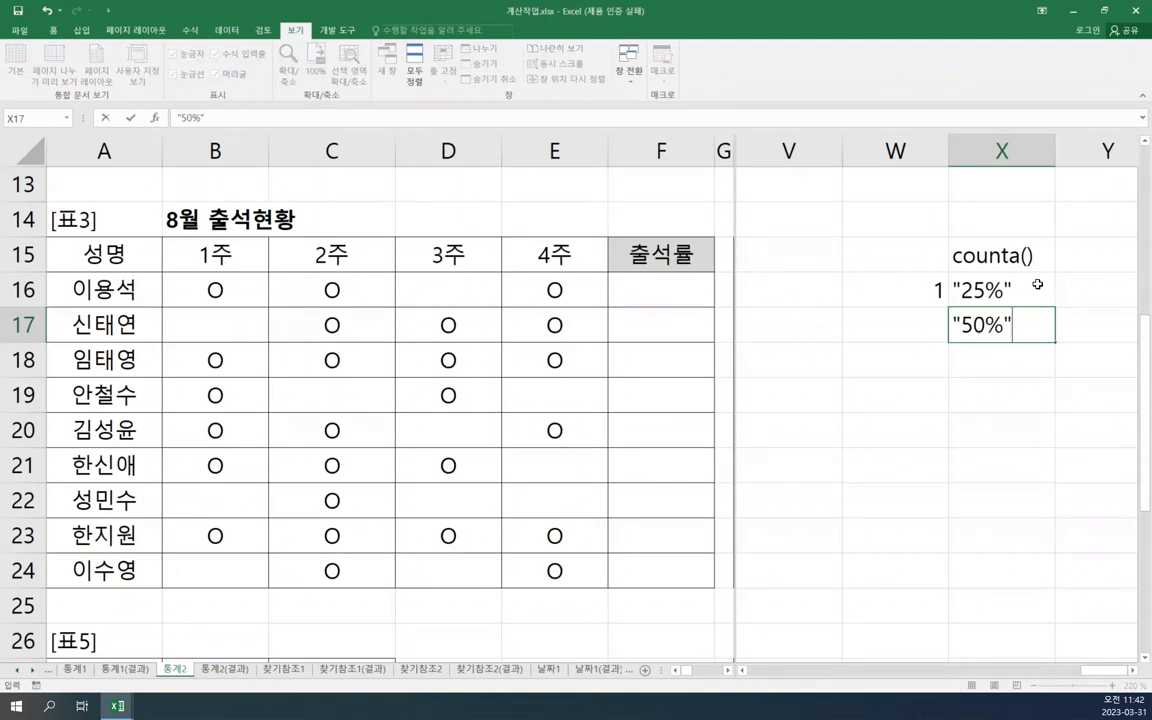
key(Return)
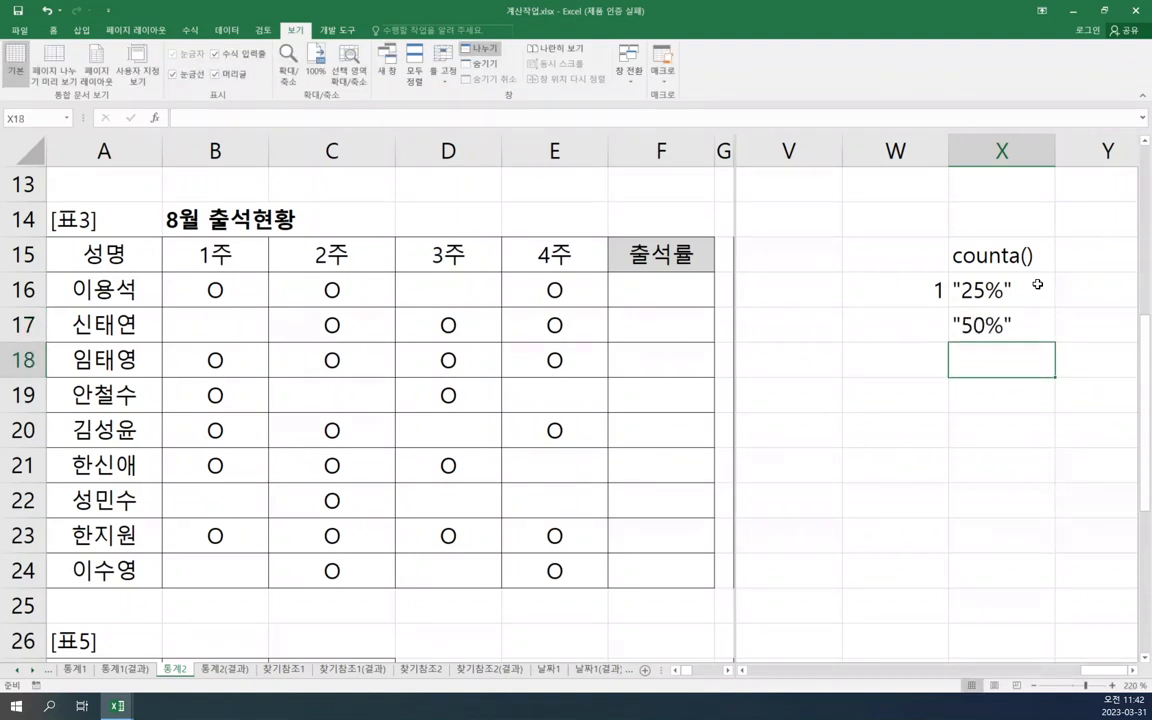
text("75)
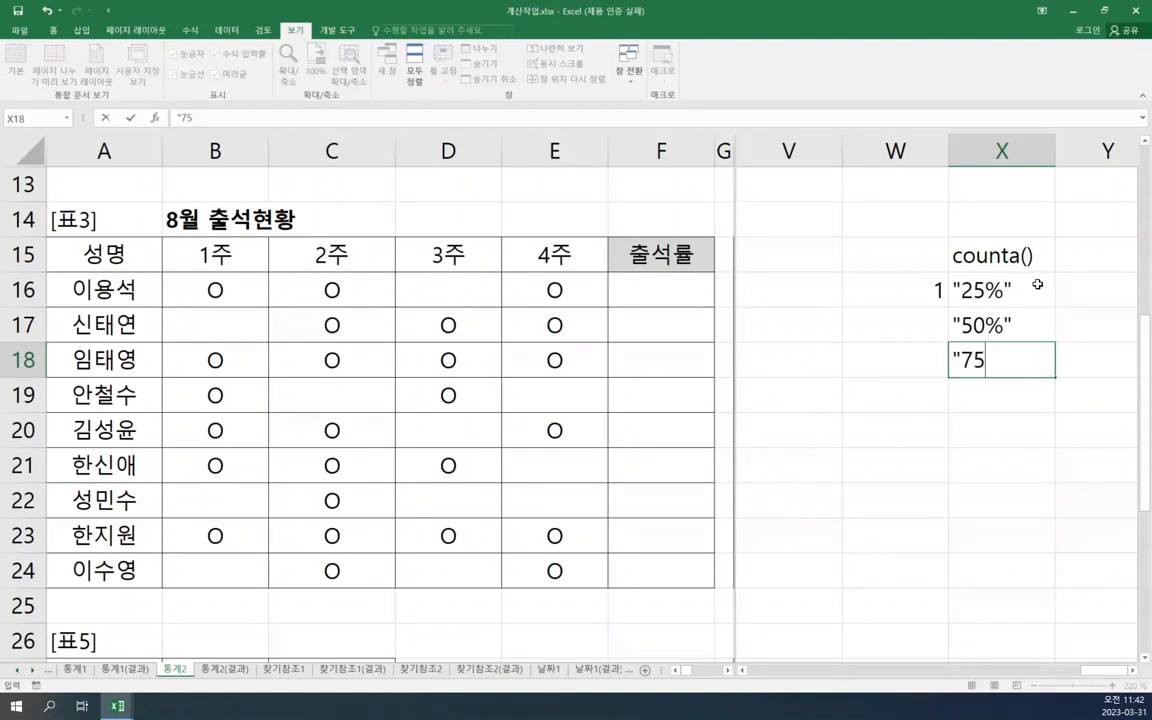
text(%")
key(Return)
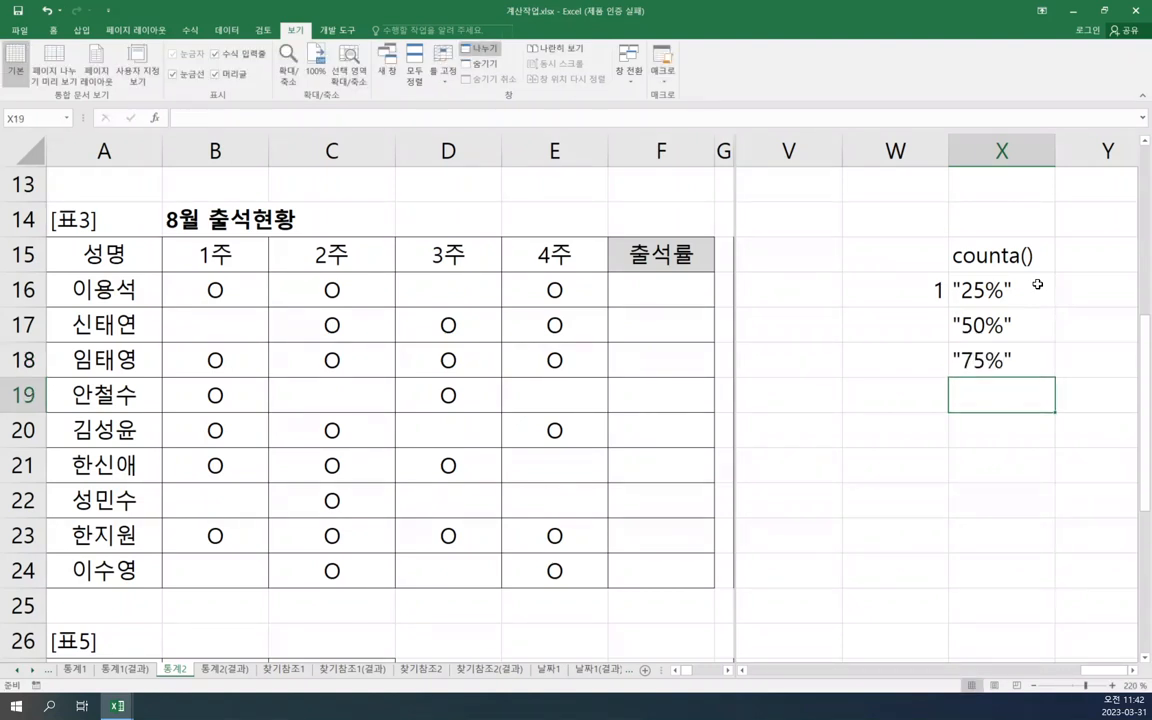
text("100)
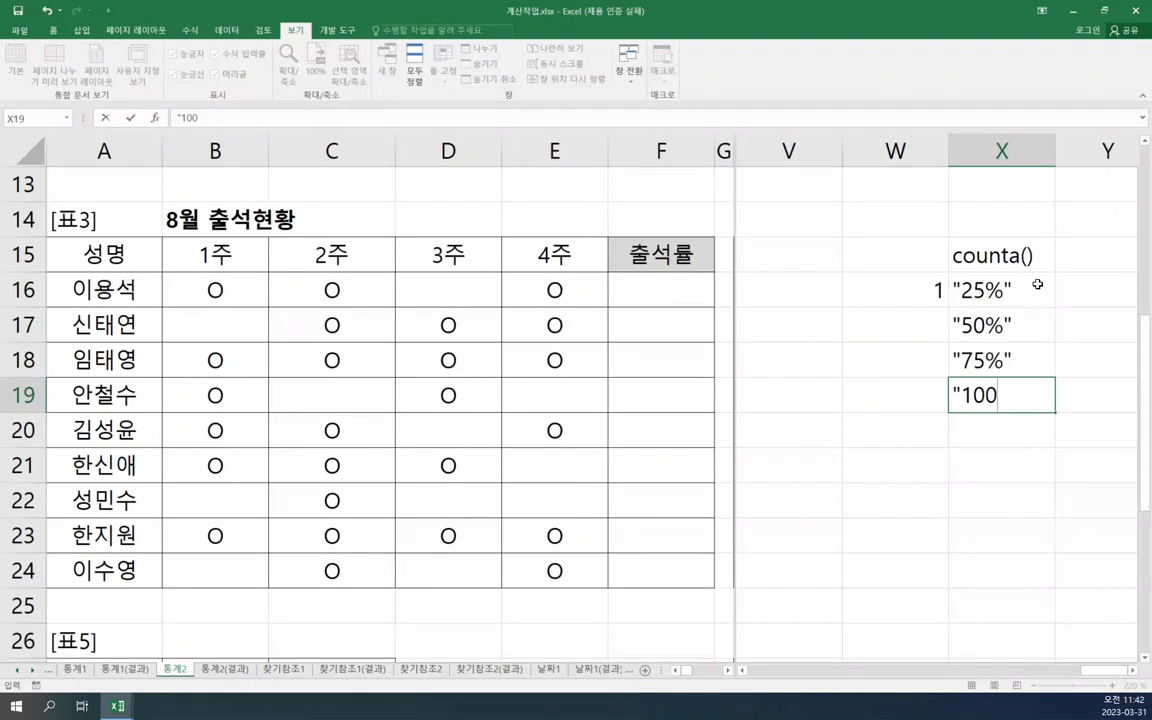
text(%")
key(Return)
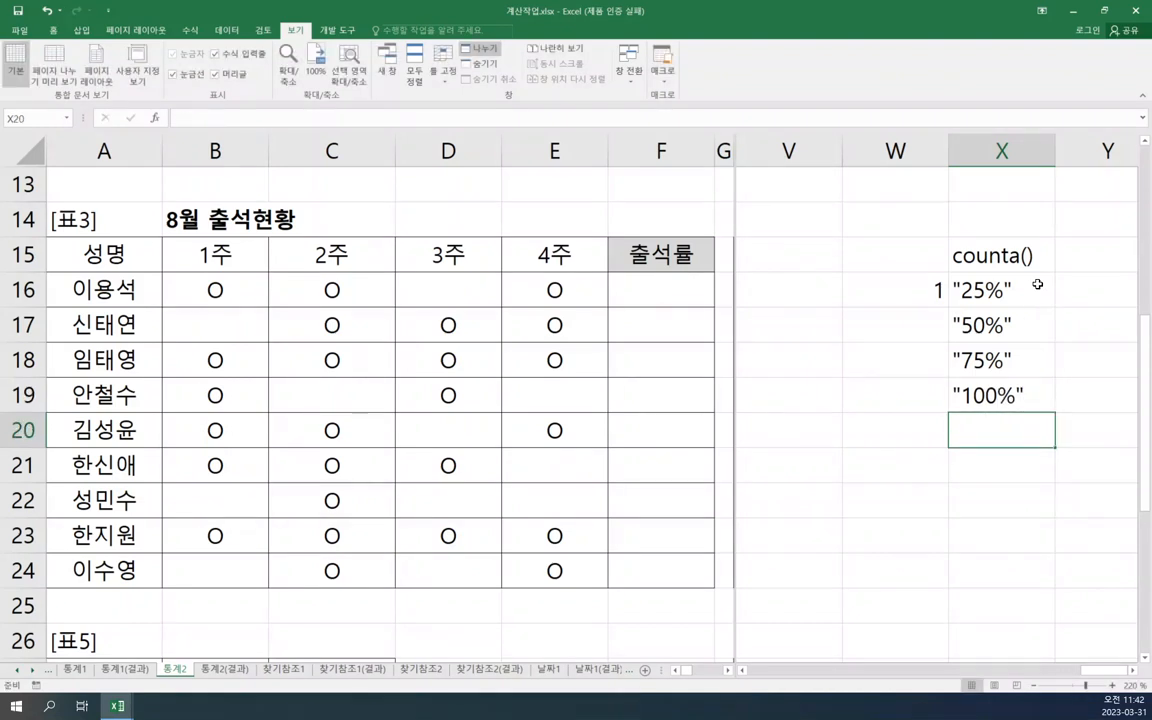
- Fill W16 down to W19 as a series so the list is numbered 1 to 4
click(940, 292)
drag(948, 307, 946, 402)
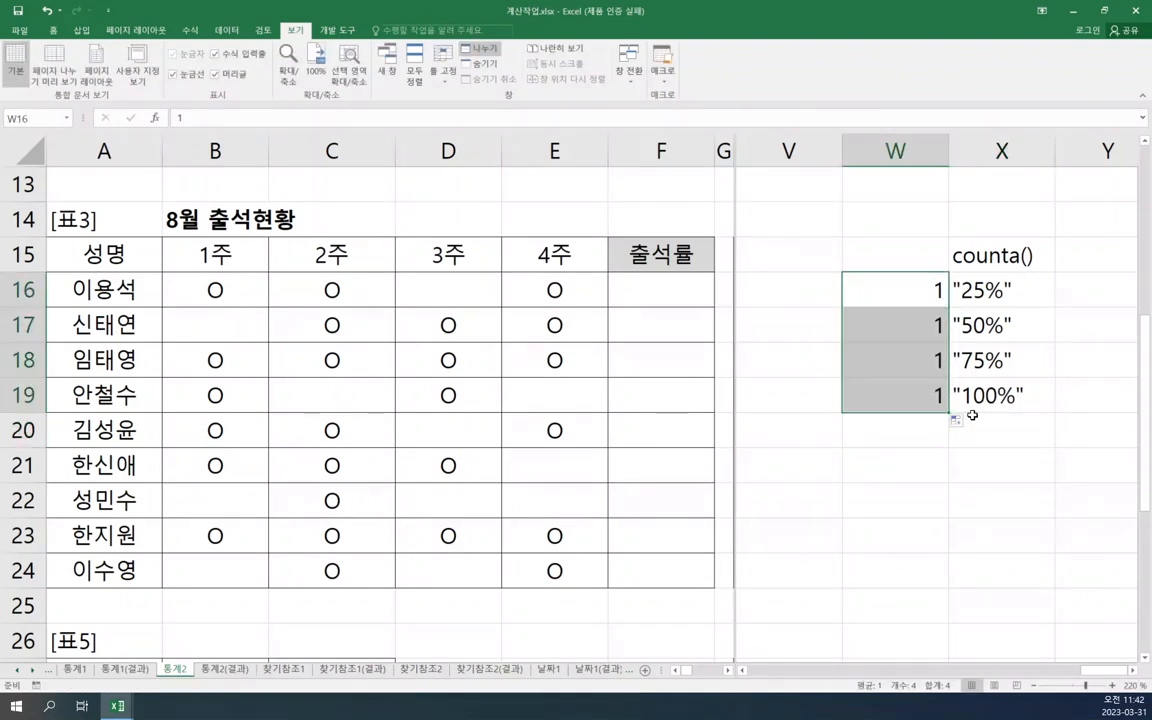
click(956, 420)
click(985, 442)
click(895, 465)
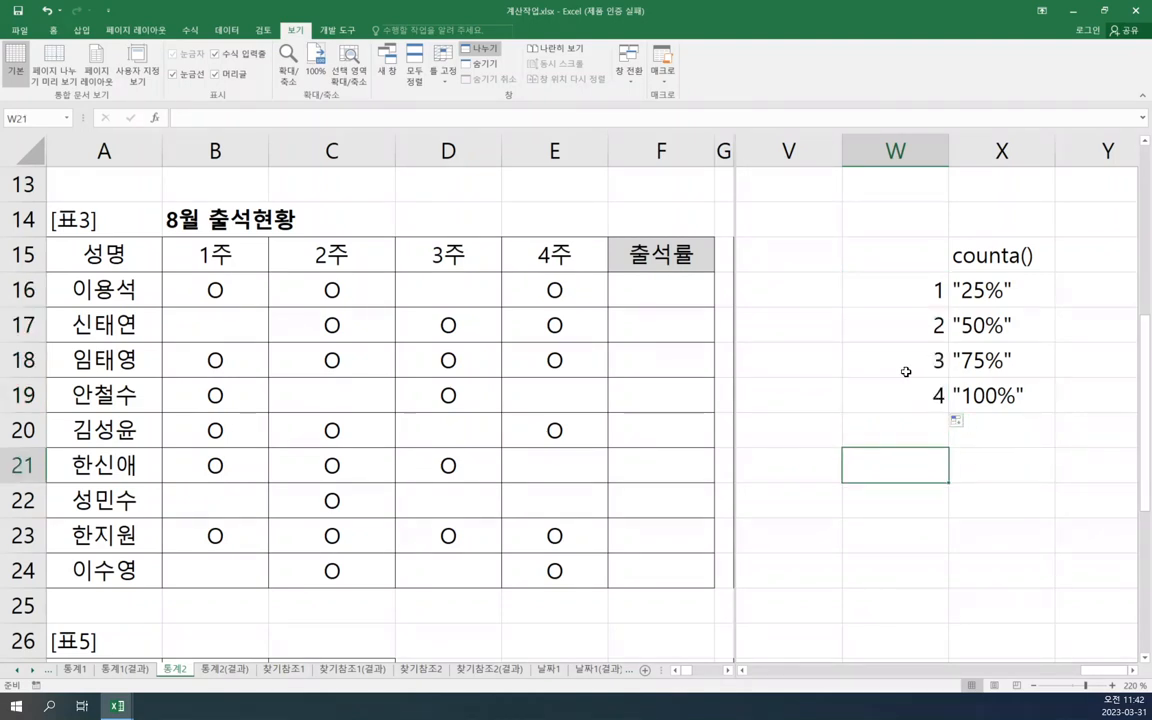
- Enter the note choose in W14 above the numbered percentage list
click(906, 370)
drag(916, 284, 990, 393)
click(926, 224)
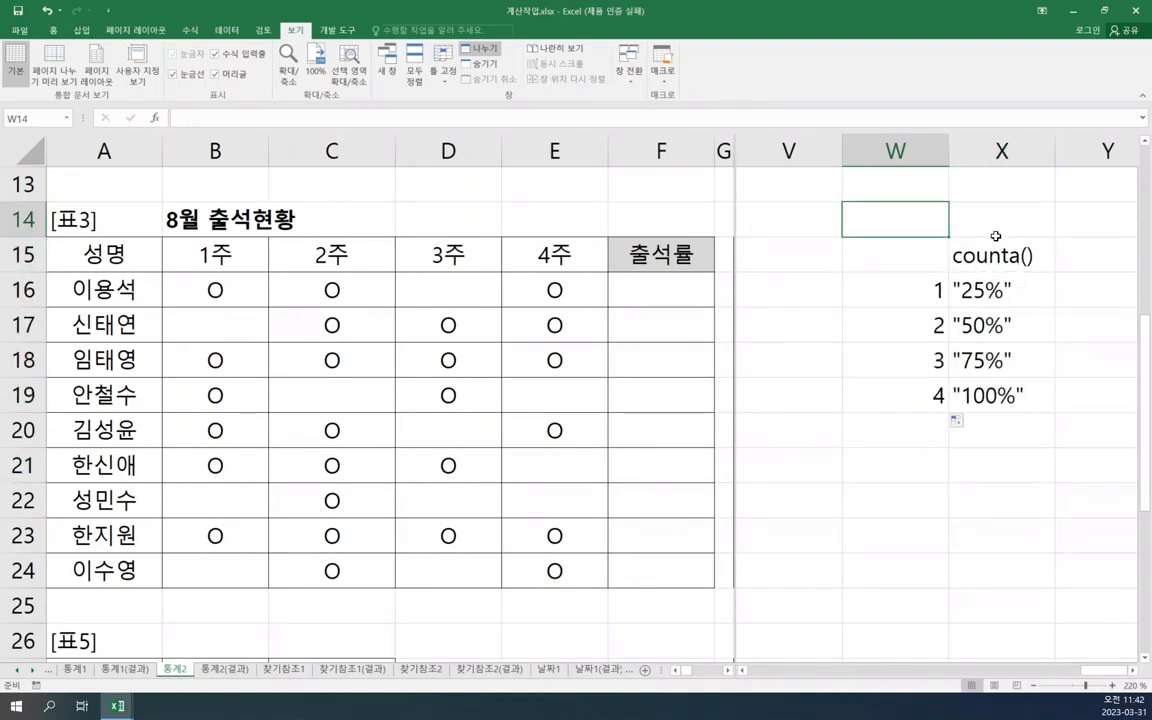
click(1025, 256)
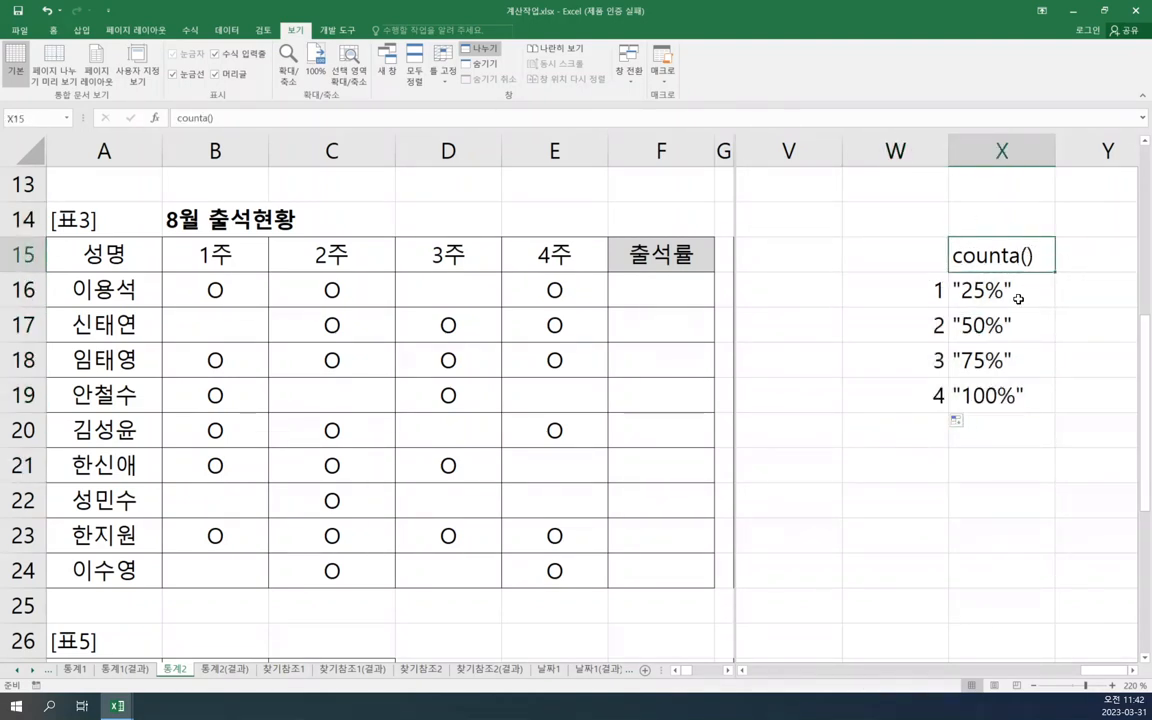
click(927, 217)
text(choose)
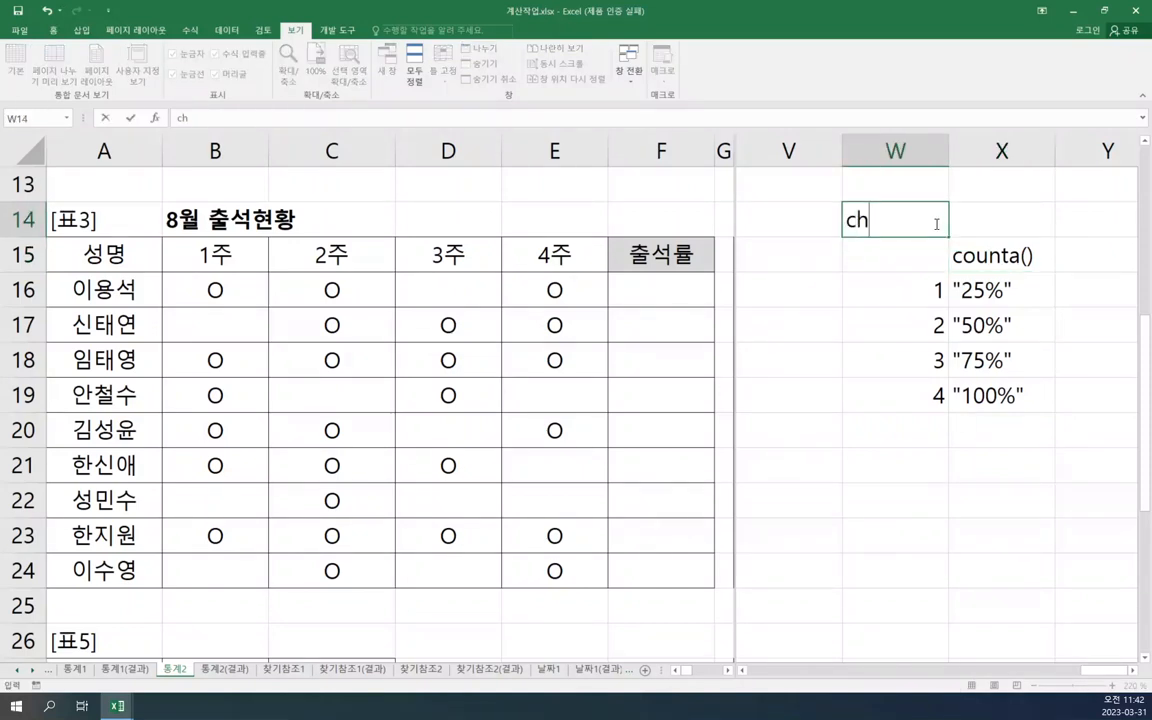
key(Return)
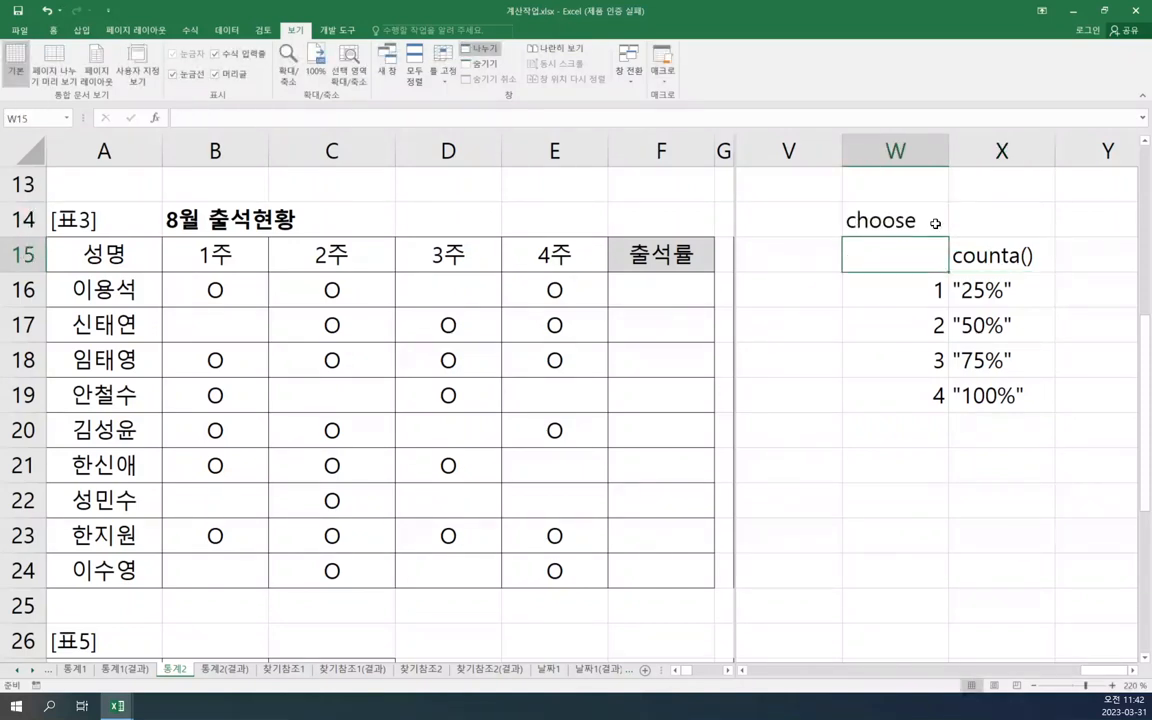
click(1022, 439)
click(988, 281)
- Enter =COUNTA(B16:E16) in F16 to count the first student's attendance marks
click(694, 286)
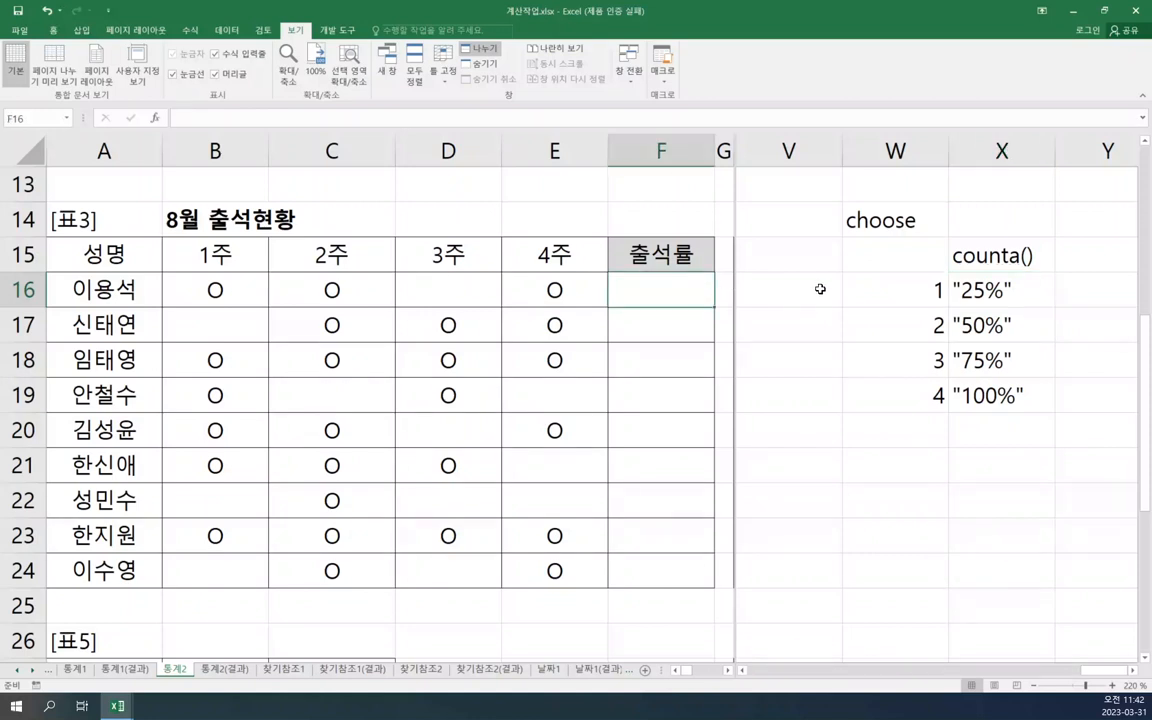
text(o)
key(BackSpace)
text(=ㅊ)
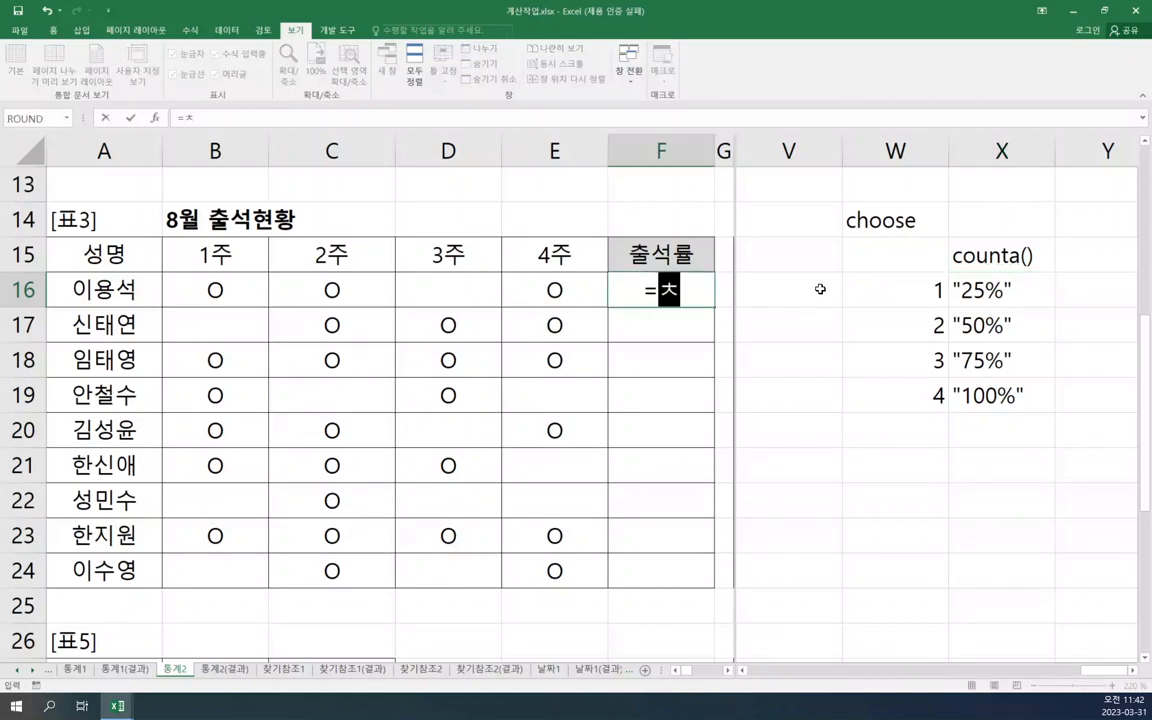
key(BackSpace)
text(cou)
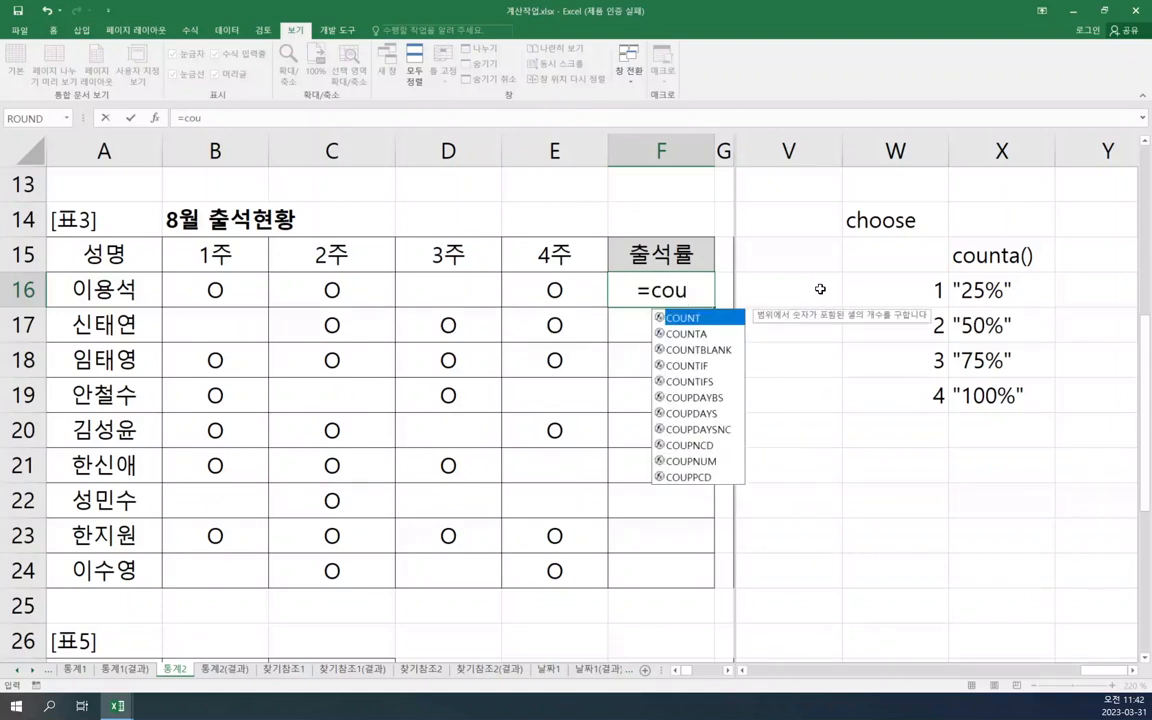
double_click(704, 336)
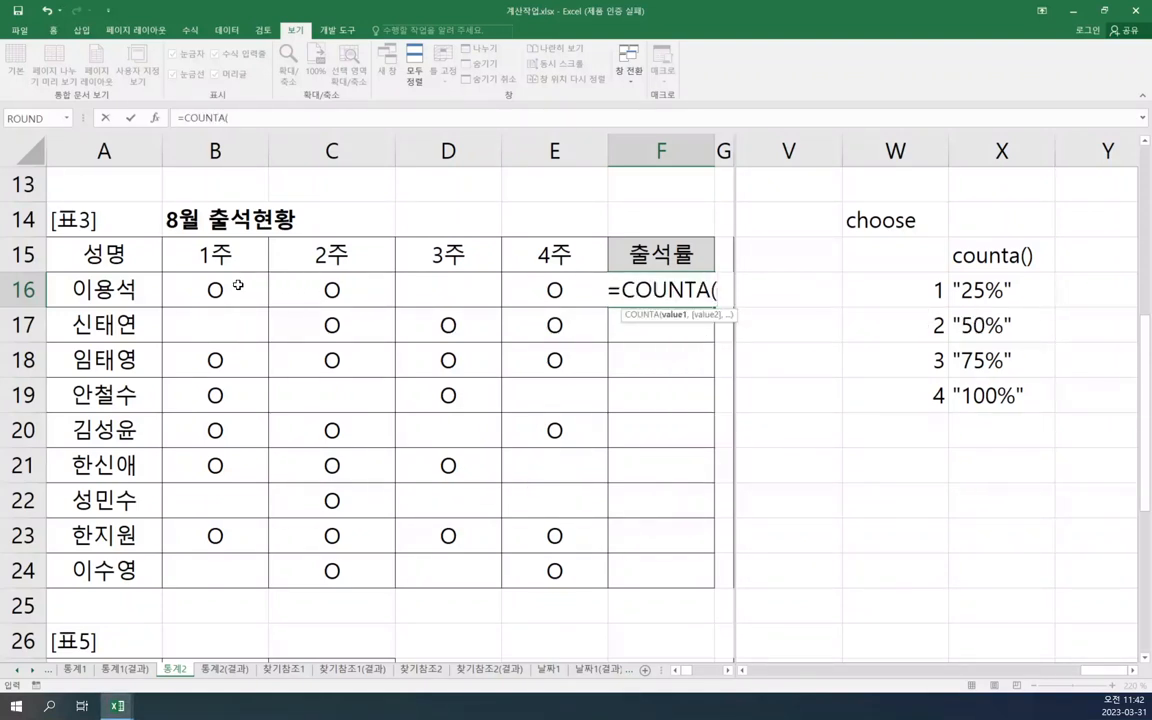
drag(238, 286, 538, 290)
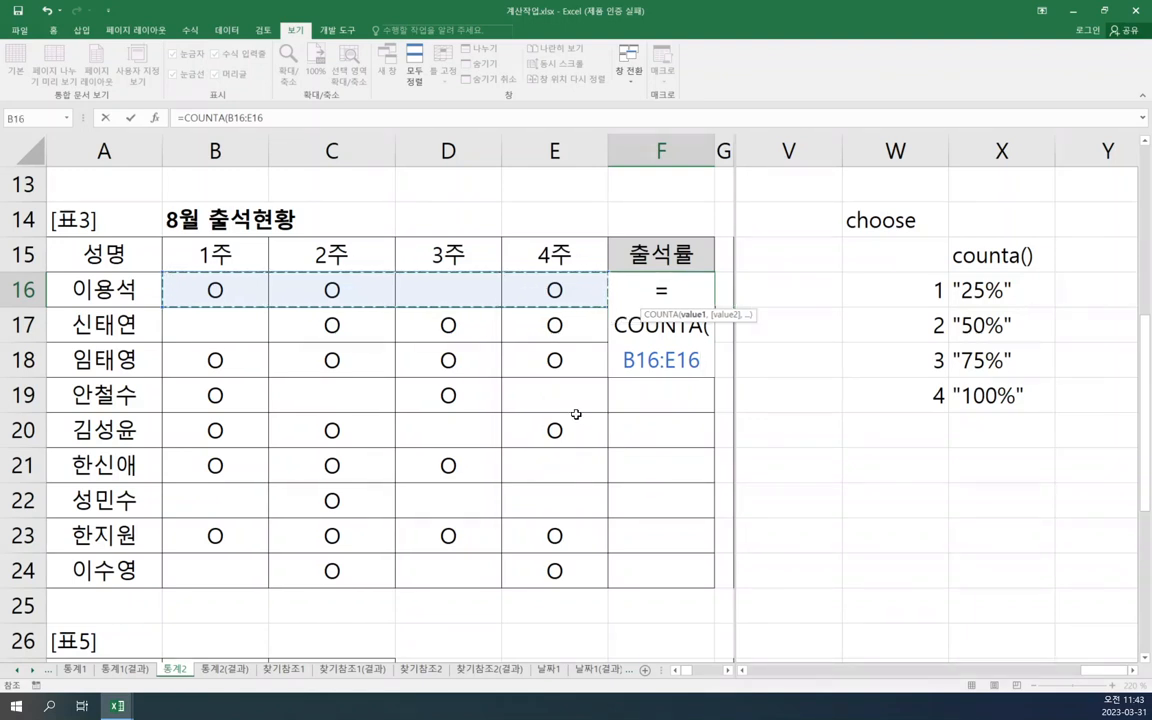
text())
key(Return)
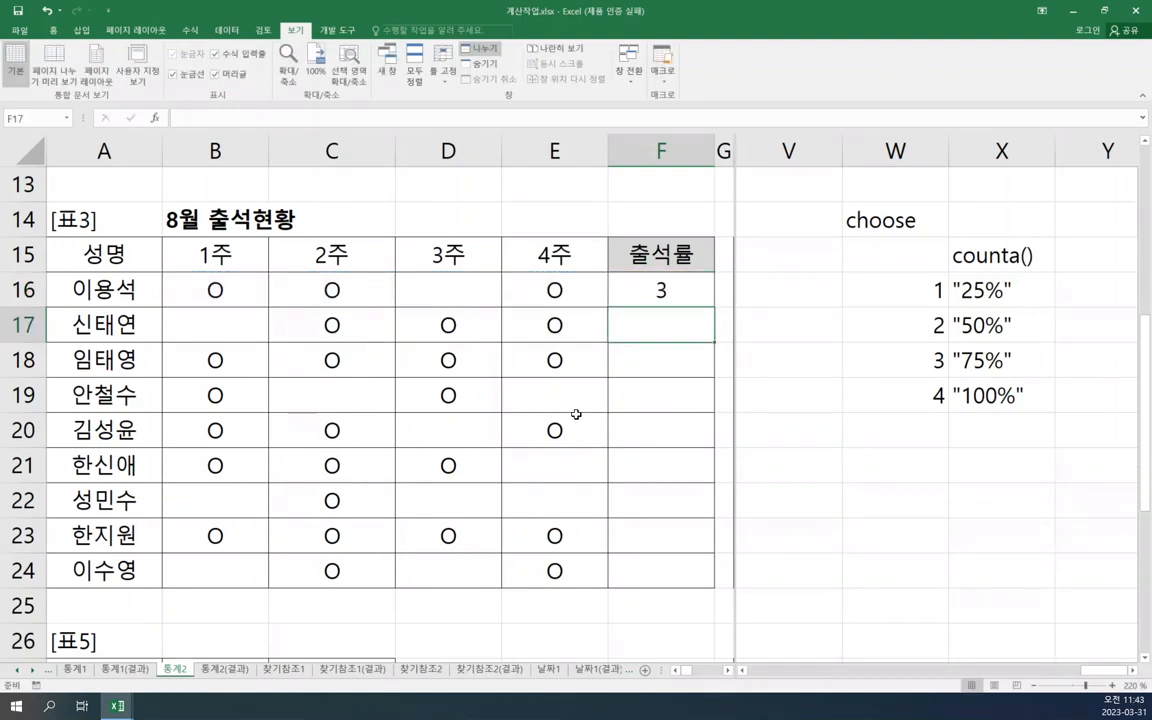
- Fill the COUNTA formula down to F24 to check the counts, and clear F17:F24 again
click(697, 298)
double_click(713, 307)
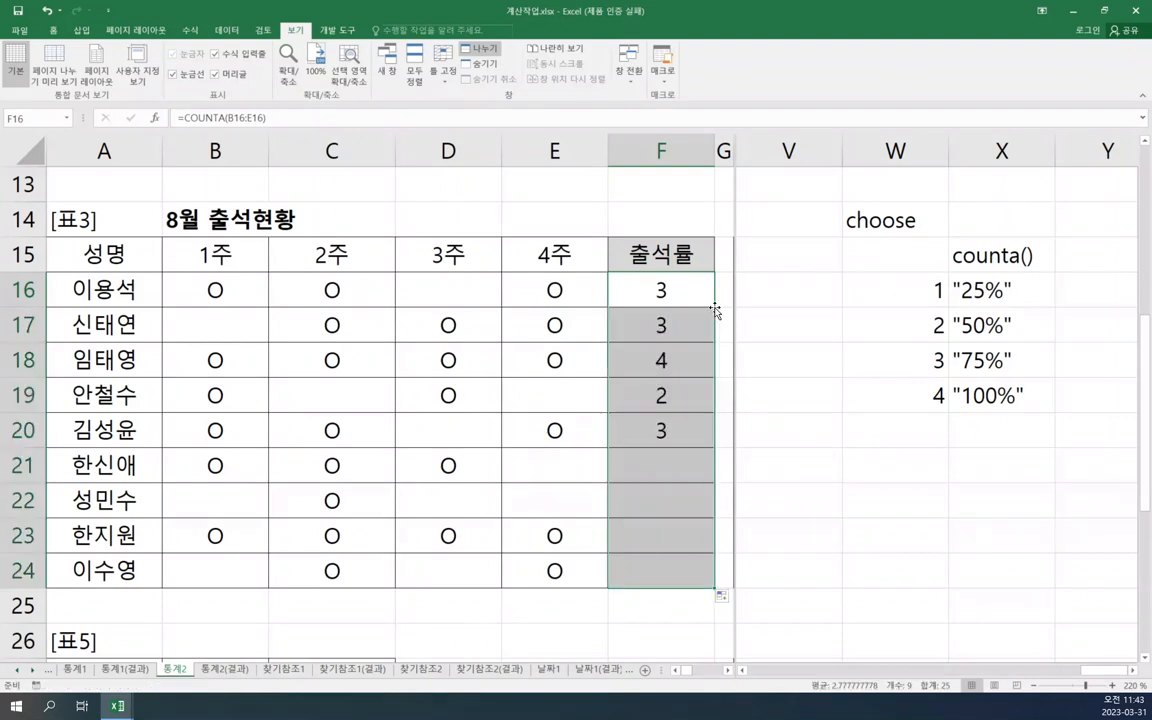
click(662, 502)
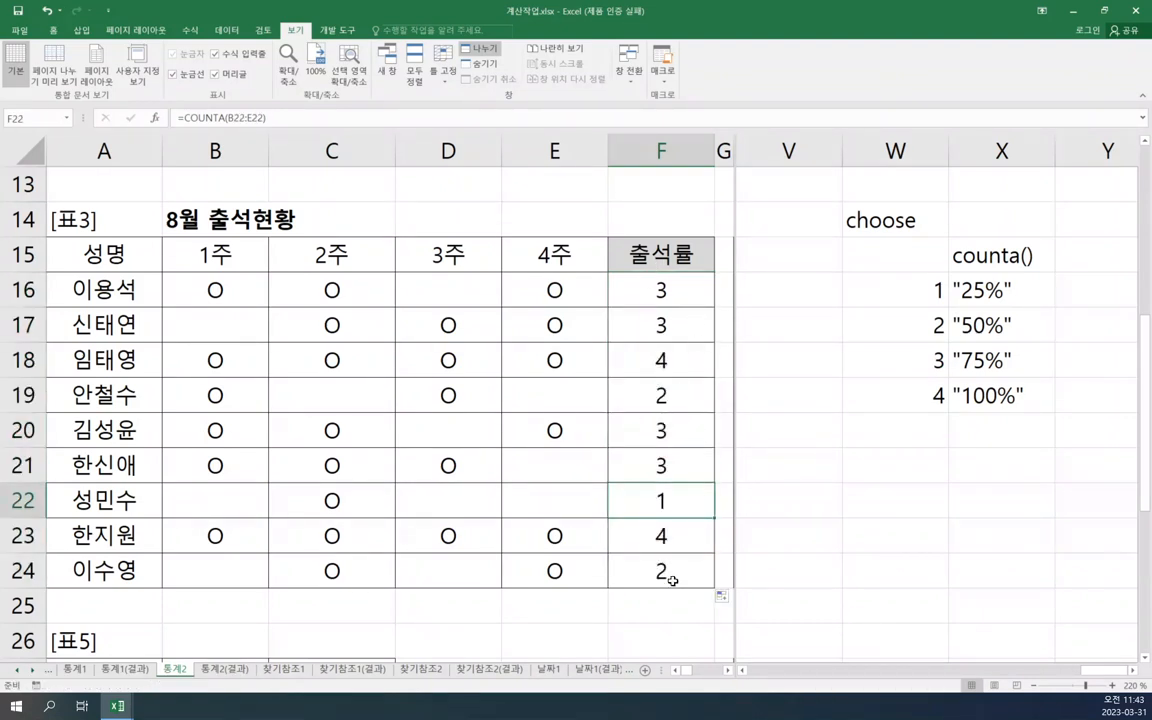
click(690, 298)
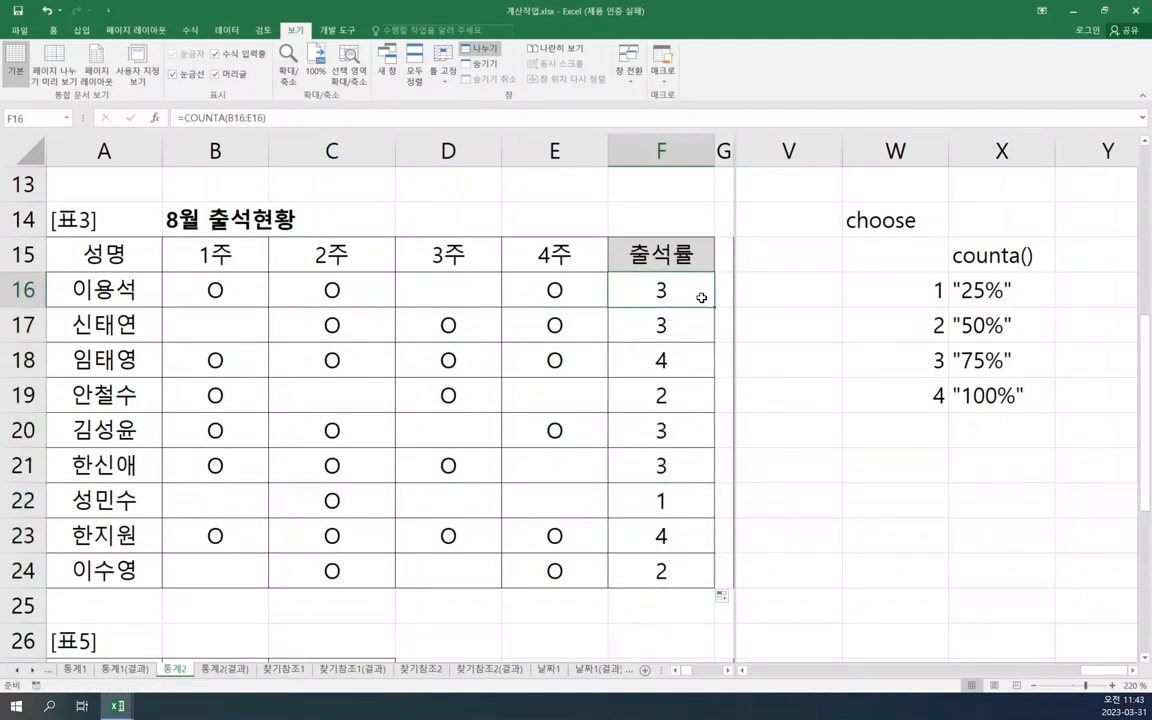
drag(662, 325, 679, 566)
key(Delete)
- Copy F16's COUNTA expression without its equals sign and replace it with a CHOOSE function, opening its function arguments
click(663, 292)
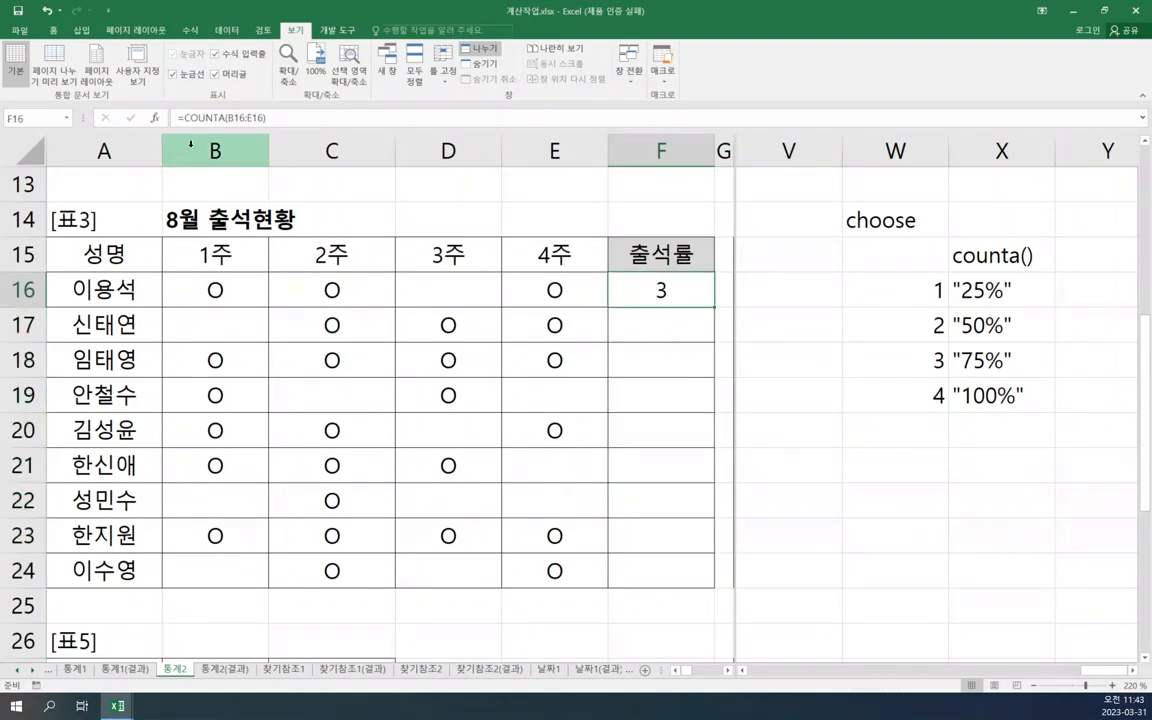
click(181, 117)
drag(183, 117, 272, 116)
key(ctrl+c)
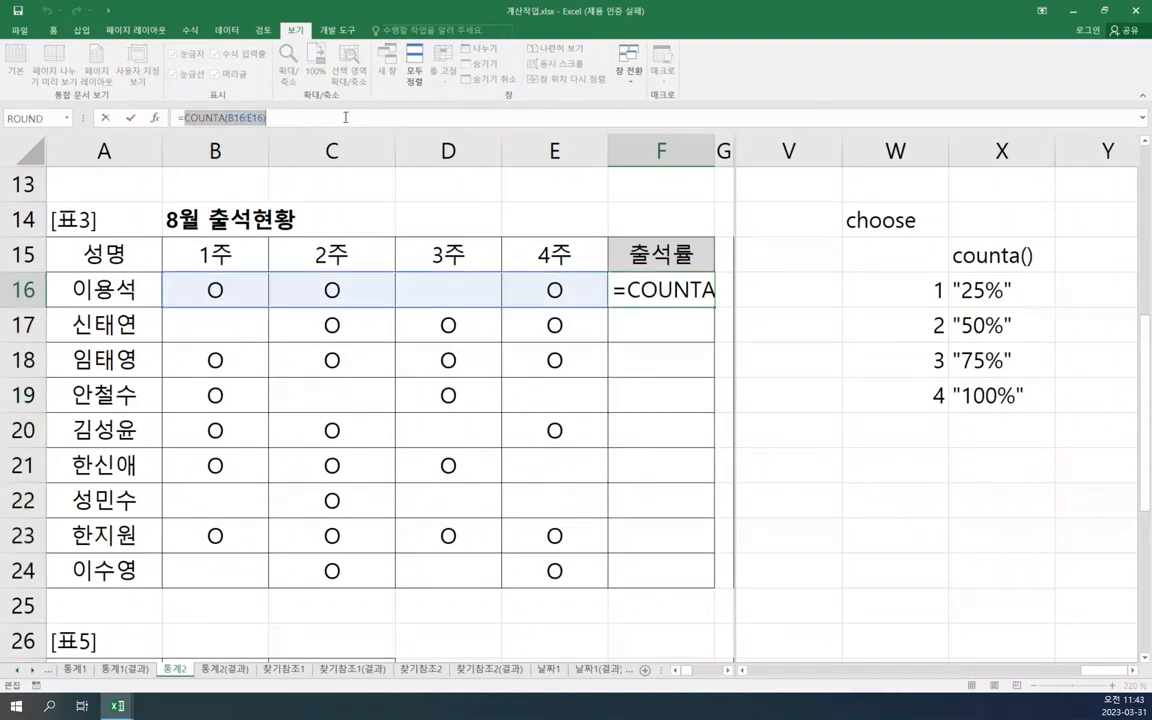
key(BackSpace)
text(choos)
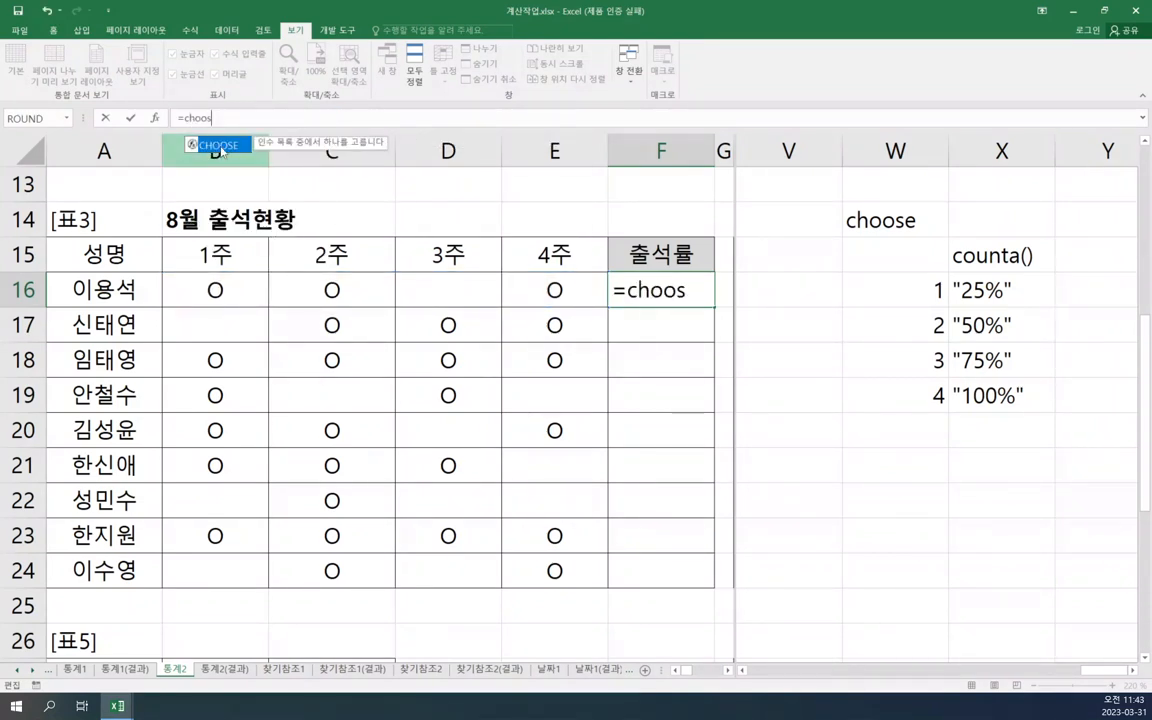
double_click(222, 146)
click(154, 117)
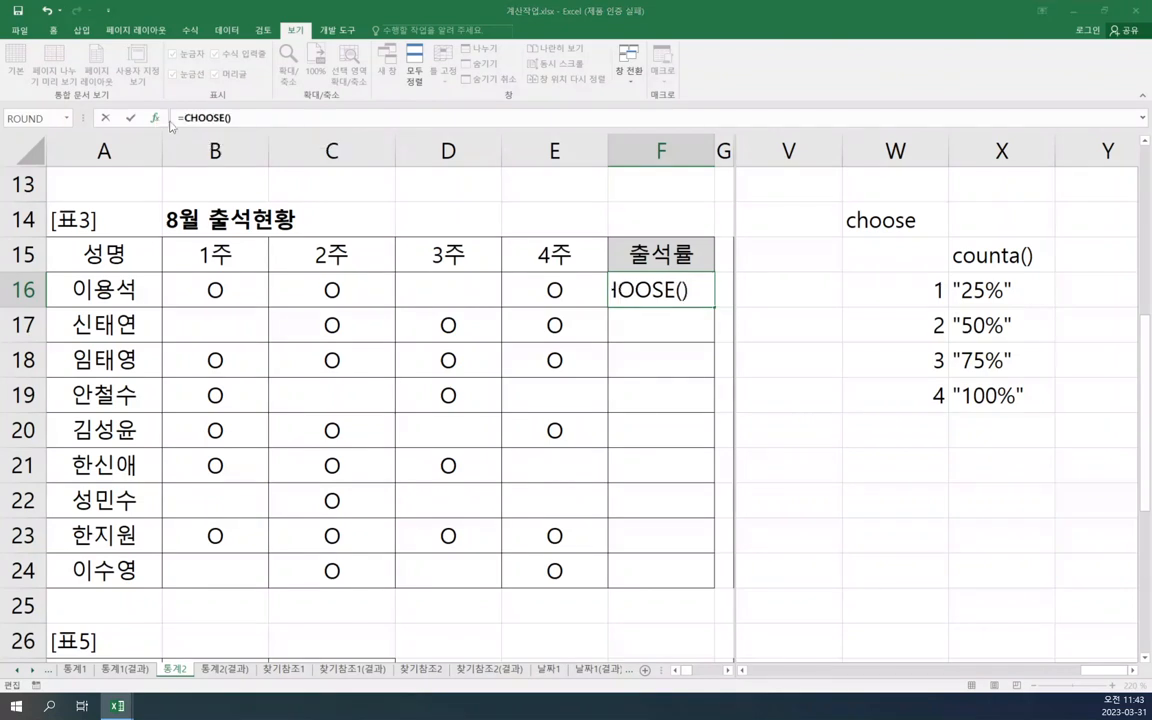
- Set the CHOOSE function's Index_num argument to the copied COUNTA(B16:E16) expression
drag(624, 259, 631, 330)
click(571, 359)
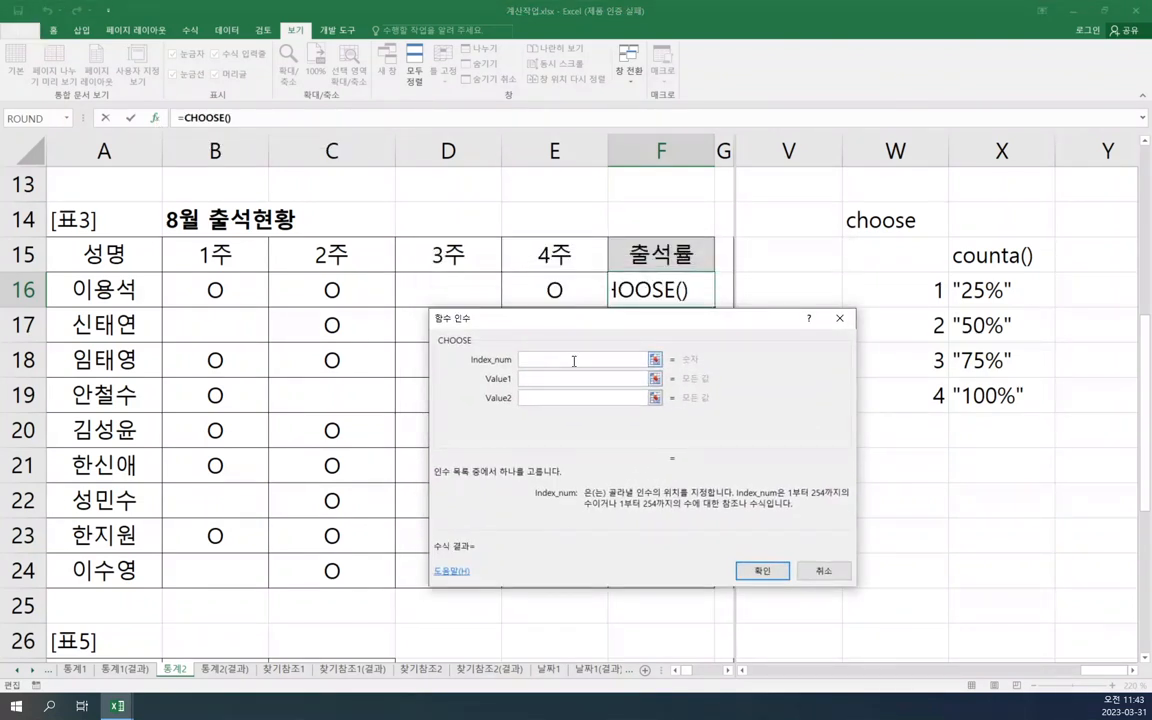
key(ctrl+v)
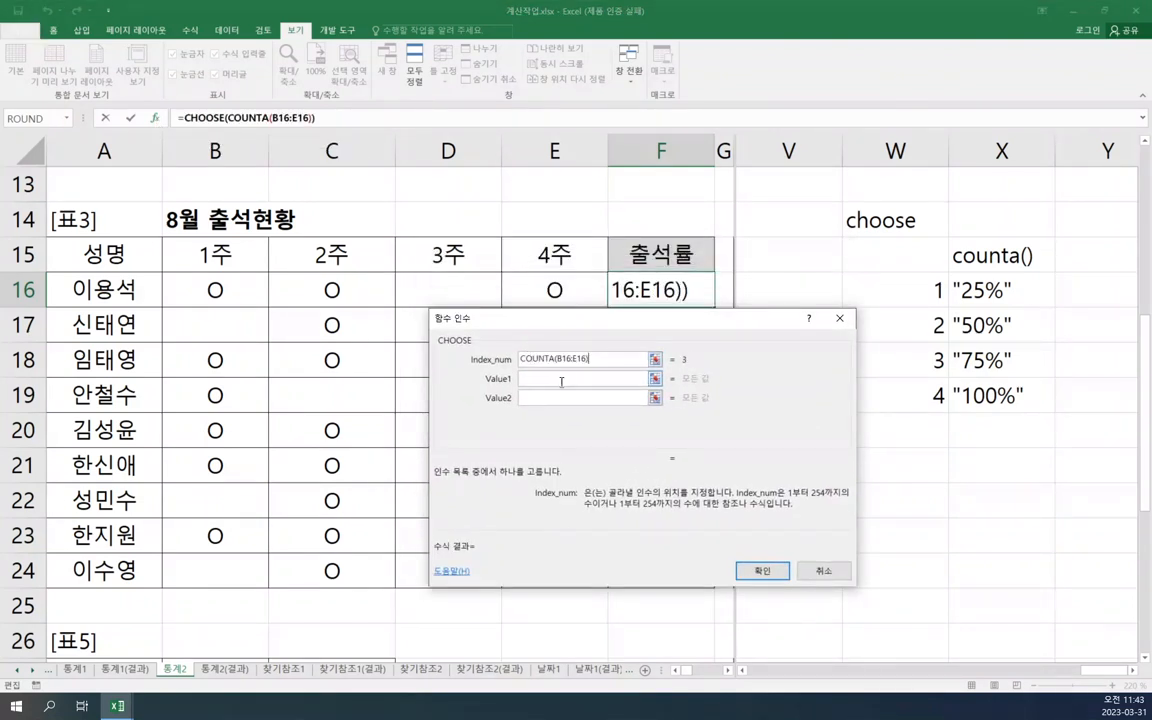
- Set CHOOSE's values 1 to 4 to "25%", "50%", "75%" and "100%", and complete the formula in F16
click(561, 381)
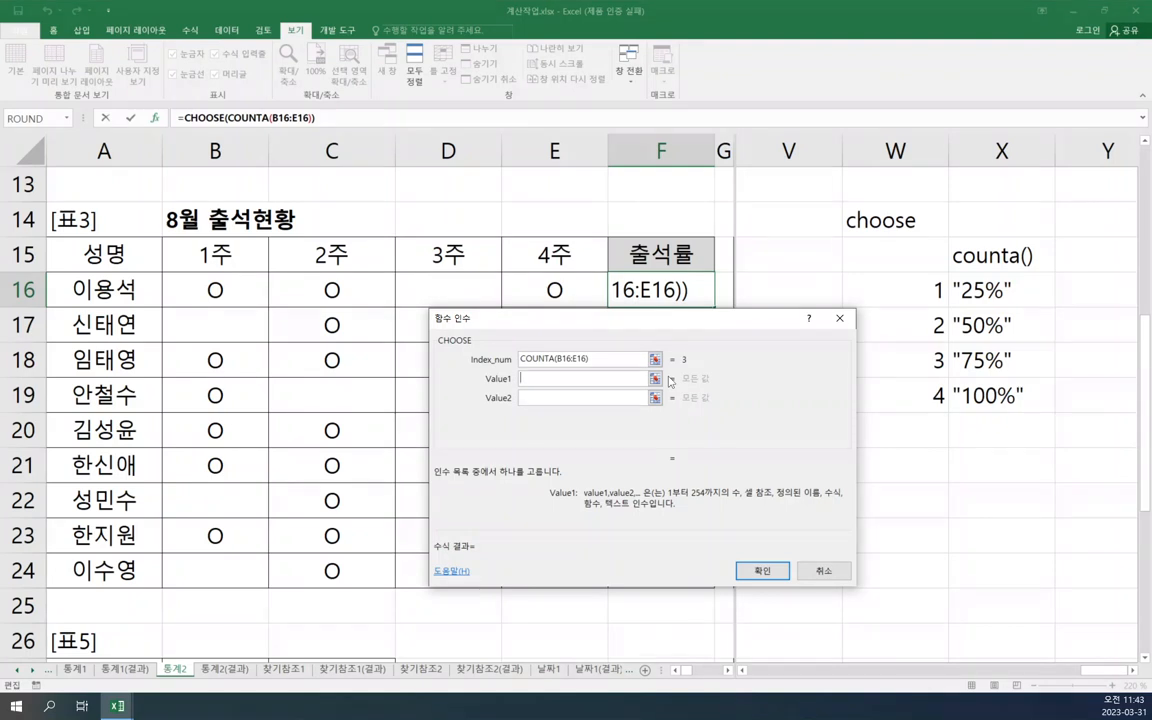
text(")
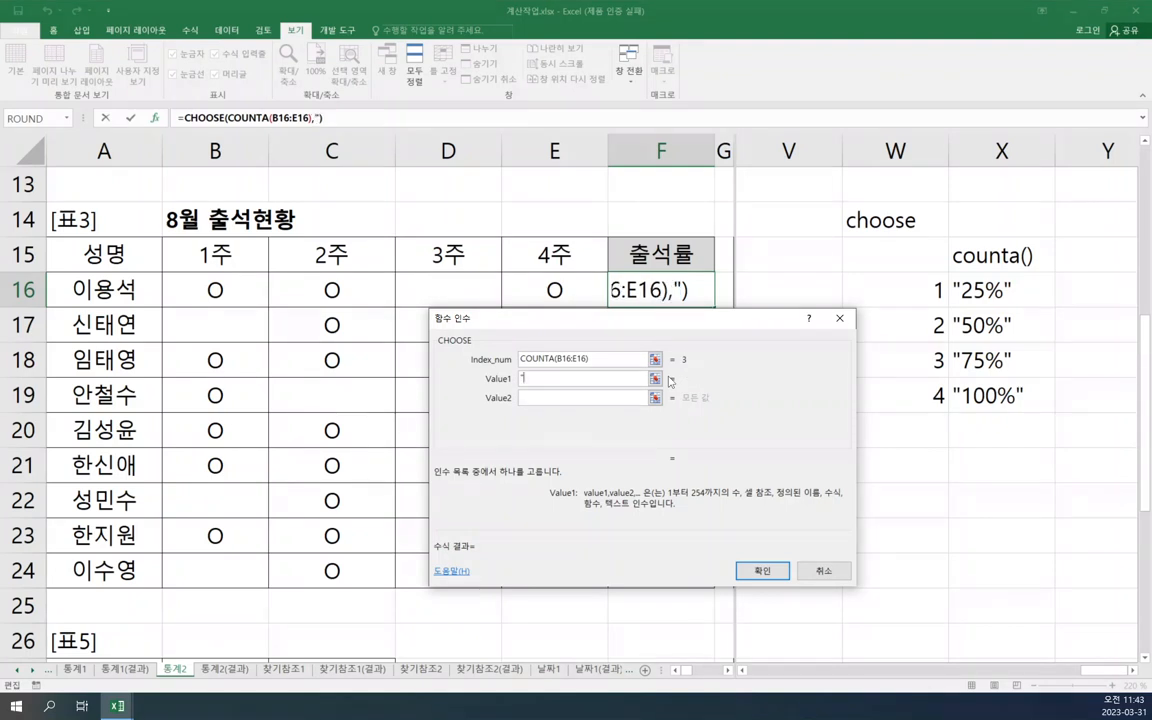
text(25%")
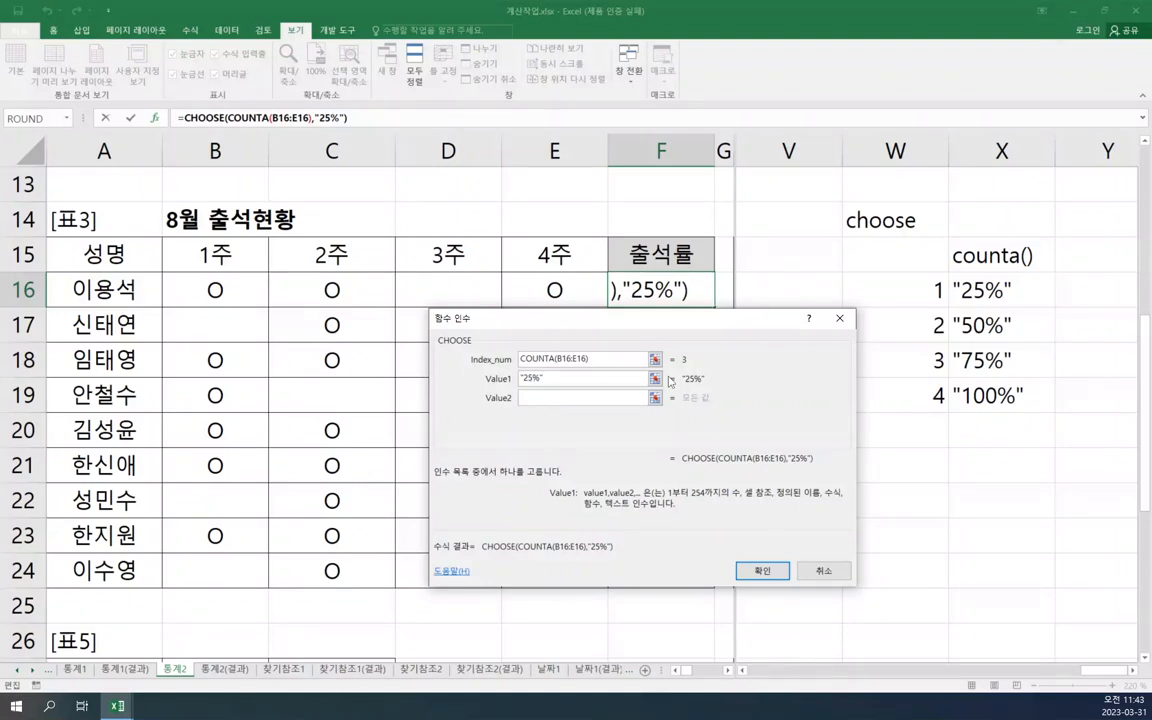
key(Tab)
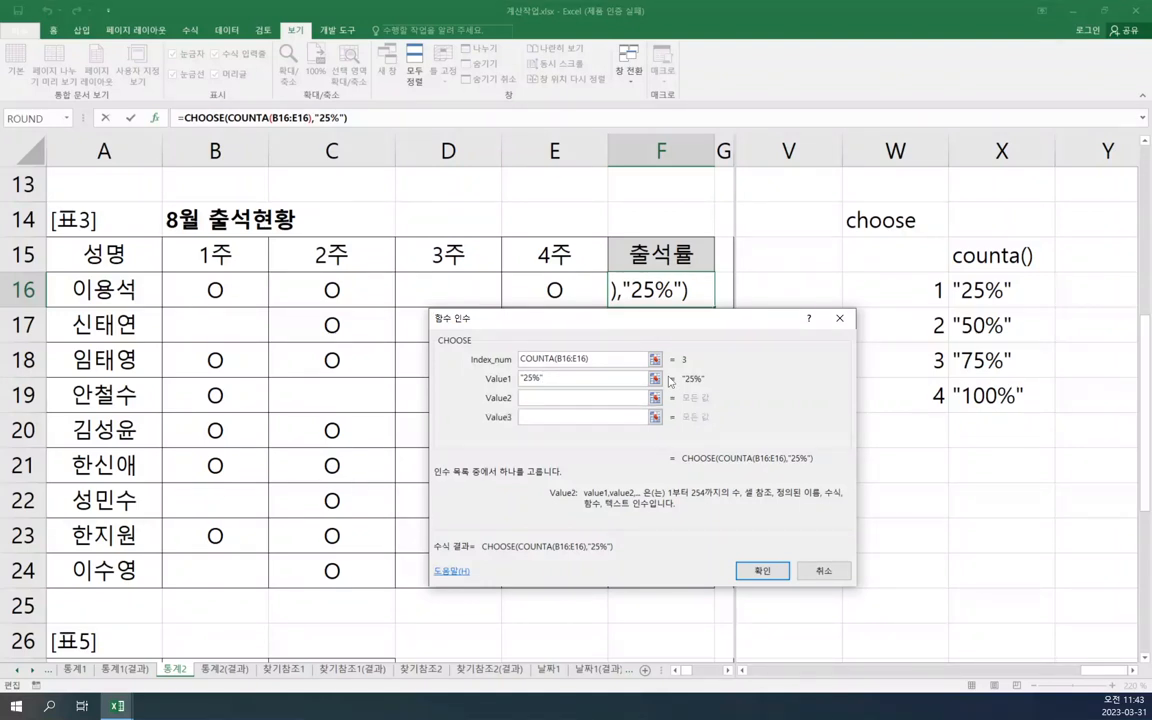
text("50%")
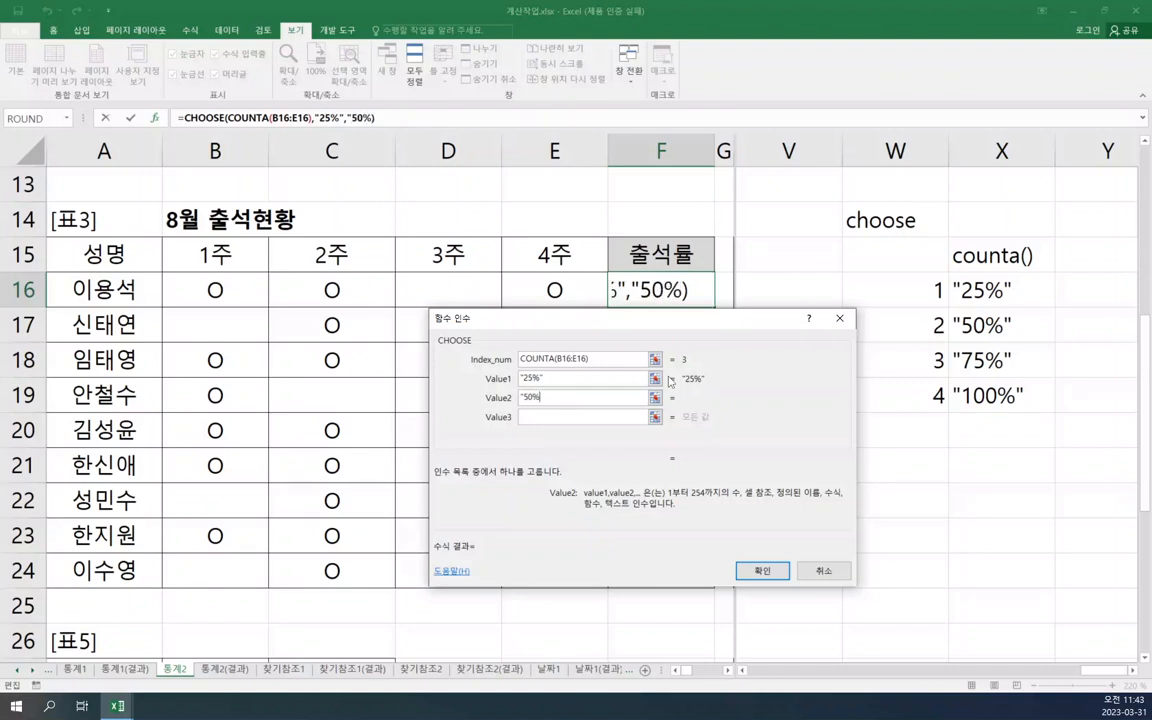
key(Tab)
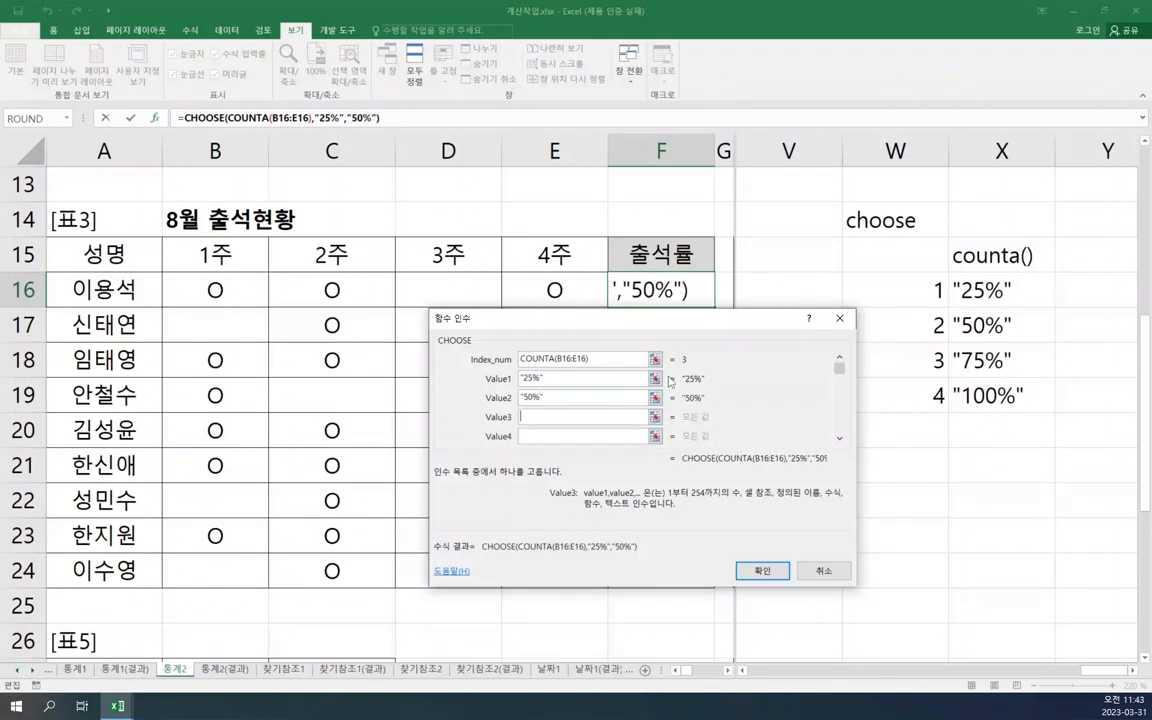
text("75)
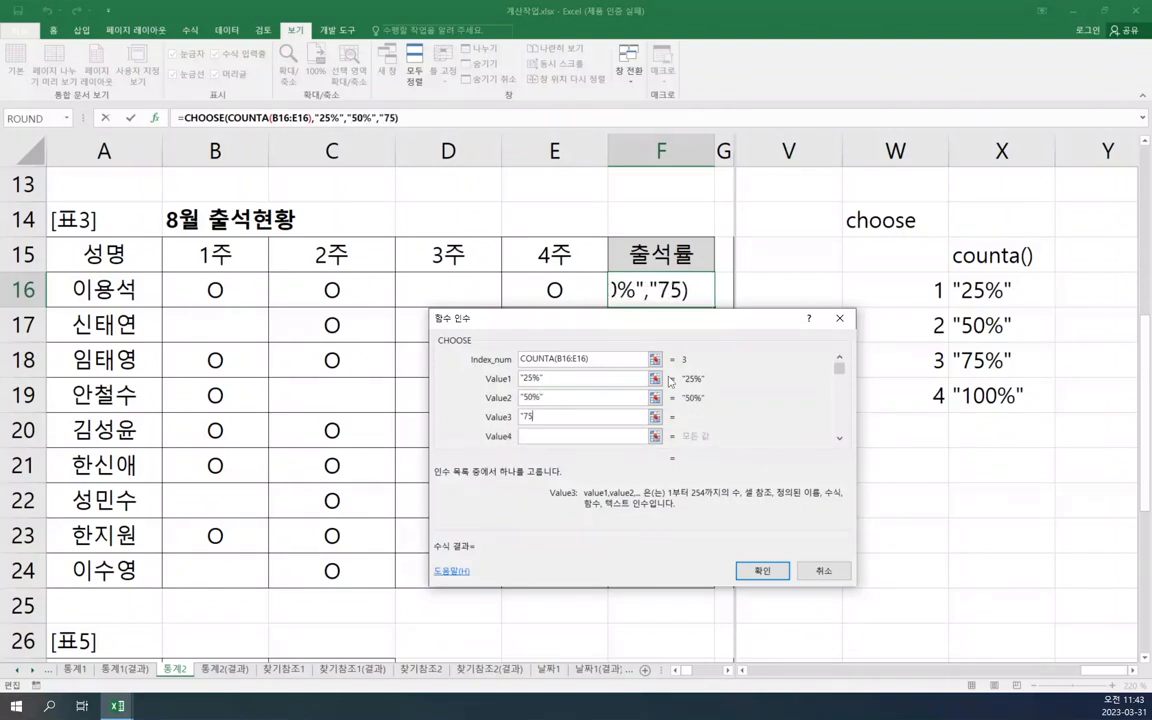
text(%",)
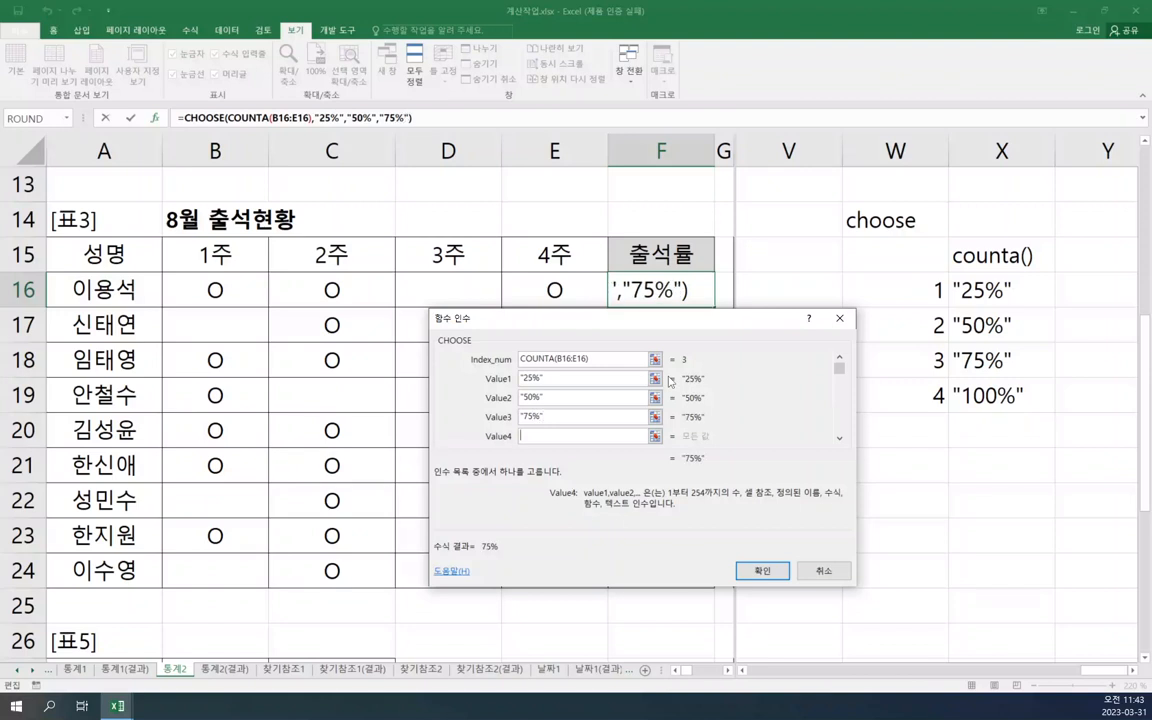
text("100)
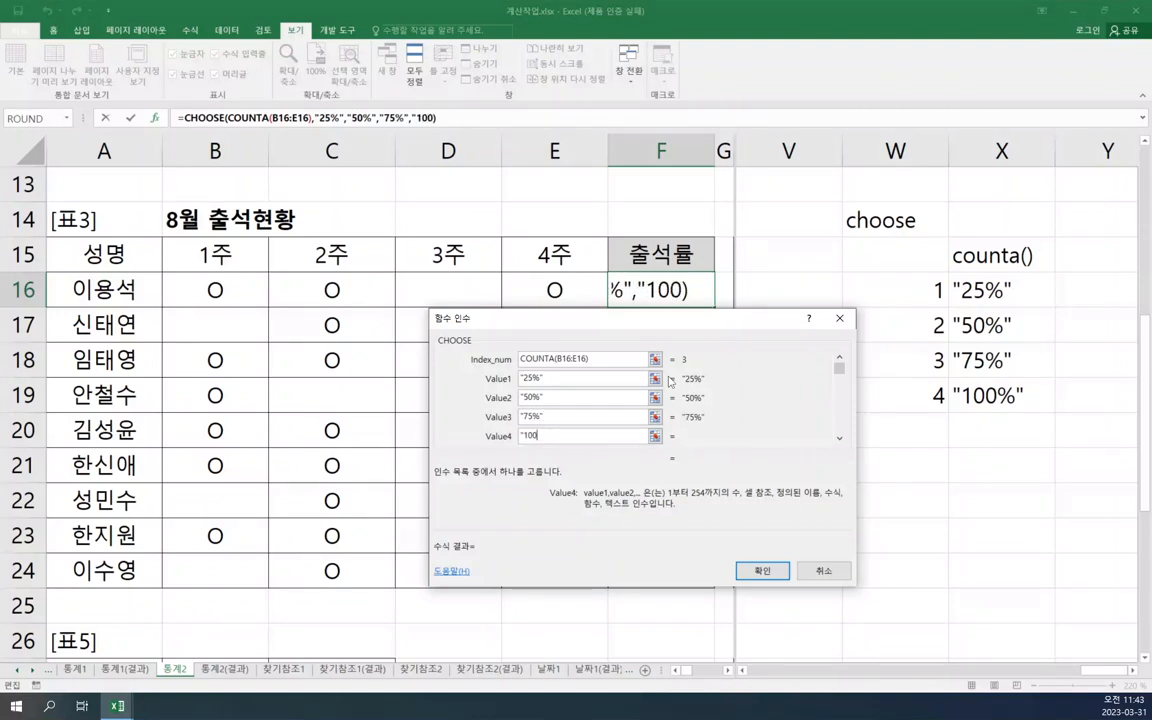
text(%")
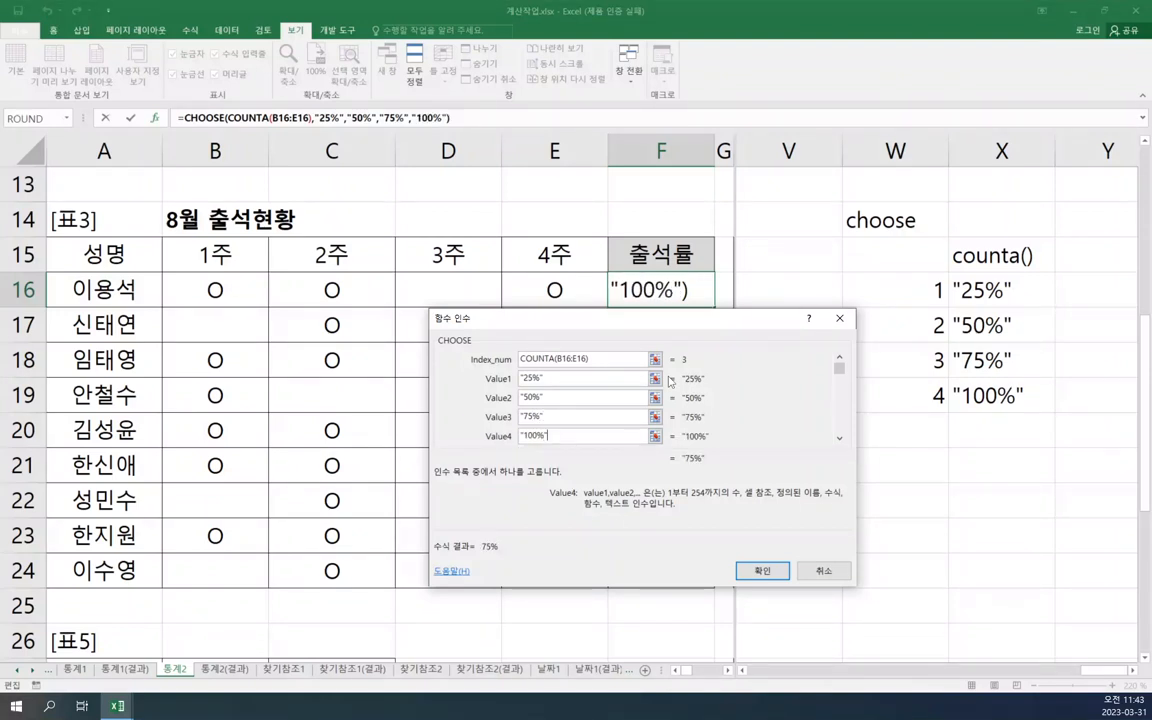
click(553, 379)
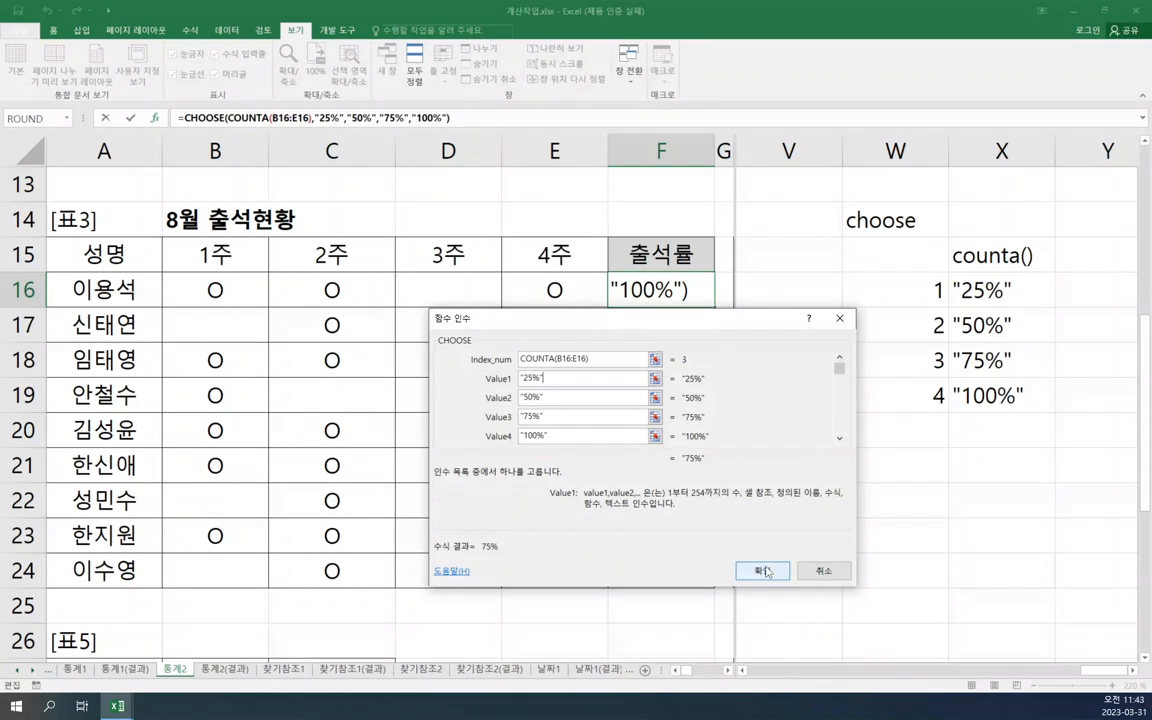
key(Escape)
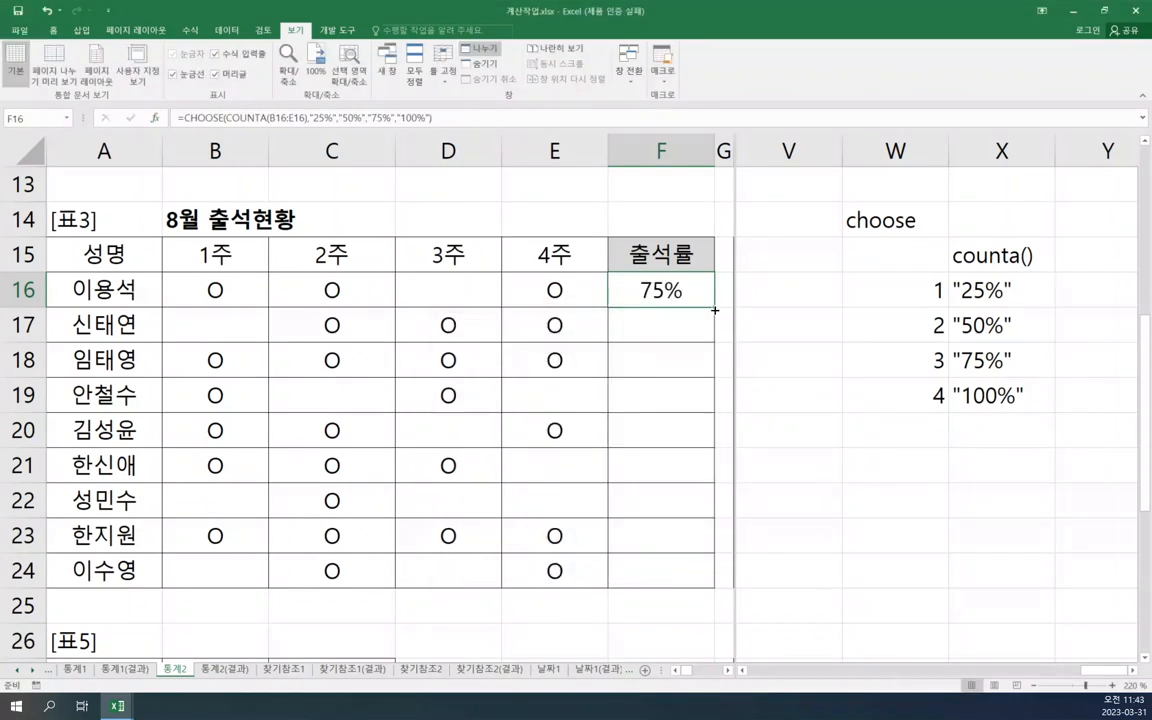
- Fill the CHOOSE formula from F16 down to F24 and check the formula in the last cell
double_click(715, 311)
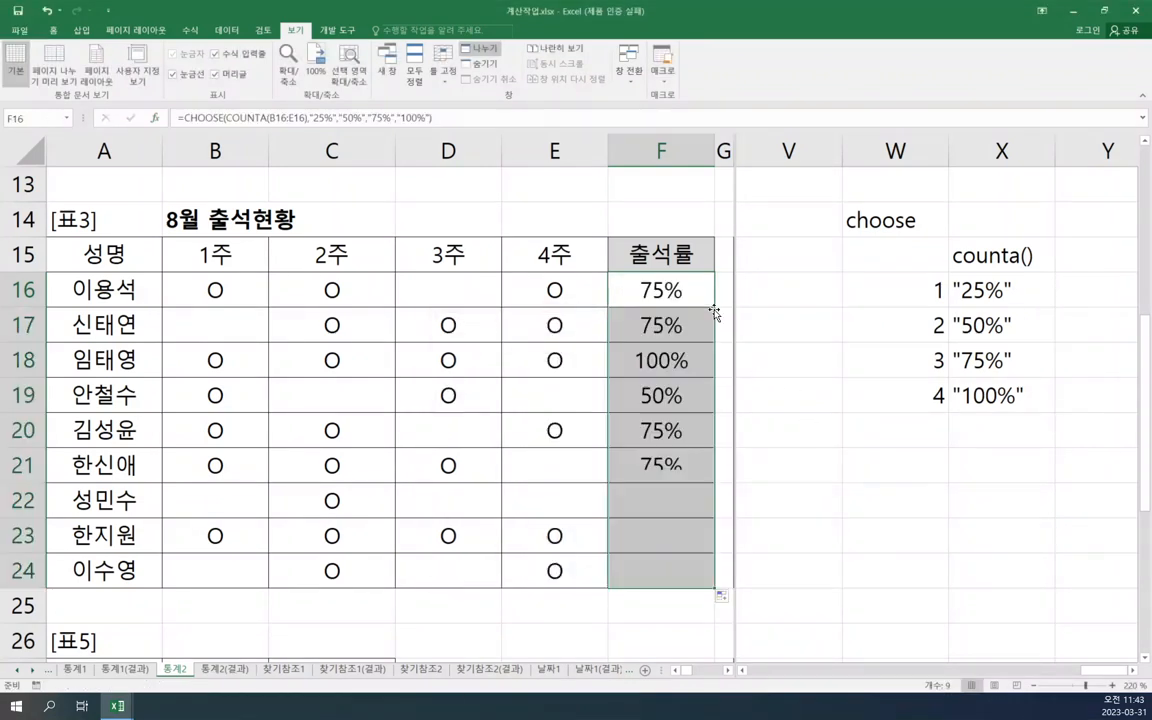
double_click(684, 573)
key(Escape)
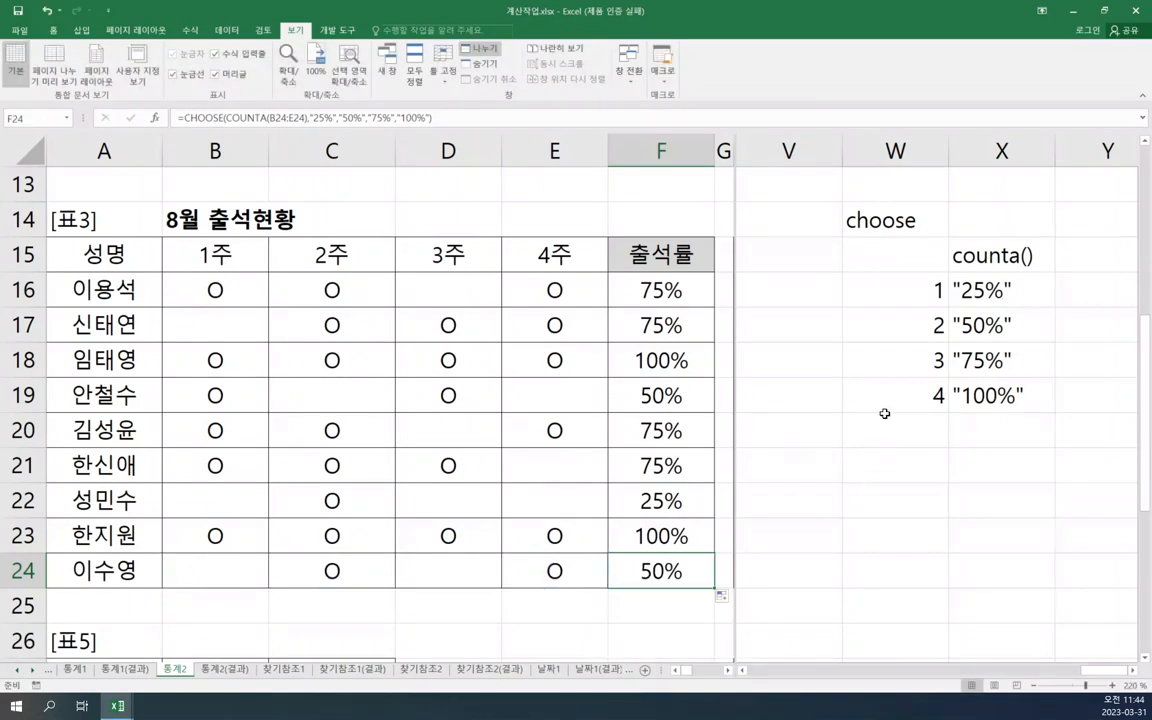
- Clear the CHOOSE and COUNTA helper notes in W14:X19 beside table 3
click(880, 370)
click(851, 289)
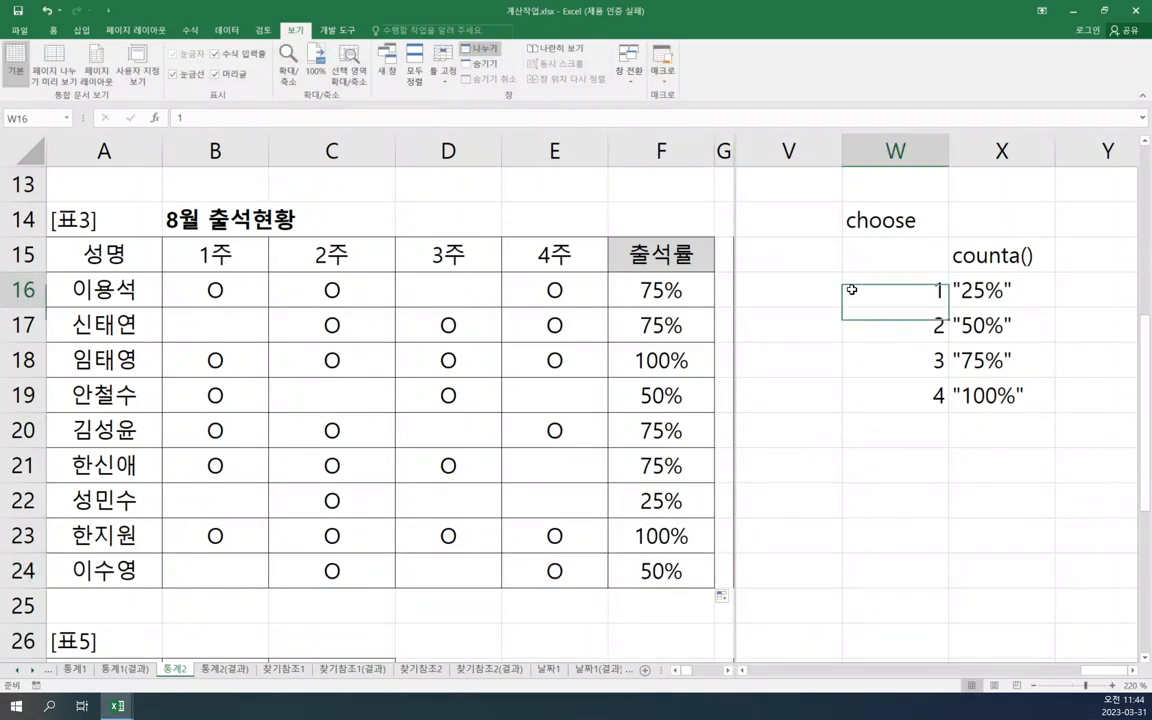
click(956, 257)
click(902, 228)
click(872, 440)
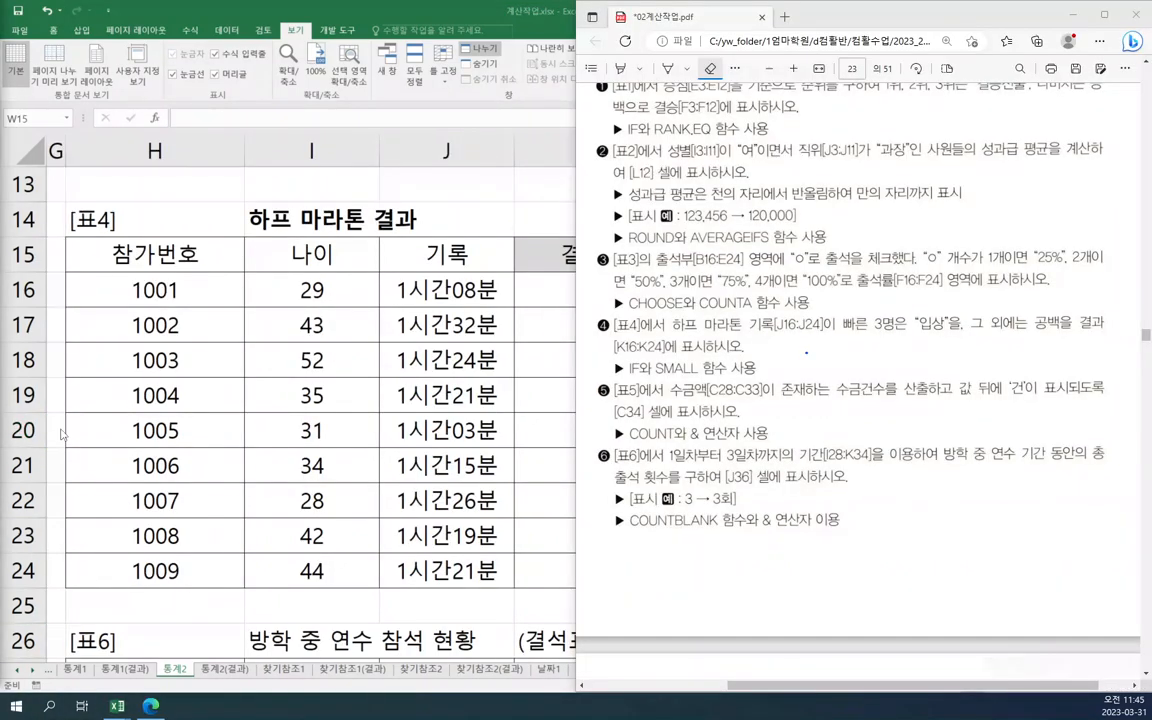
- In the problem PDF, highlight problem 4's key phrases: 표4, the fastest 3명 marathon record condition, 입상, 공백, IF and SMALL 함수
click(620, 67)
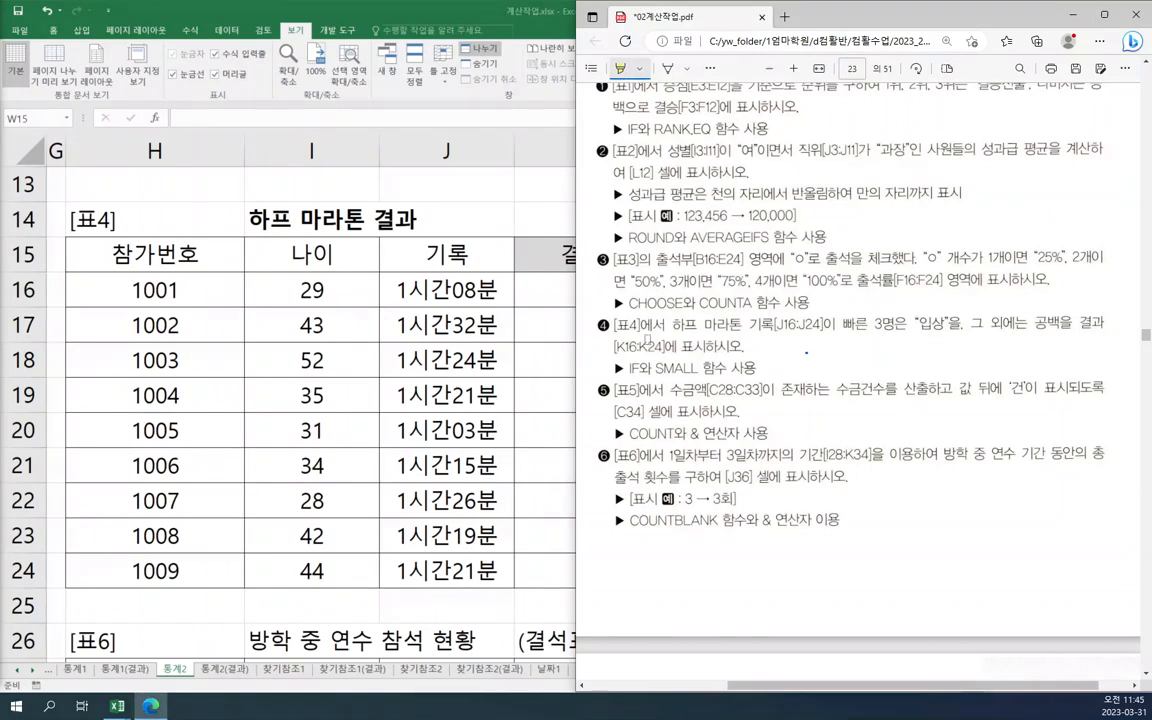
drag(614, 324, 945, 324)
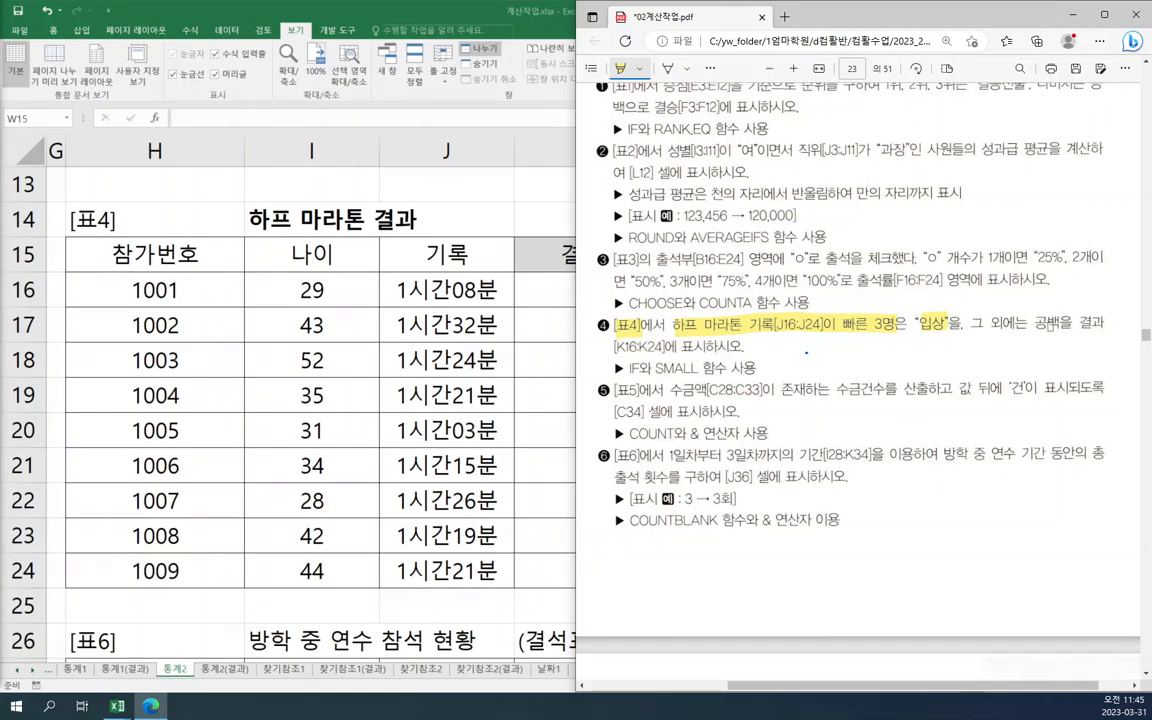
drag(1035, 324, 1061, 324)
drag(624, 368, 728, 368)
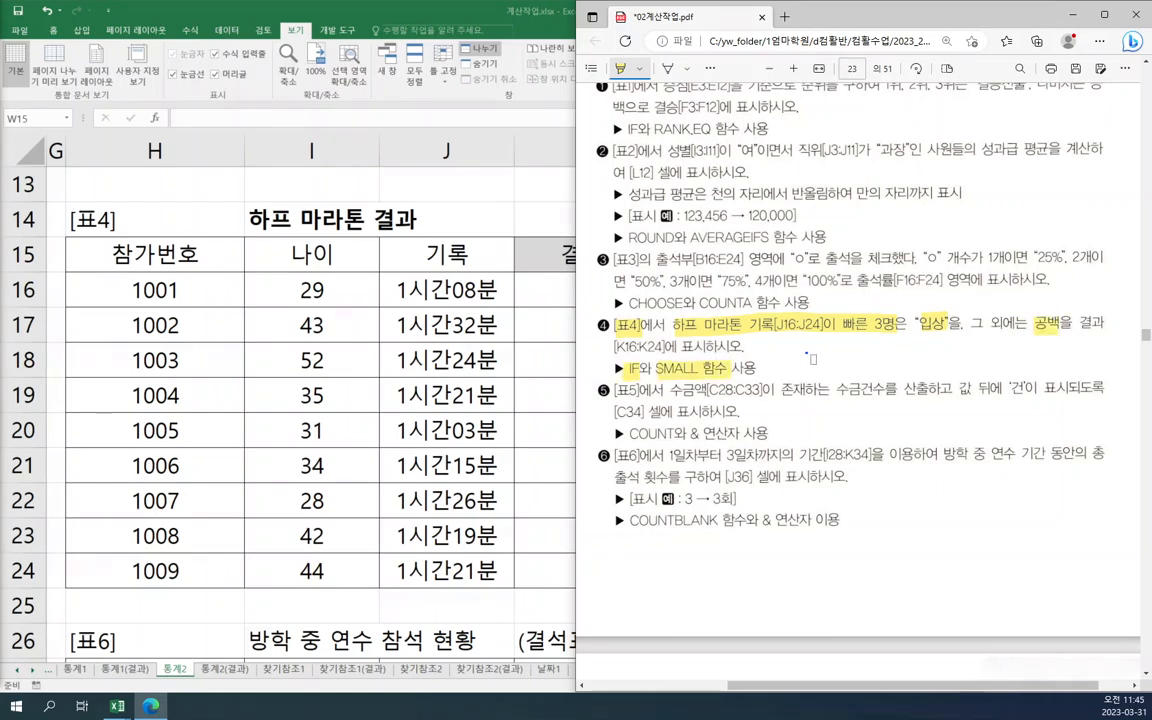
- Mark problem 4 in pen: underline the record condition, 입상, 공백 and SMALL, box 3명, and tick the two result words
click(668, 68)
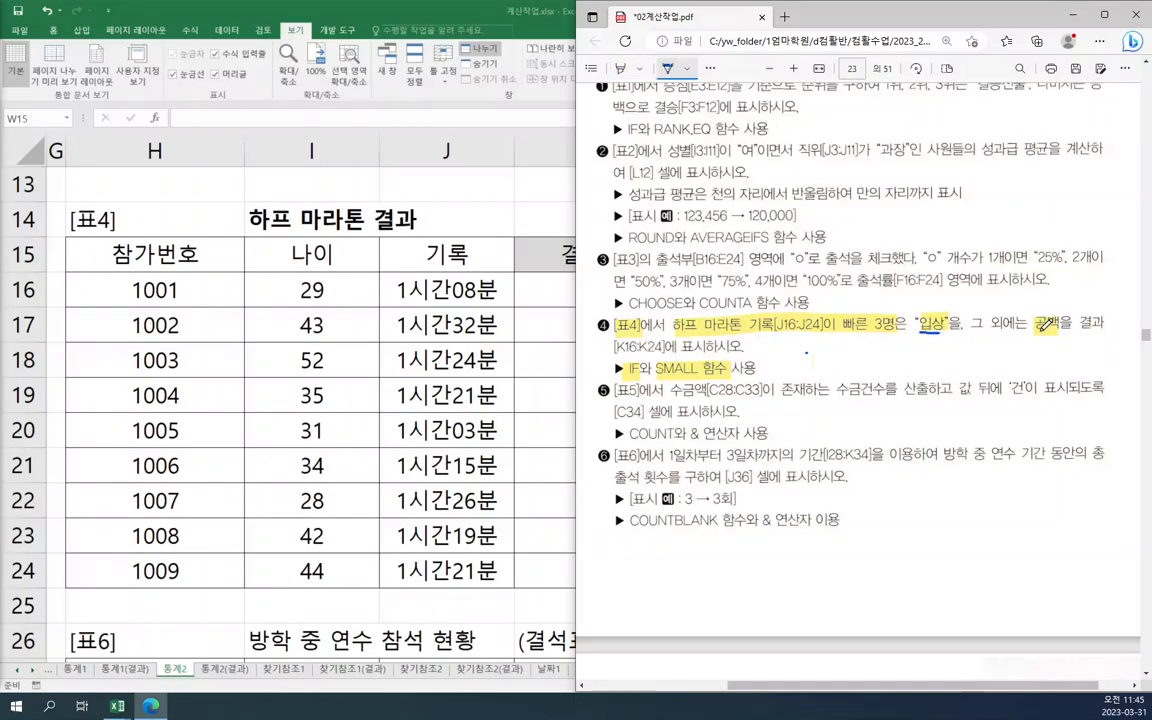
drag(918, 334, 957, 337)
drag(1040, 310, 1050, 306)
mouse_move(678, 328)
mouse_down()
mouse_move(894, 318)
mouse_move(872, 320)
mouse_move(888, 332)
mouse_up()
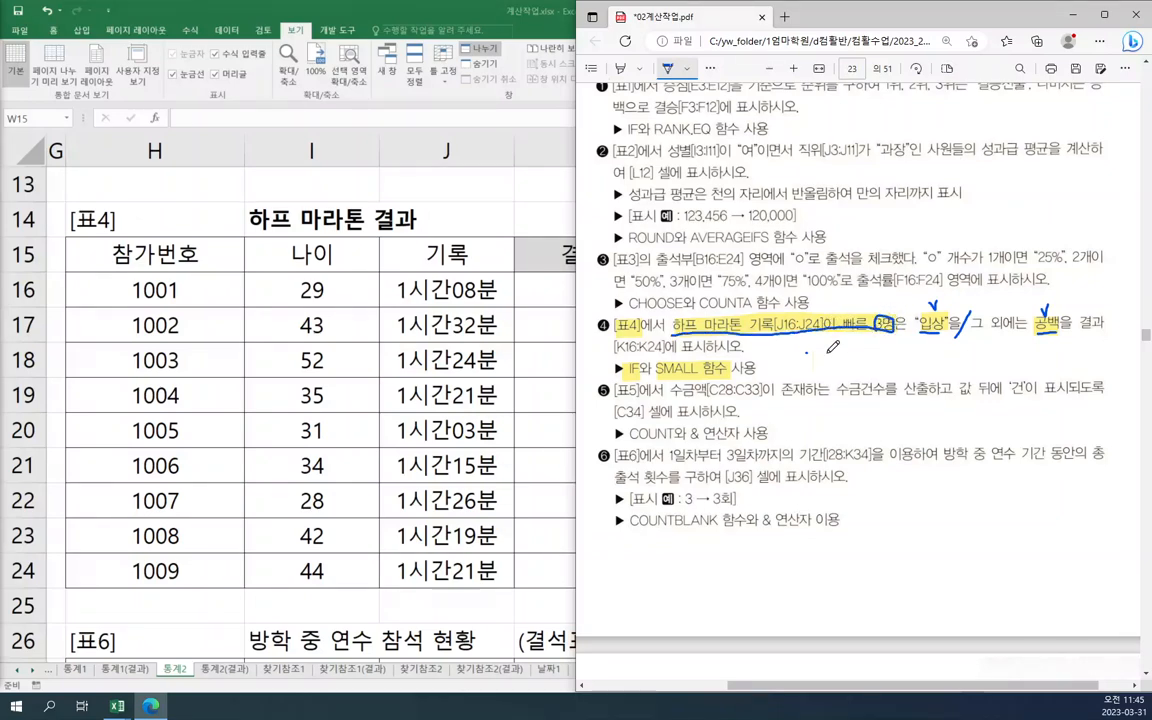
drag(657, 378, 730, 377)
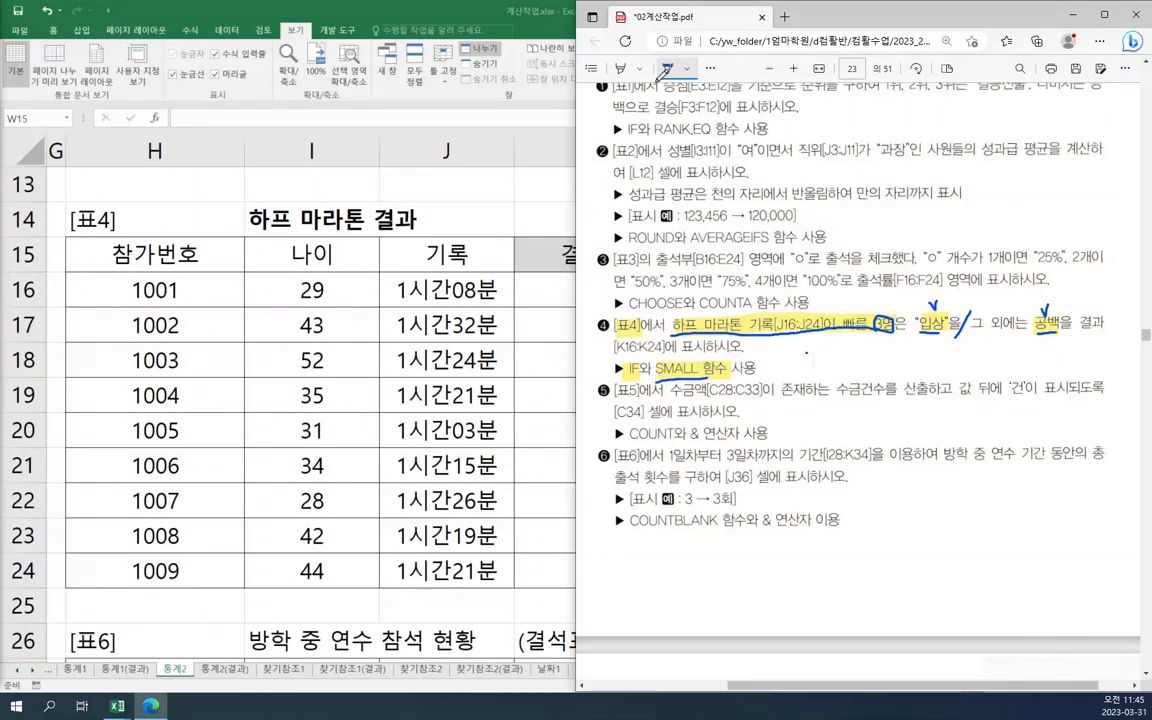
- Handwrite a circled <= beneath problem 4 in the PDF and move its window away from the workbook
click(618, 70)
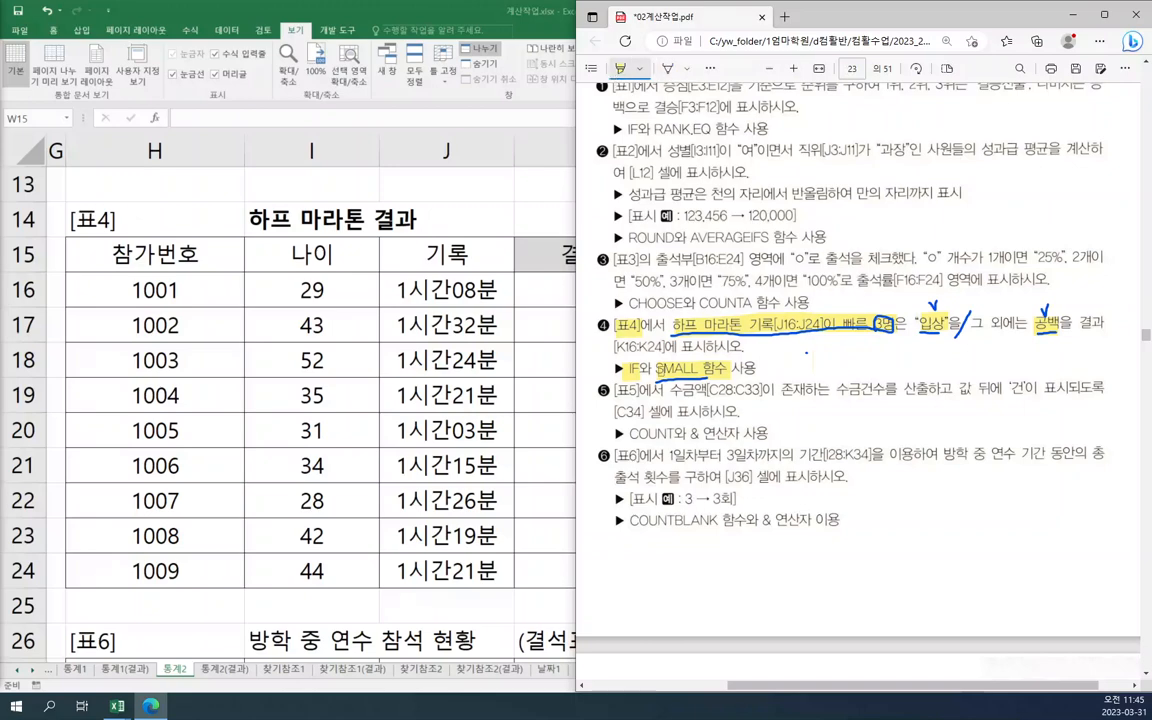
drag(661, 368, 683, 368)
click(668, 68)
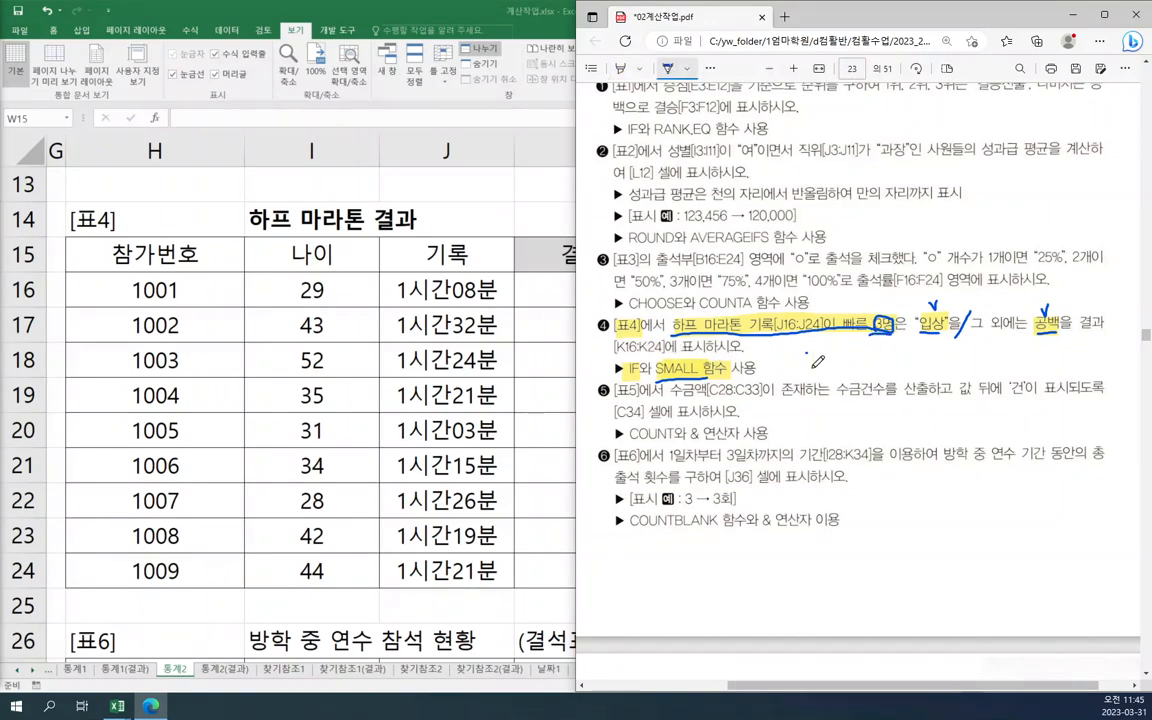
mouse_move(853, 355)
mouse_down()
mouse_move(855, 371)
mouse_move(875, 367)
mouse_up()
mouse_move(828, 369)
mouse_down()
mouse_move(893, 376)
mouse_move(836, 354)
mouse_up()
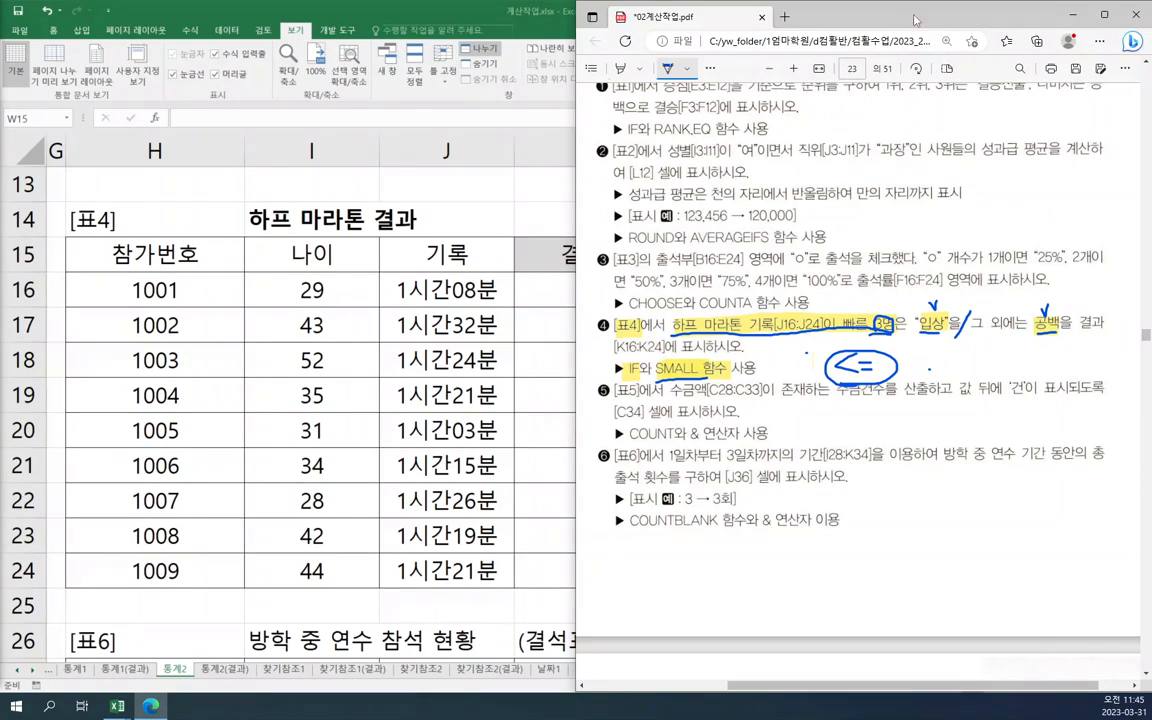
key(super+shift+Left)
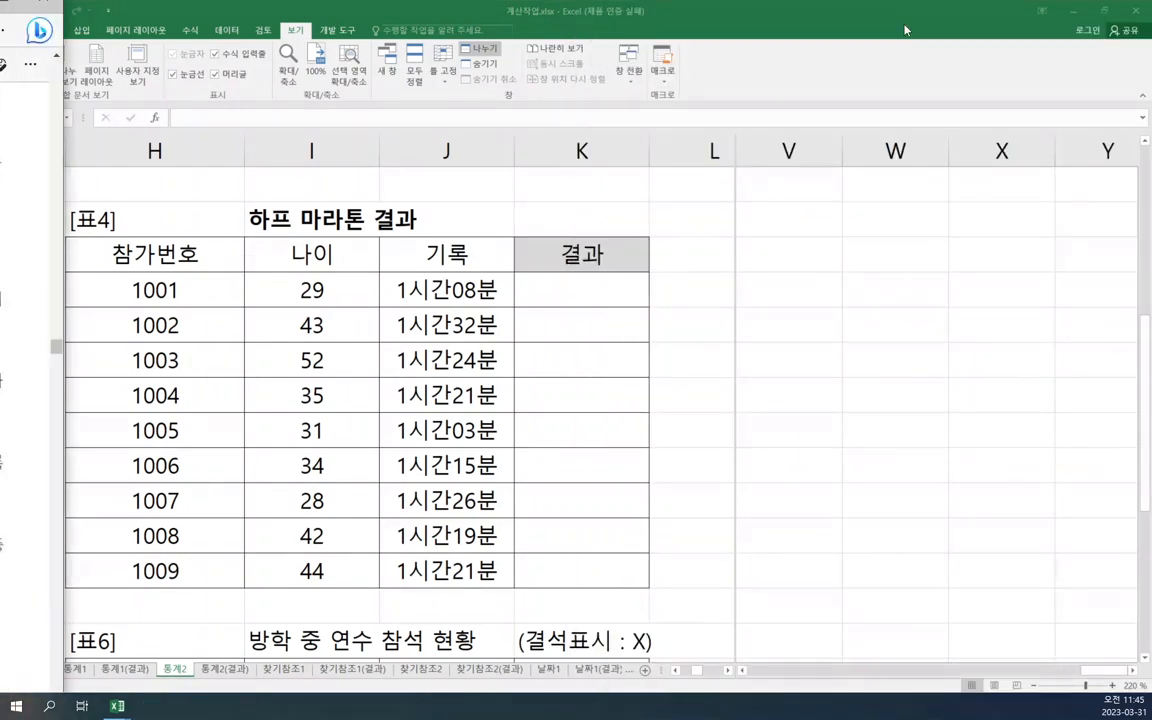
- In the Excel workbook, enter the helper notes 결과, 입상 and "" in X15:X17
click(920, 258)
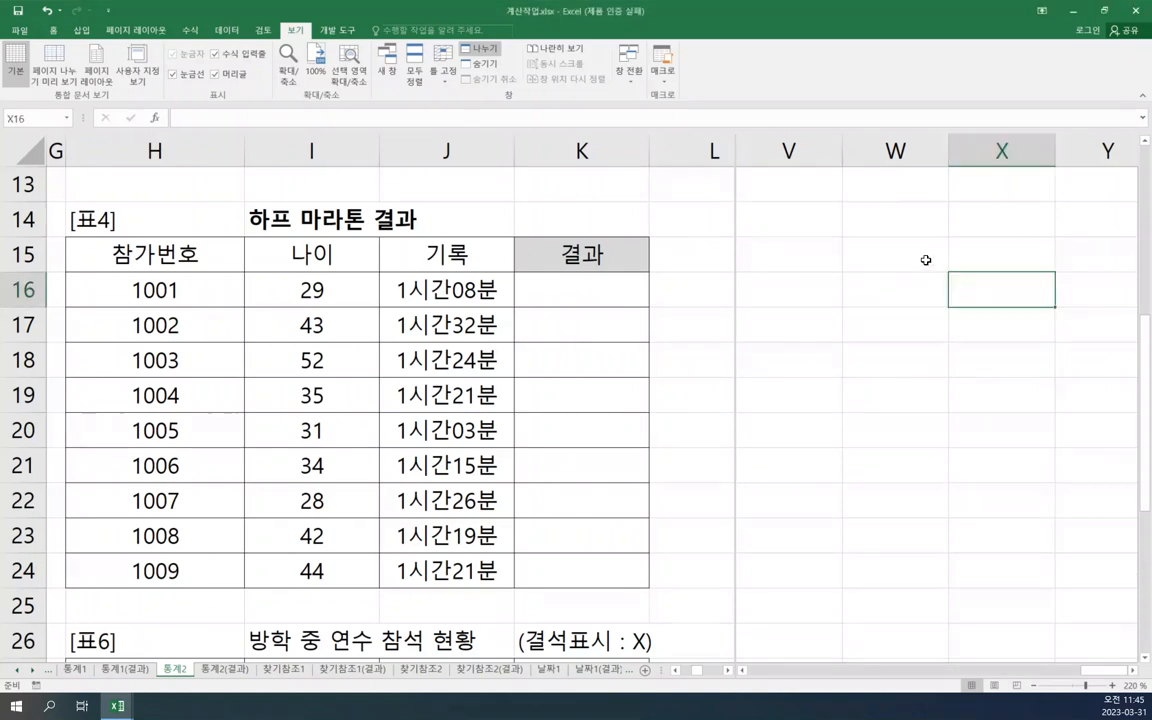
click(971, 270)
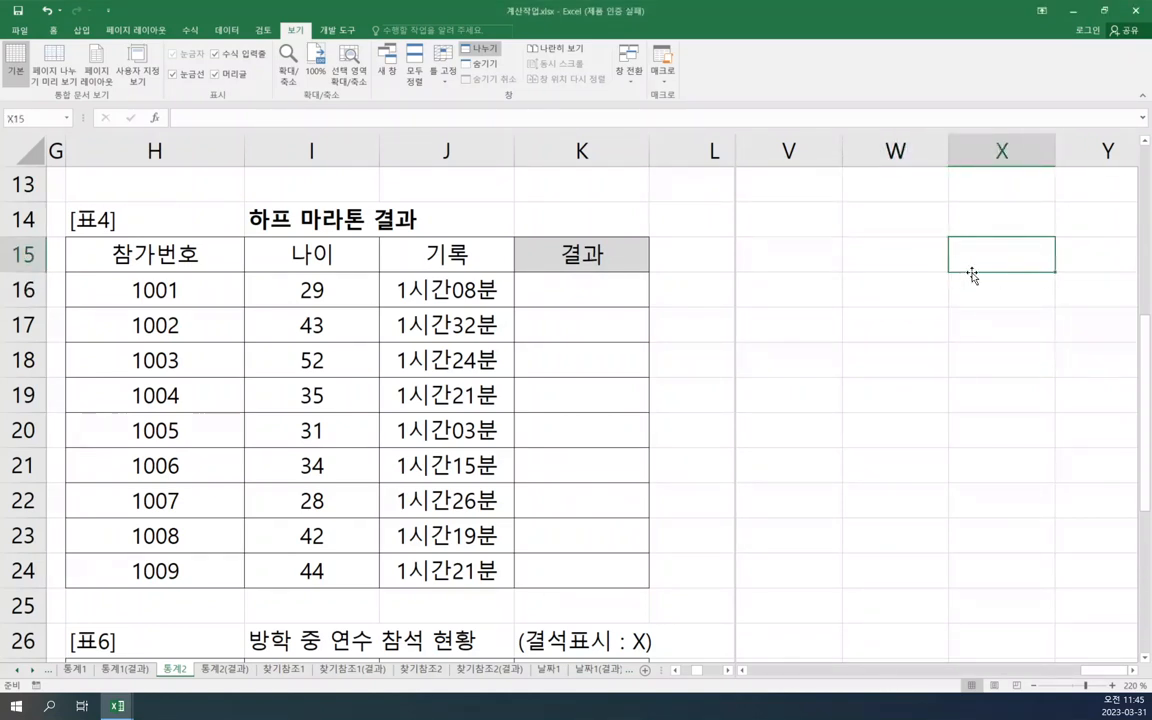
text(whrjs)
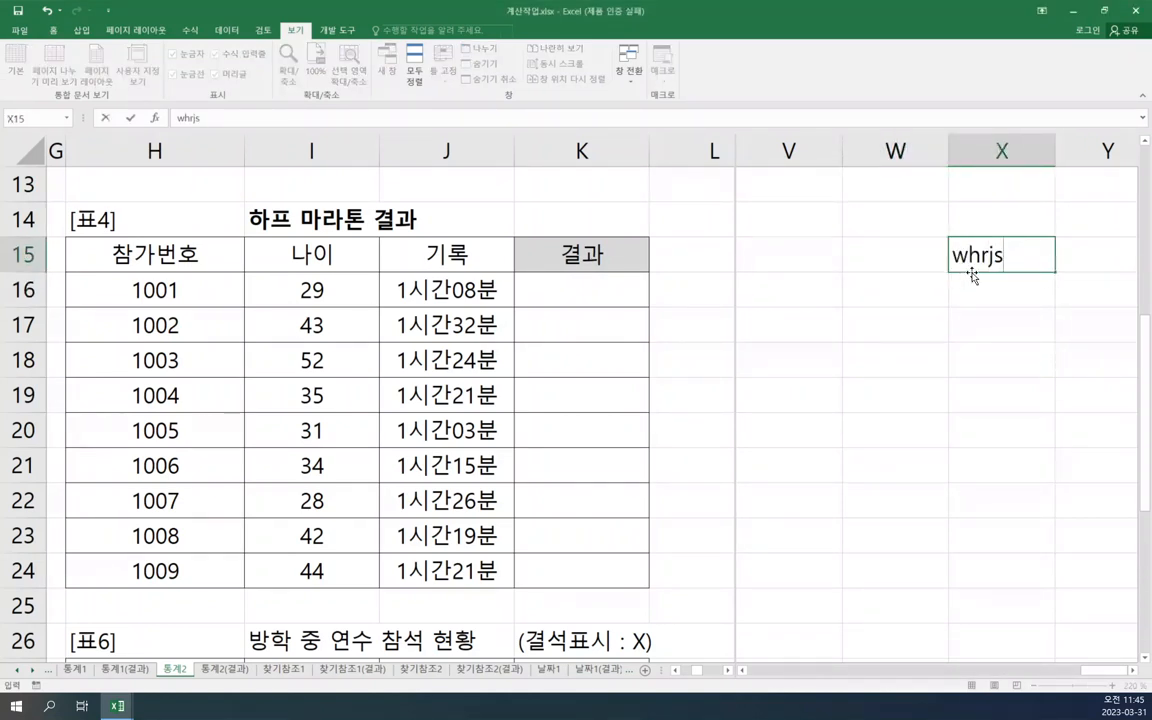
key(BackSpace)
key(BackSpace)
key(BackSpace)
key(BackSpace)
key(BackSpace)
text(결과)
key(Return)
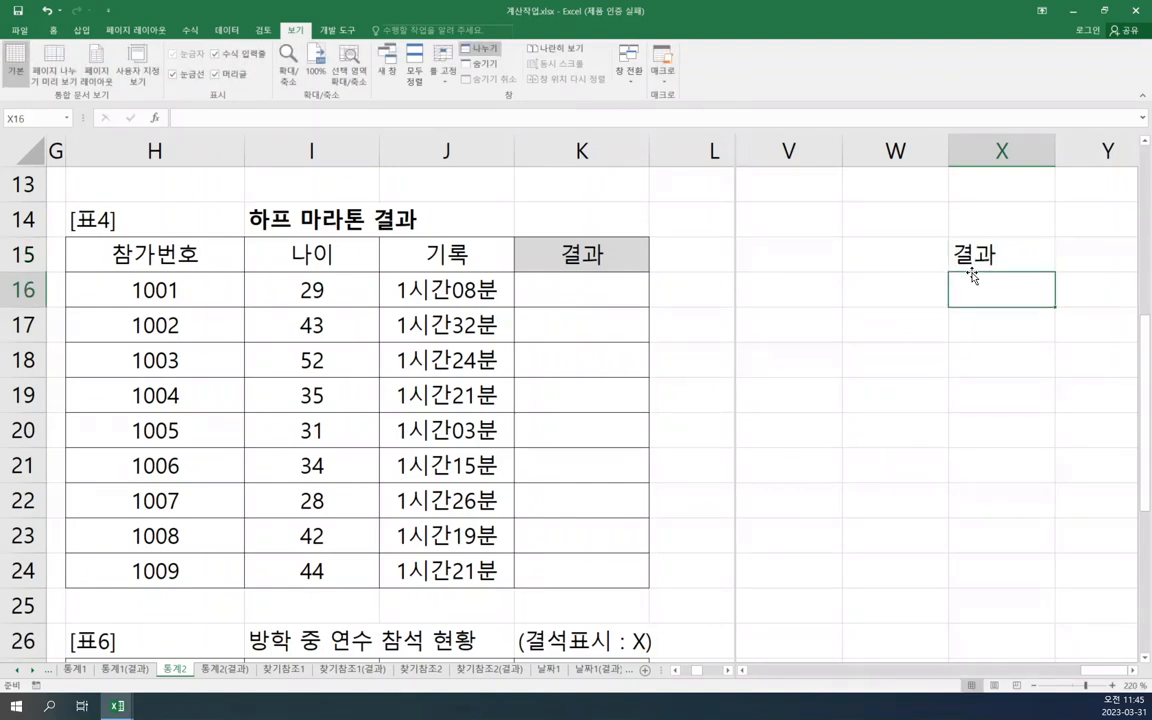
text(입상)
key(Return)
text("")
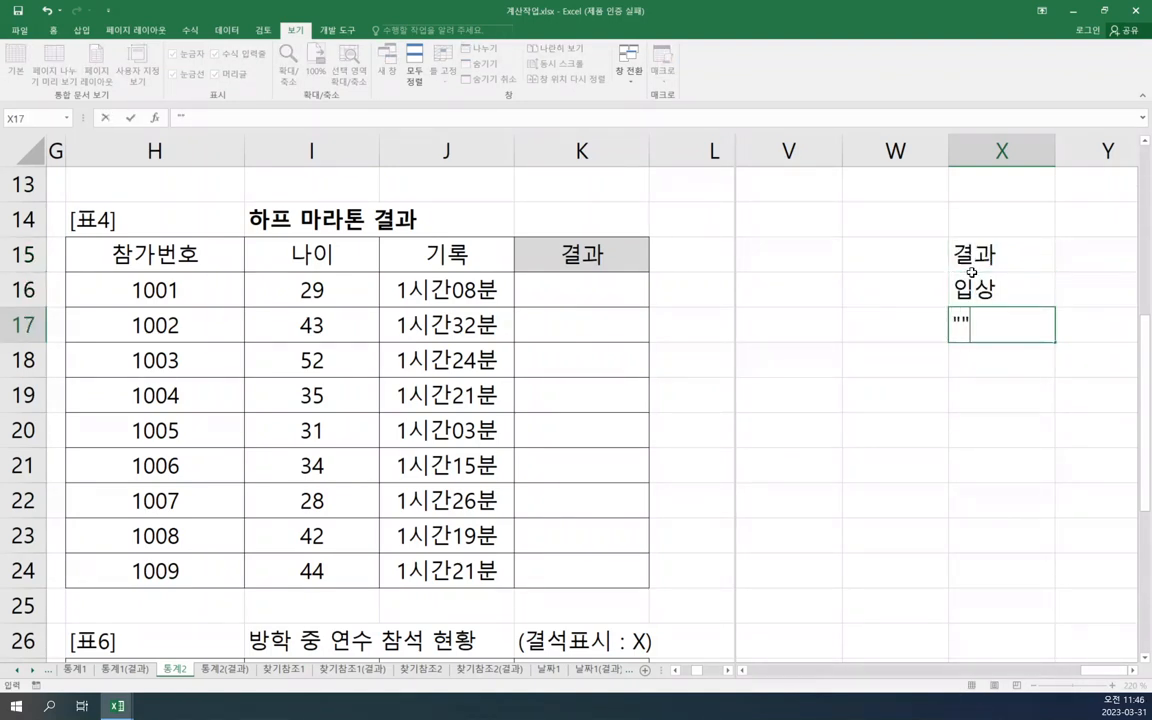
- Enter the helper heading 조건 in V15, two columns before the 결과 note
key(Up)
key(Up)
key(Left)
key(Left)
text(조건)
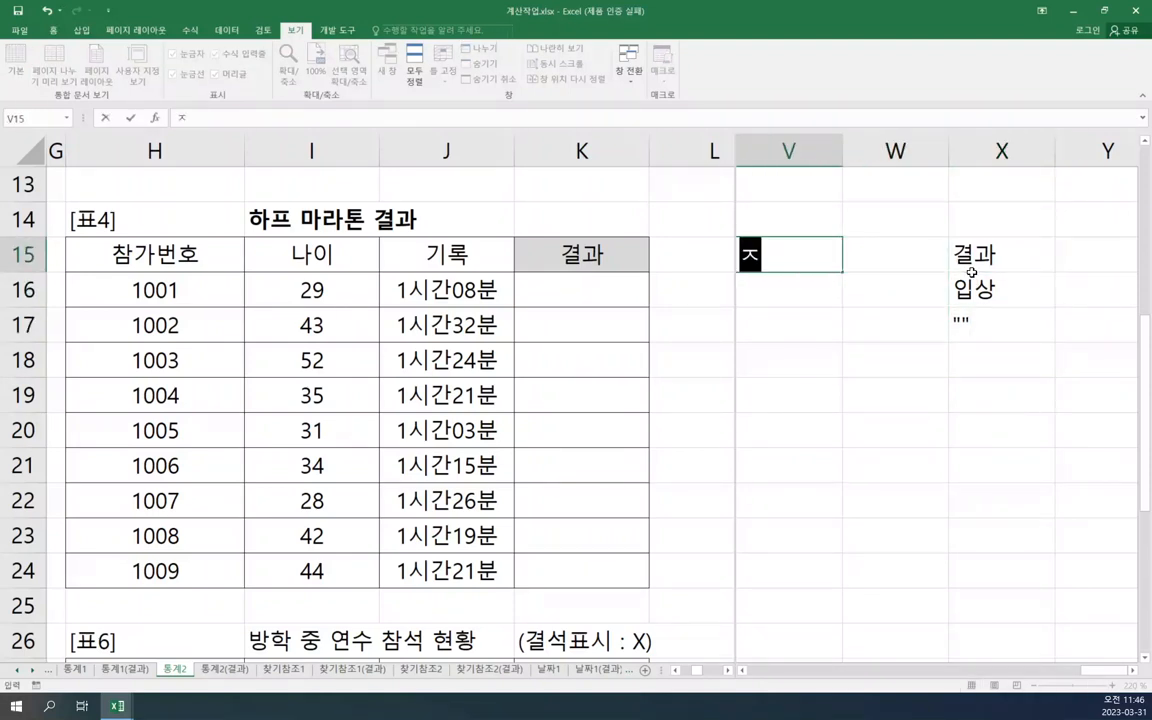
key(Return)
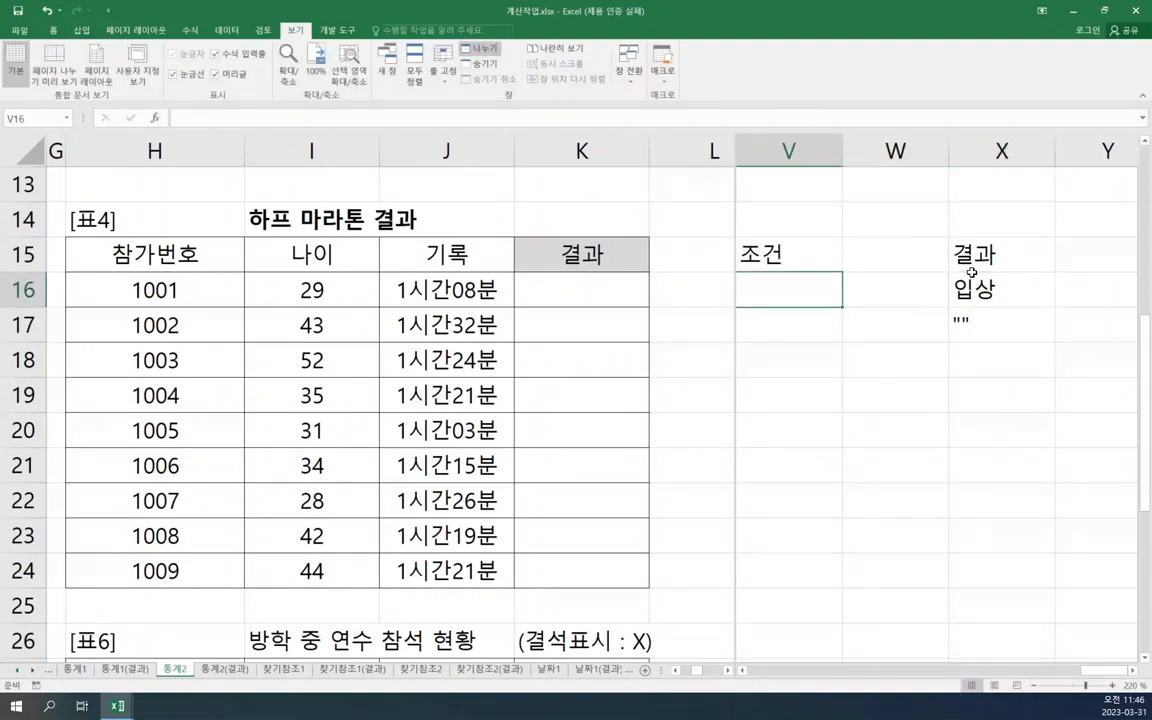
- Enter the condition note 내<=small(3) in V16, under the 조건 heading
text(ㄴ)
key(BackSpace)
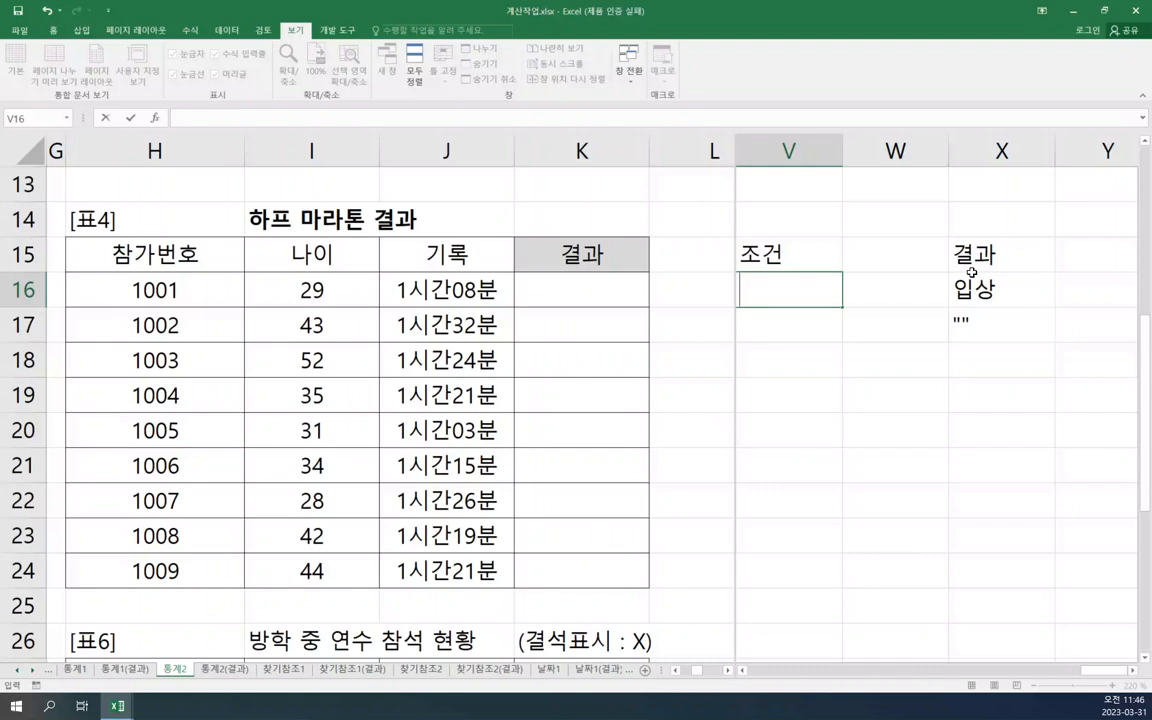
text(ㄴ)
key(BackSpace)
text(내)
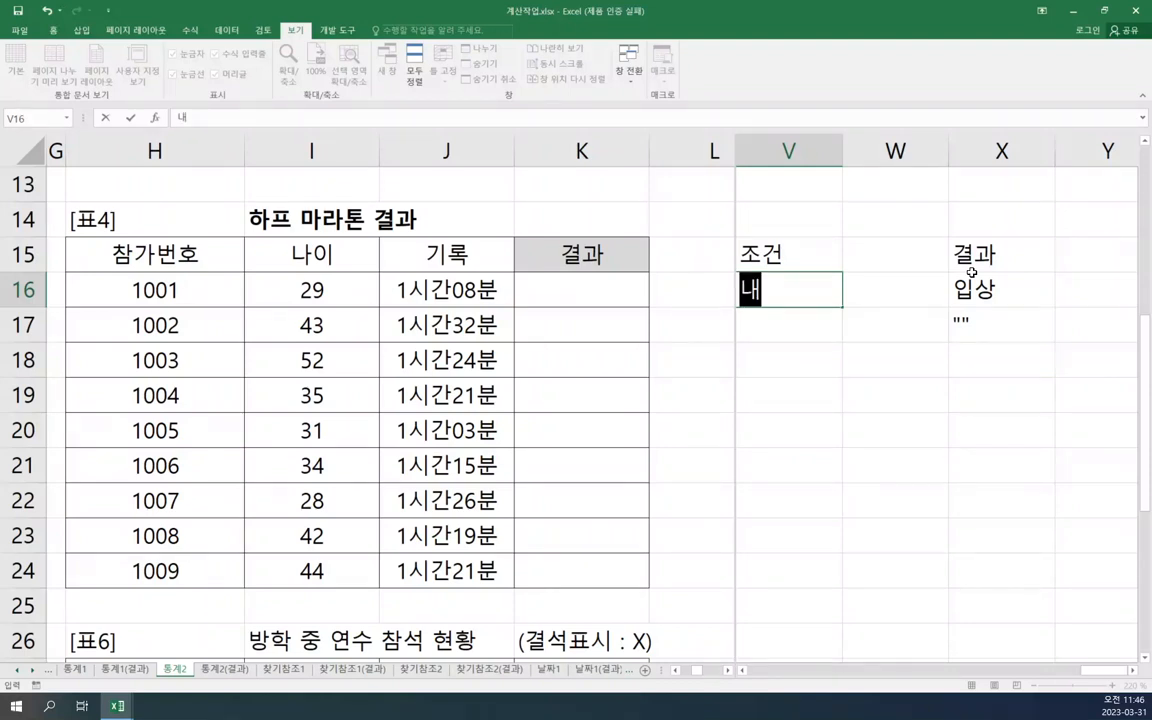
text(<)
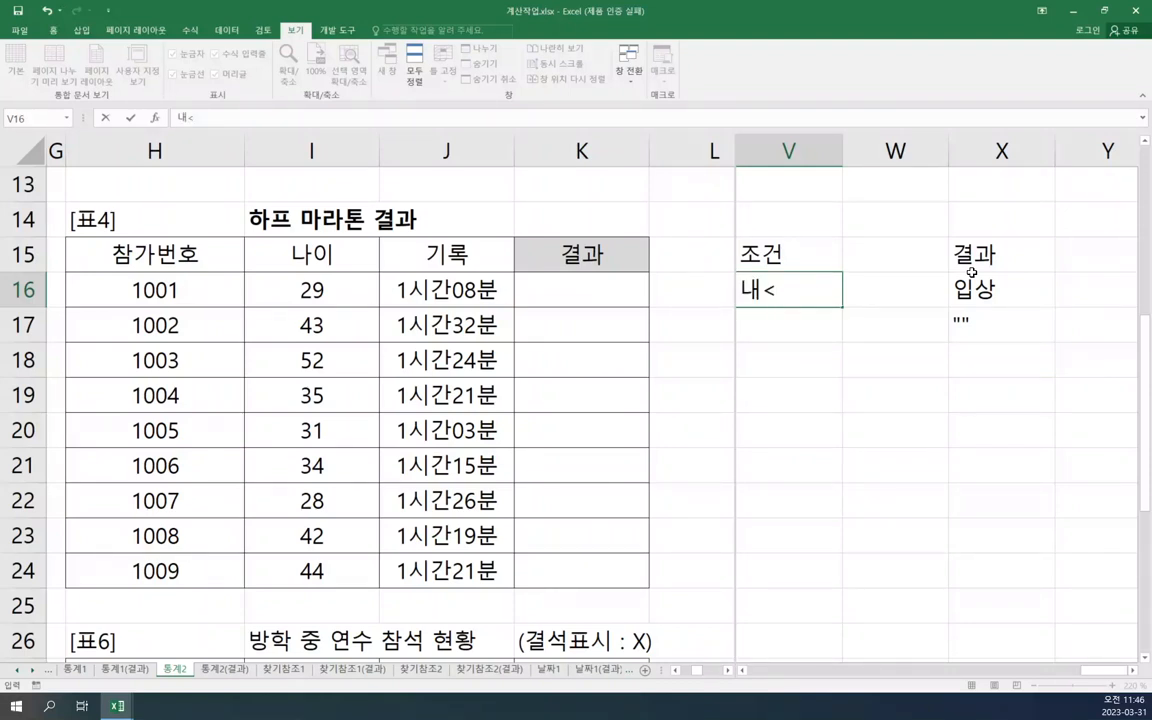
text(=ㄴ)
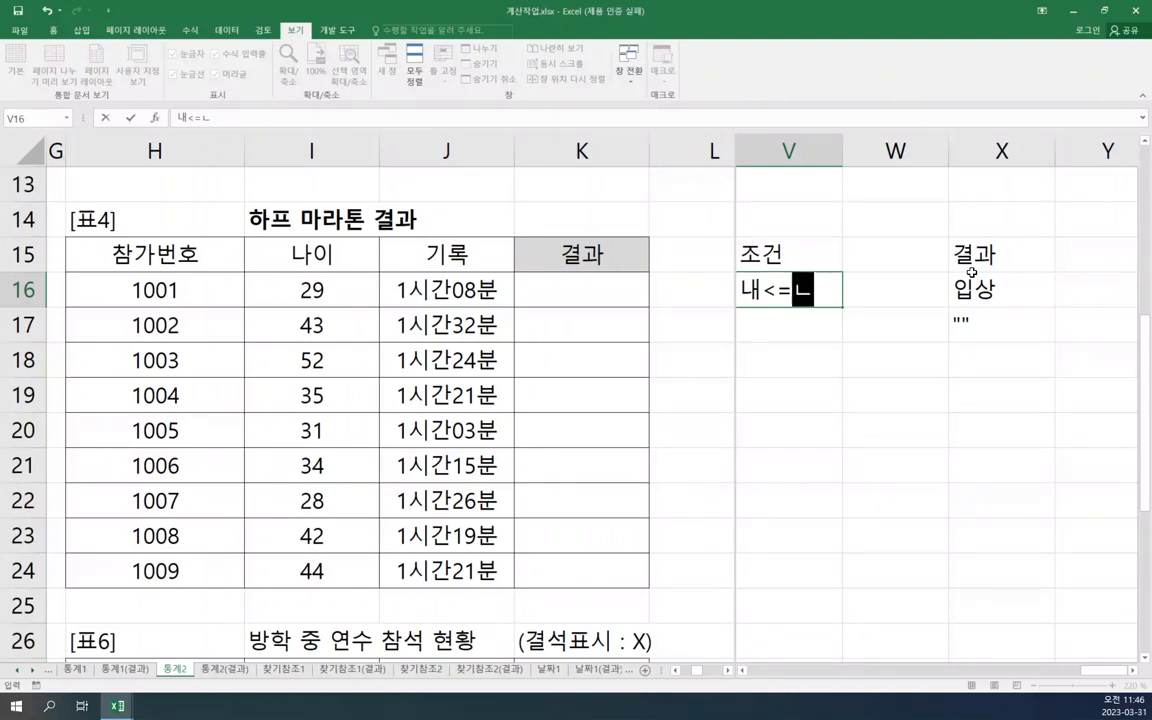
key(BackSpace)
text(small)
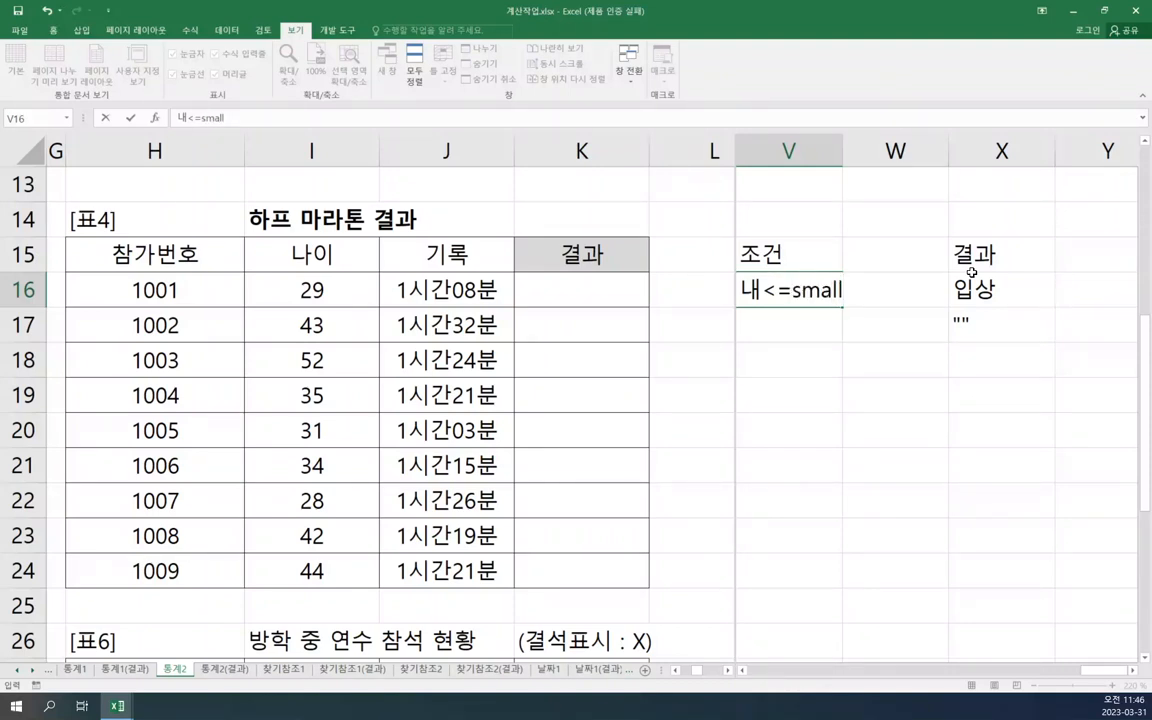
text((3))
key(Return)
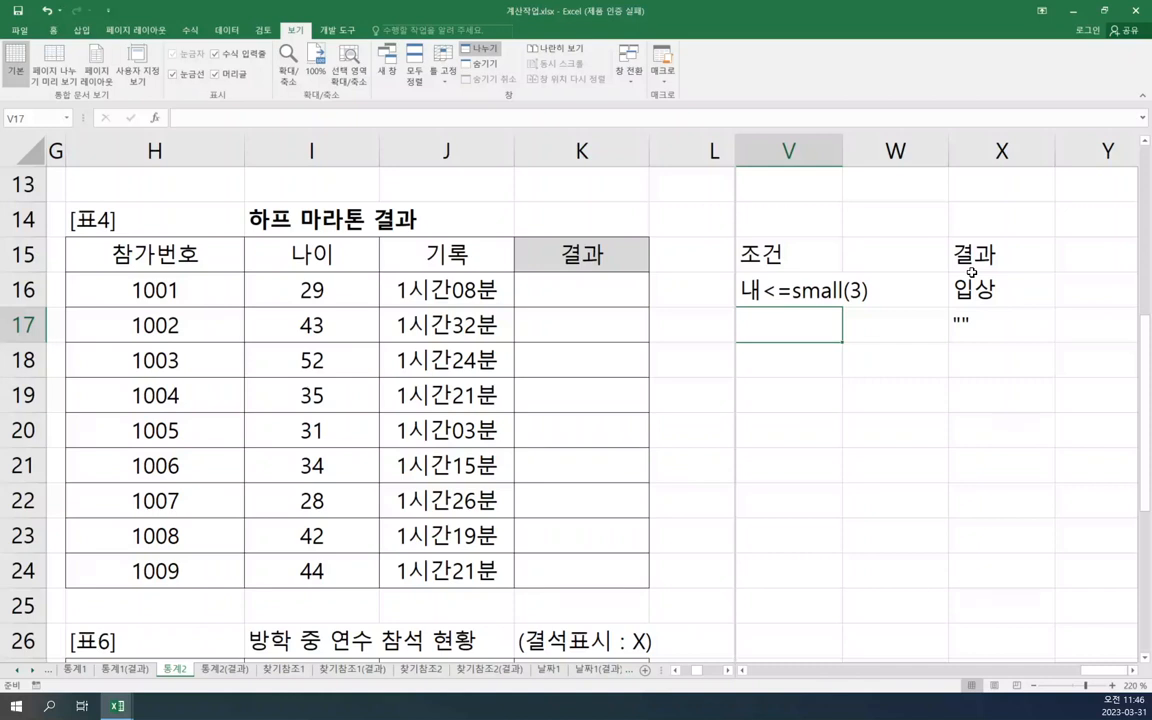
click(962, 399)
click(1028, 313)
click(998, 283)
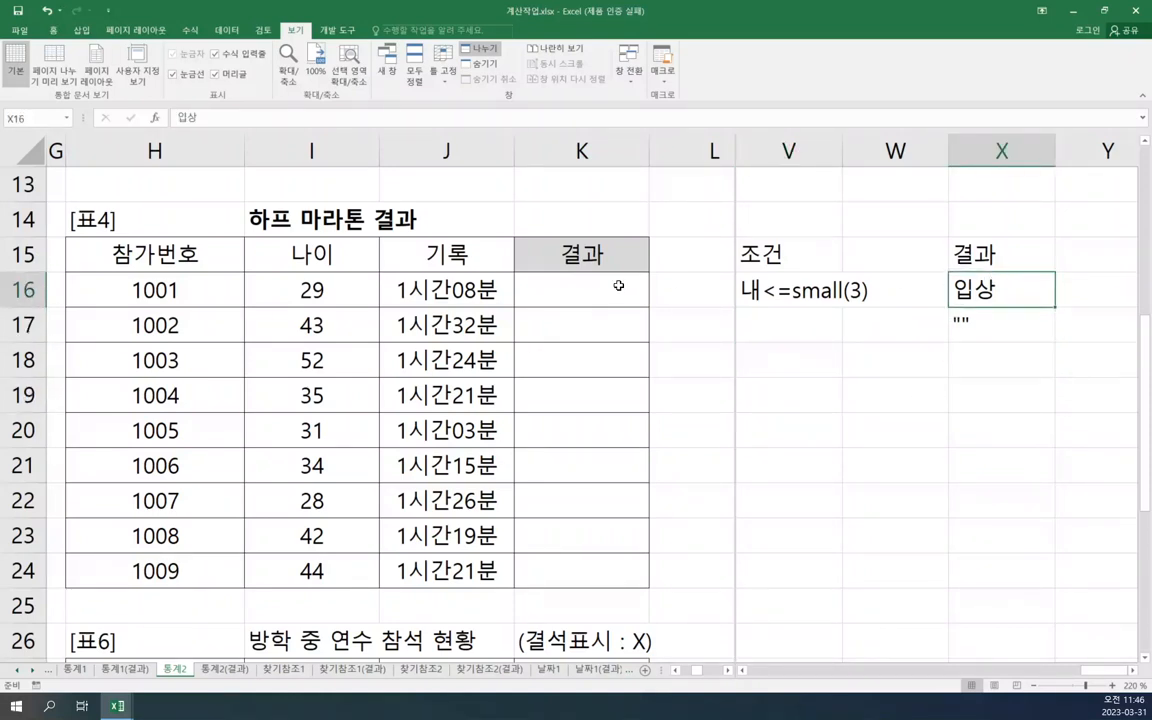
- In K16, build =SMALL($J$16:$J$24,3) with the absolute record range as the array and 3 as K
click(619, 286)
text(=)
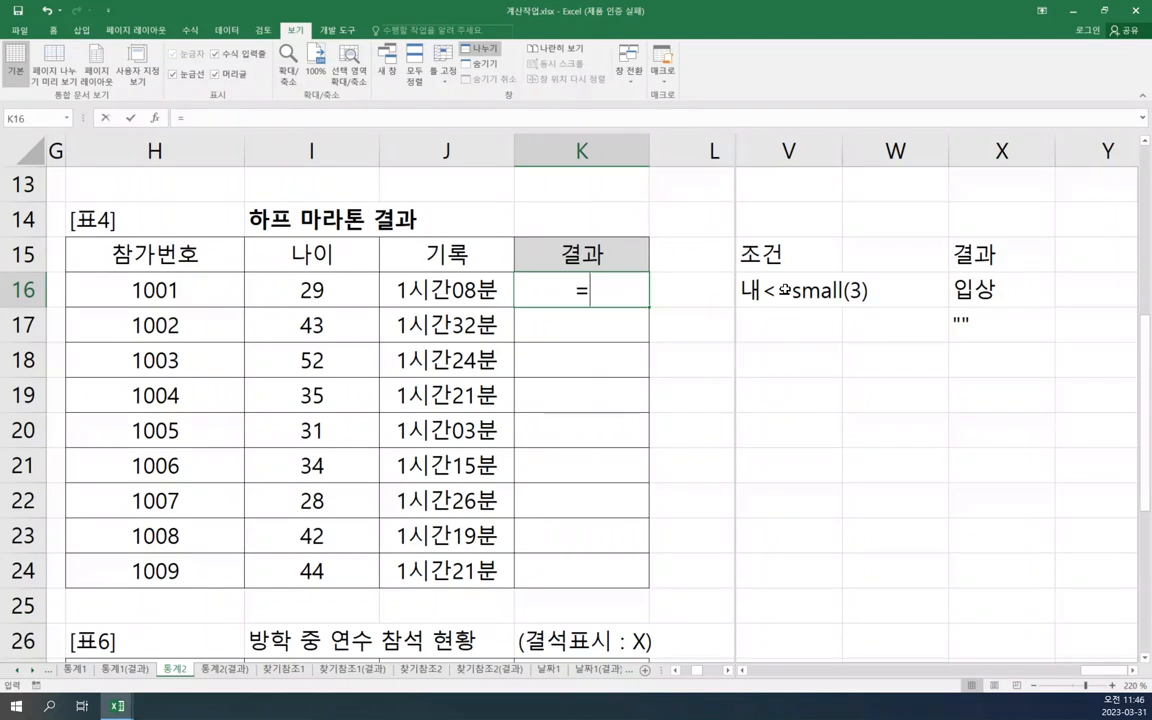
text(sma)
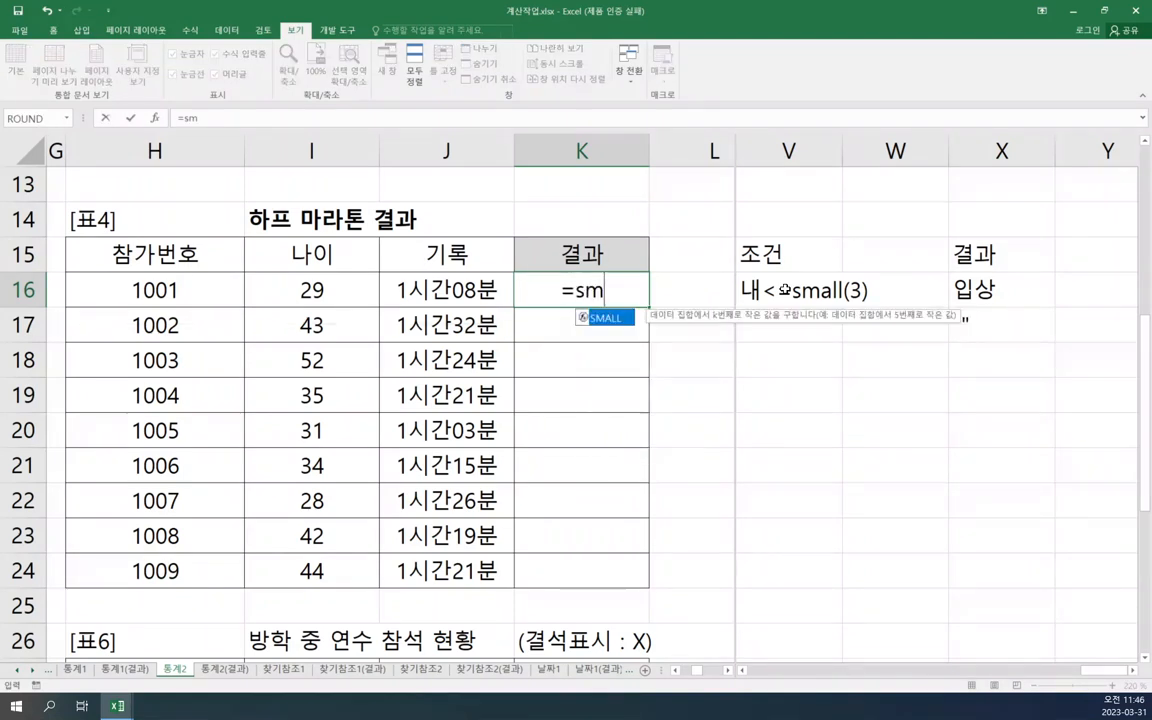
double_click(617, 321)
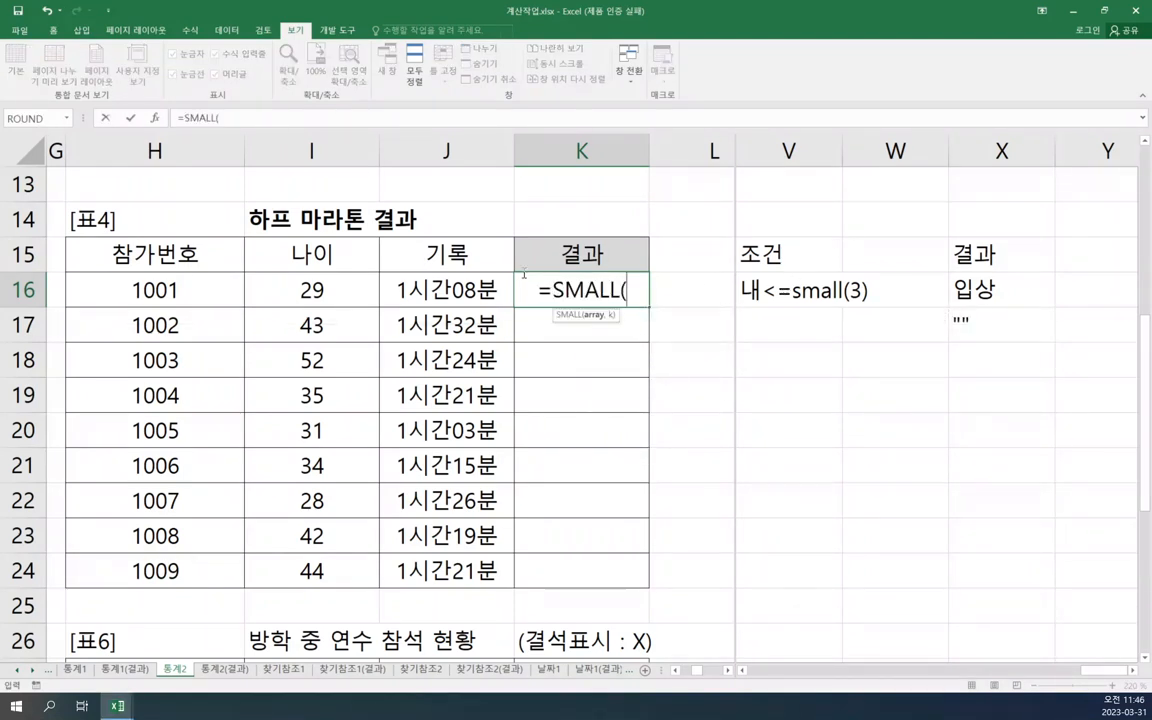
click(156, 118)
drag(600, 355, 702, 330)
drag(445, 288, 445, 566)
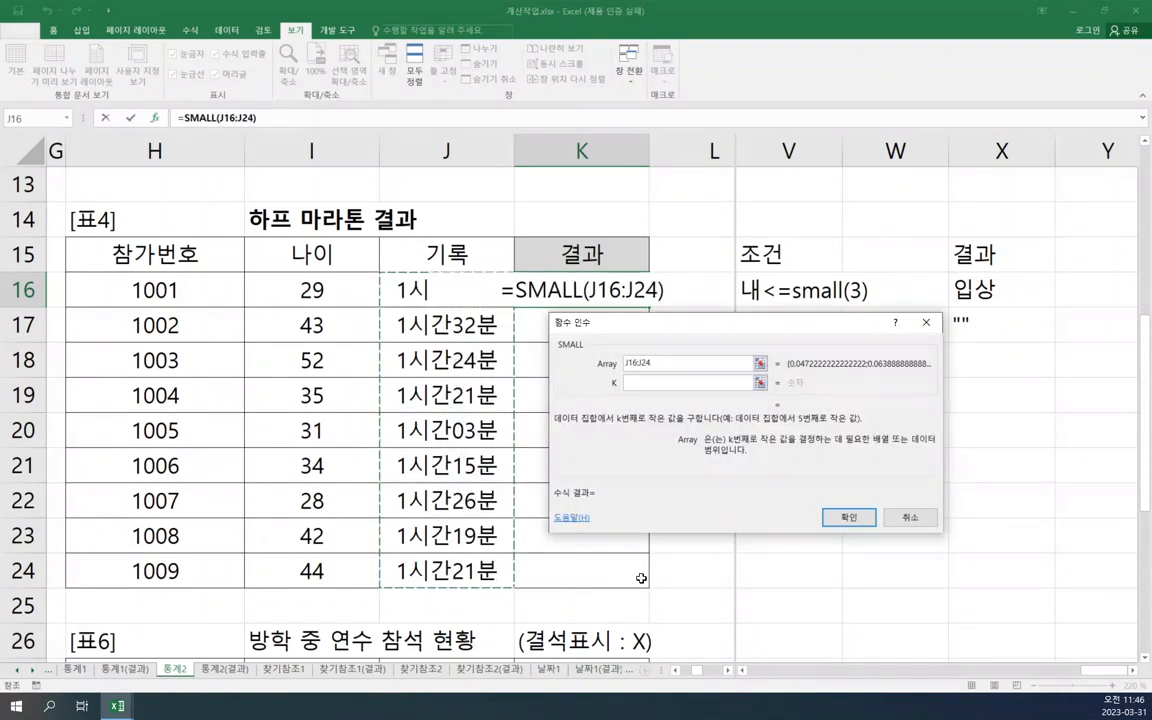
key(F4)
click(711, 381)
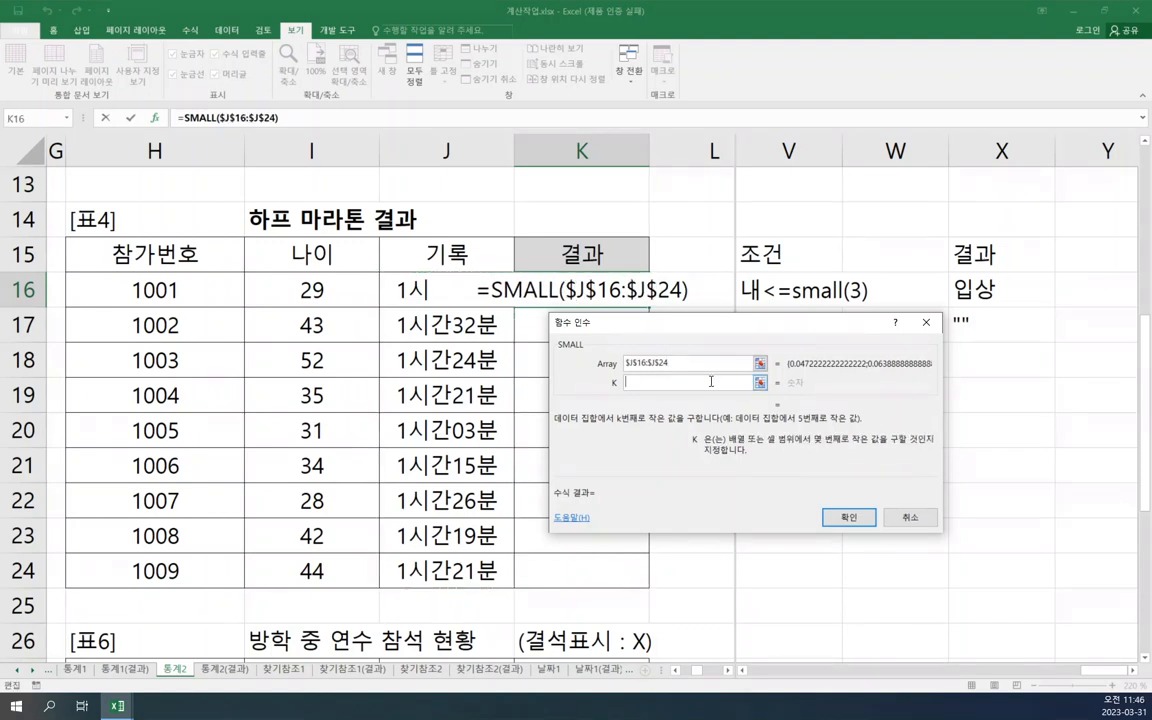
text(3)
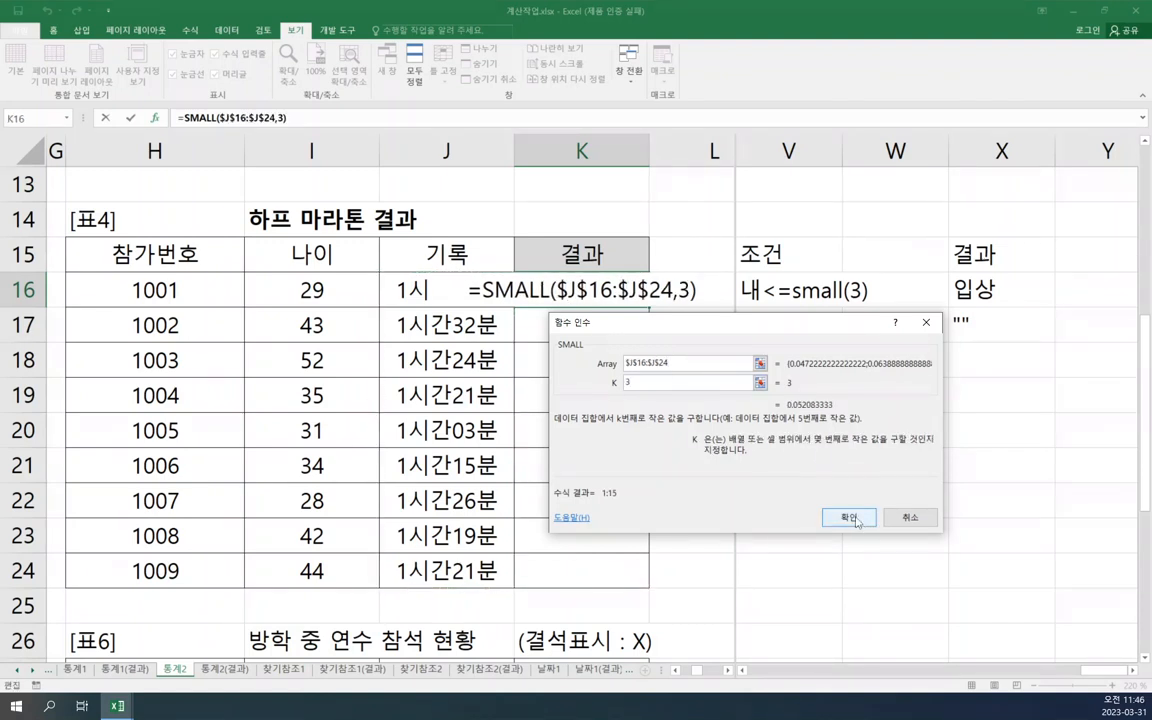
click(849, 518)
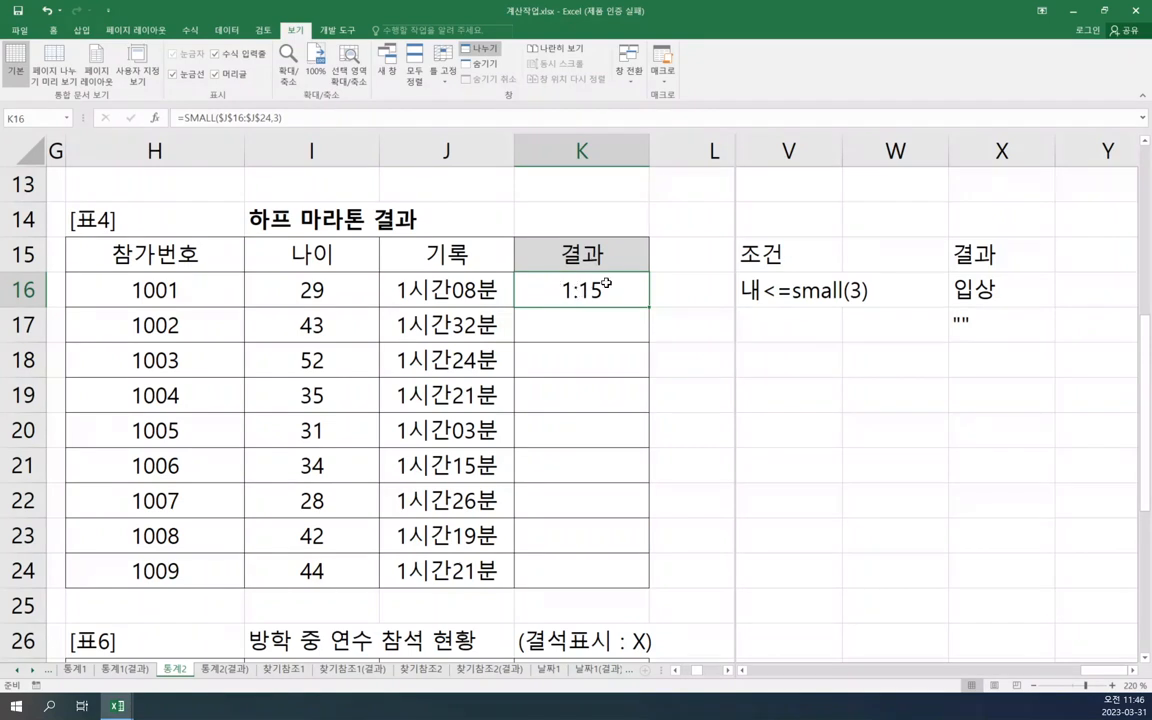
- Extend the K16 formula into the comparison =J16<=SMALL($J$16:$J$24,3), keeping the cell selected
click(182, 118)
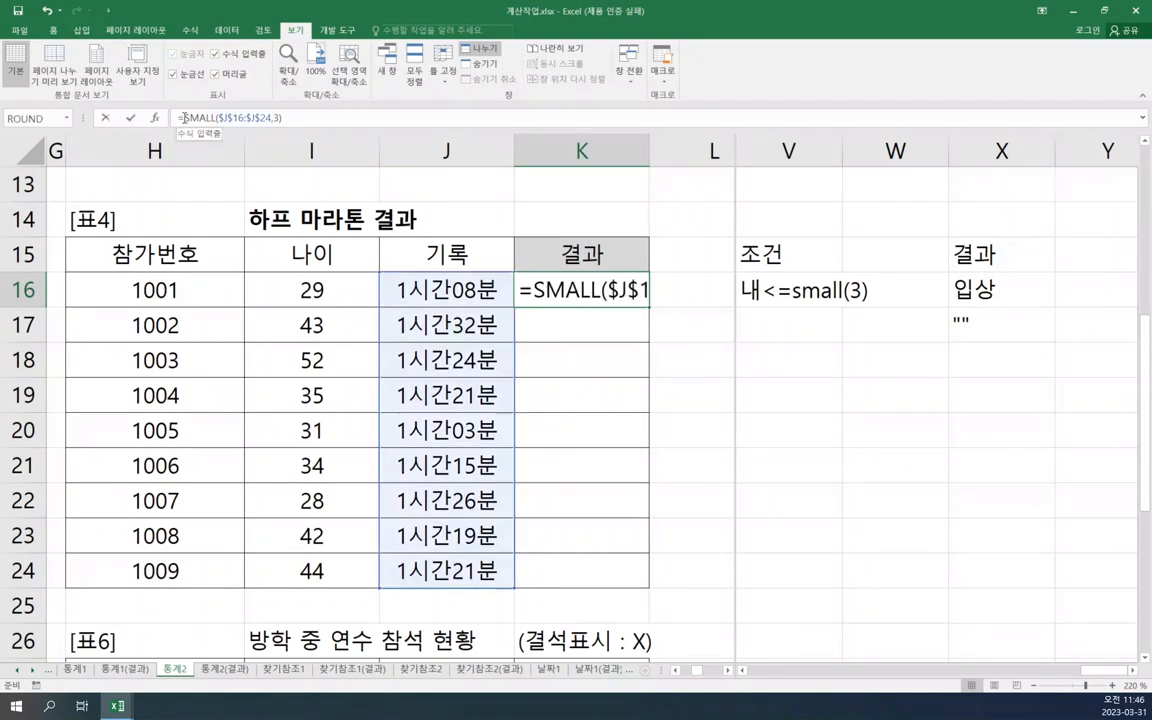
click(428, 290)
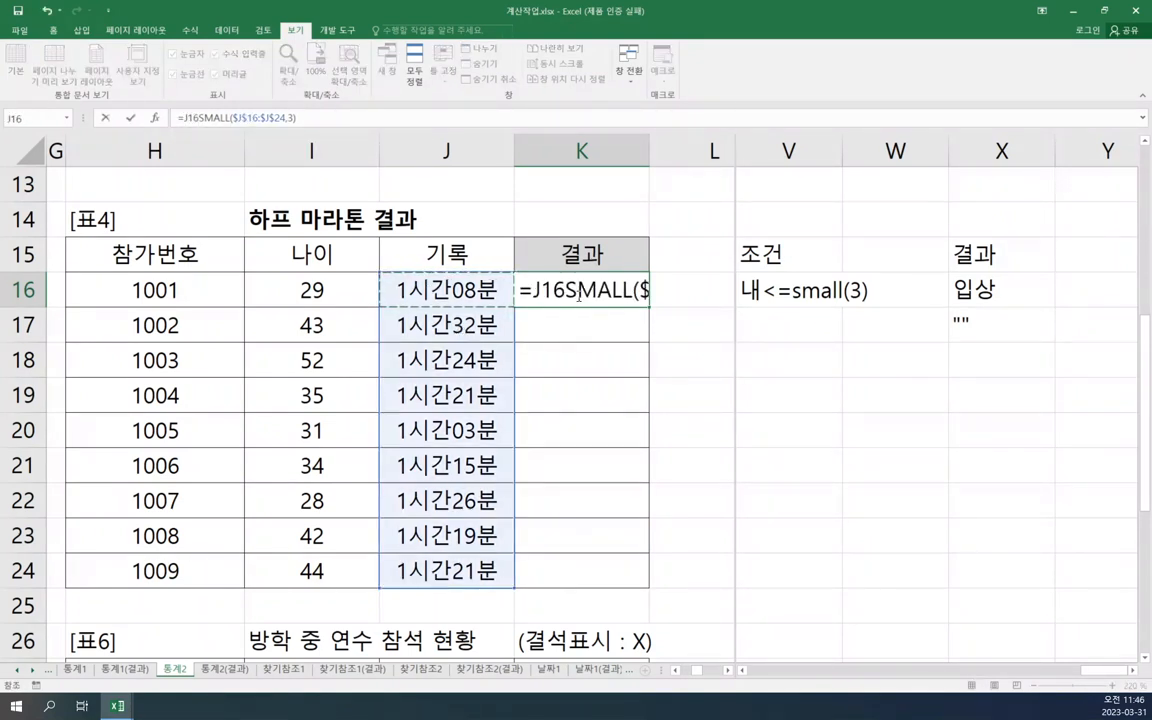
text(<=)
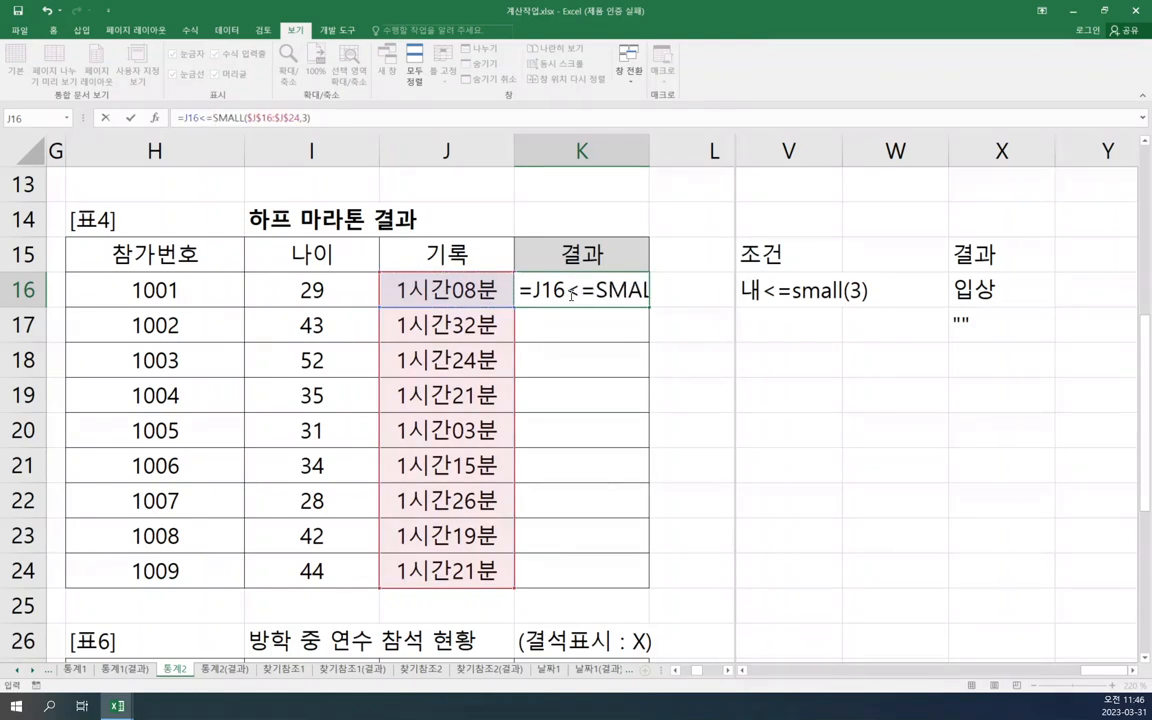
key(ctrl+Return)
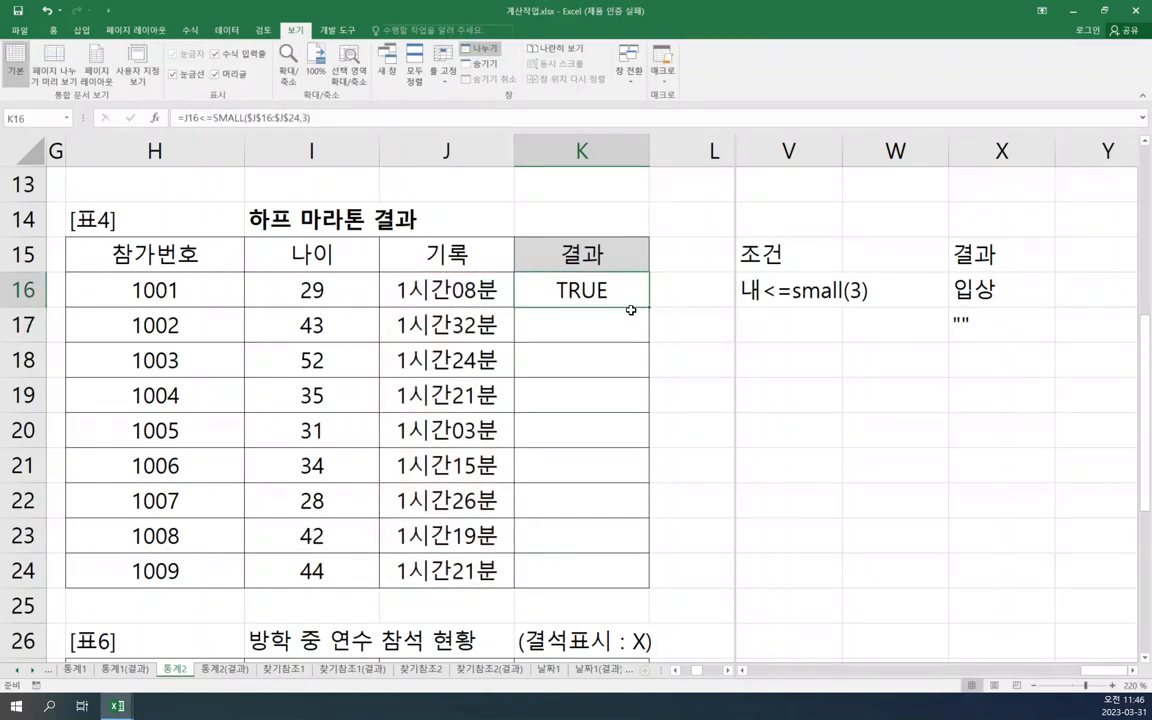
- Fill the K16 comparison down to K24 and check the results for participants 1001, 1005 and 1006
double_click(649, 308)
click(602, 290)
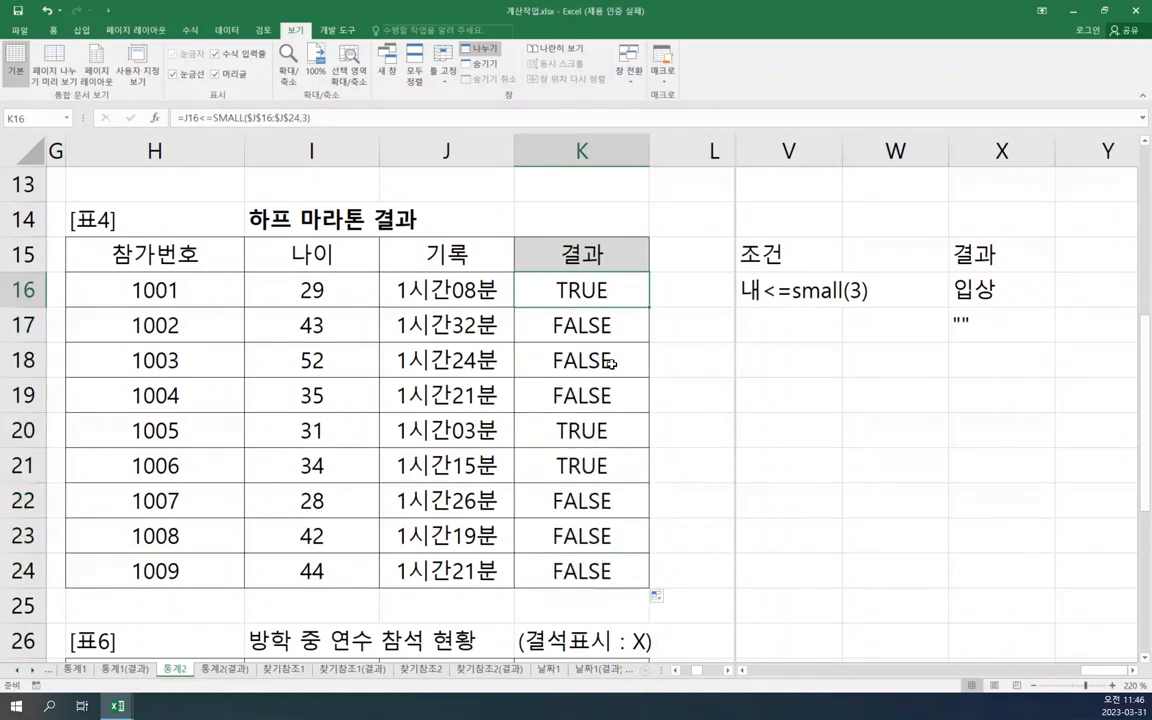
click(610, 433)
click(607, 458)
click(604, 430)
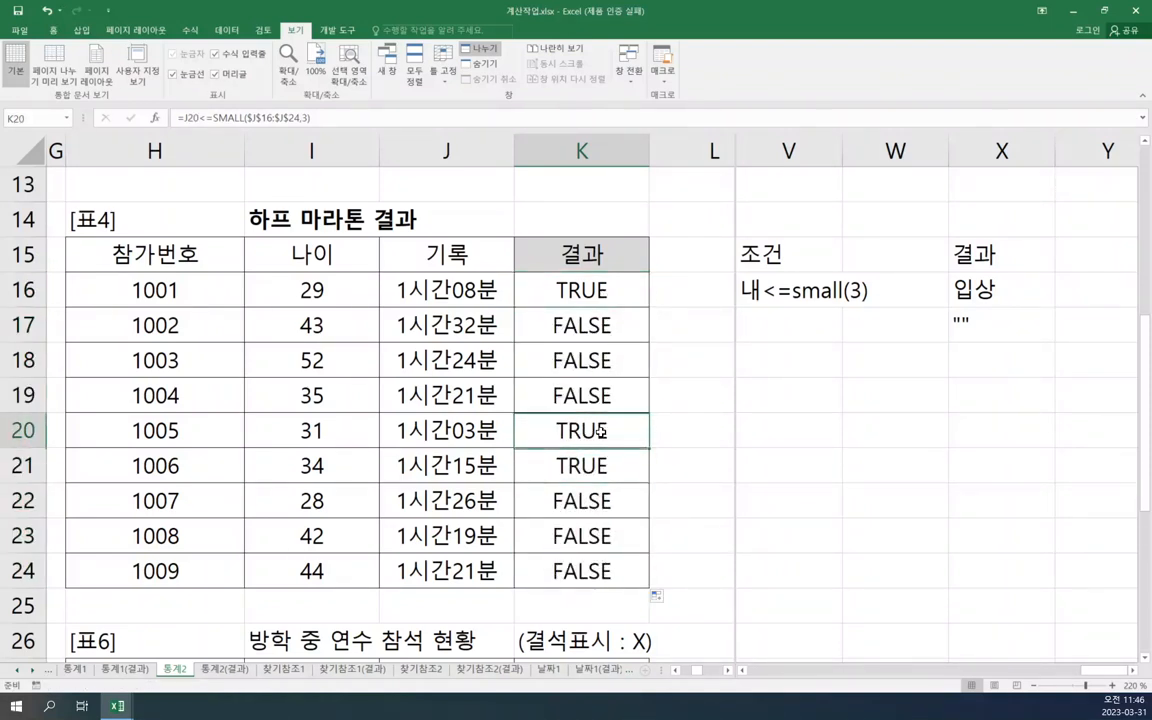
click(604, 465)
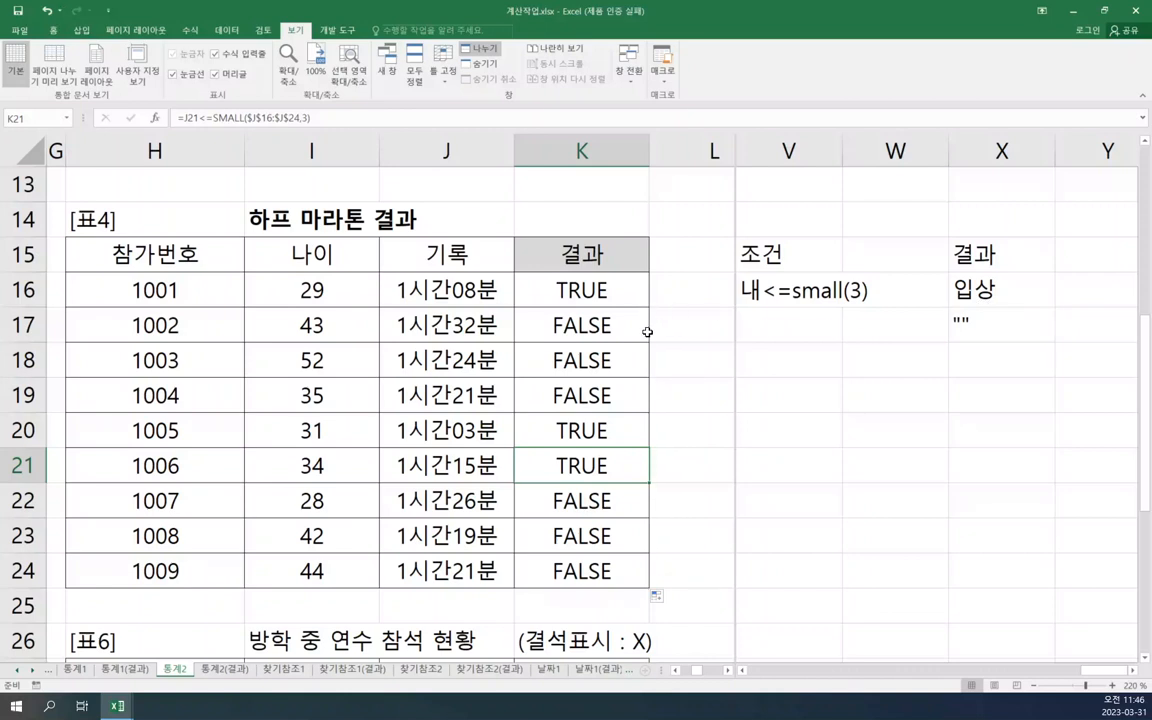
click(587, 298)
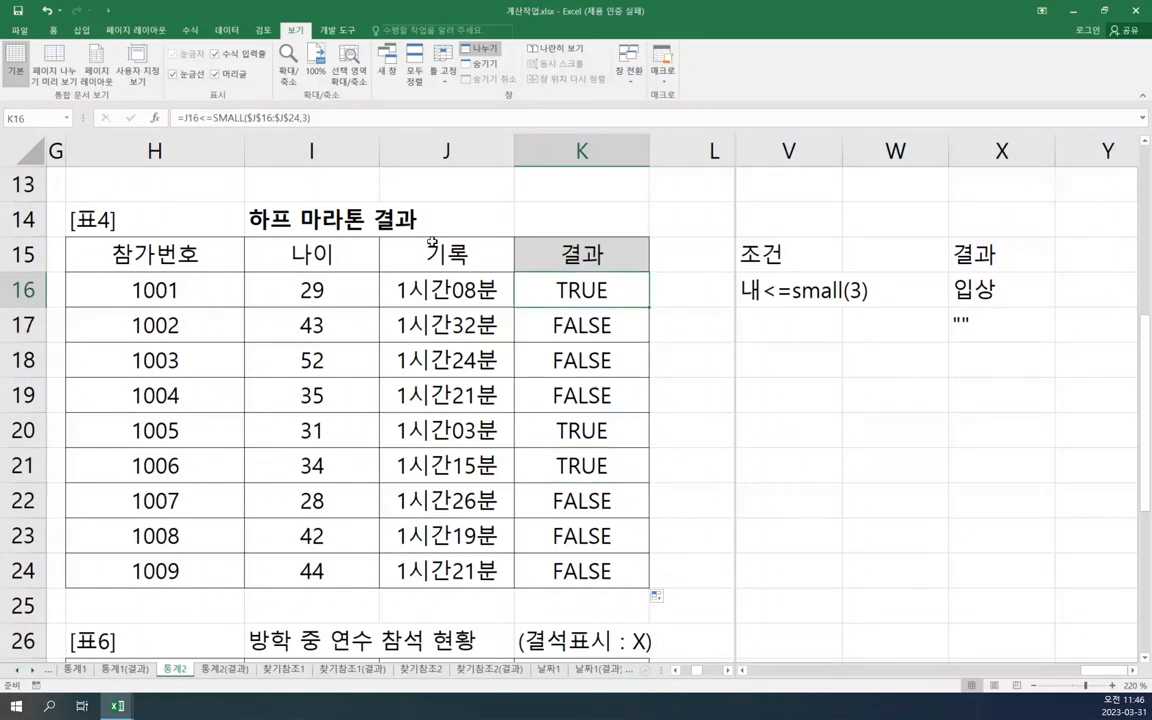
- Clear the filled comparison results from K17:K24, leaving only the K16 formula
drag(568, 325, 586, 566)
key(Delete)
click(631, 302)
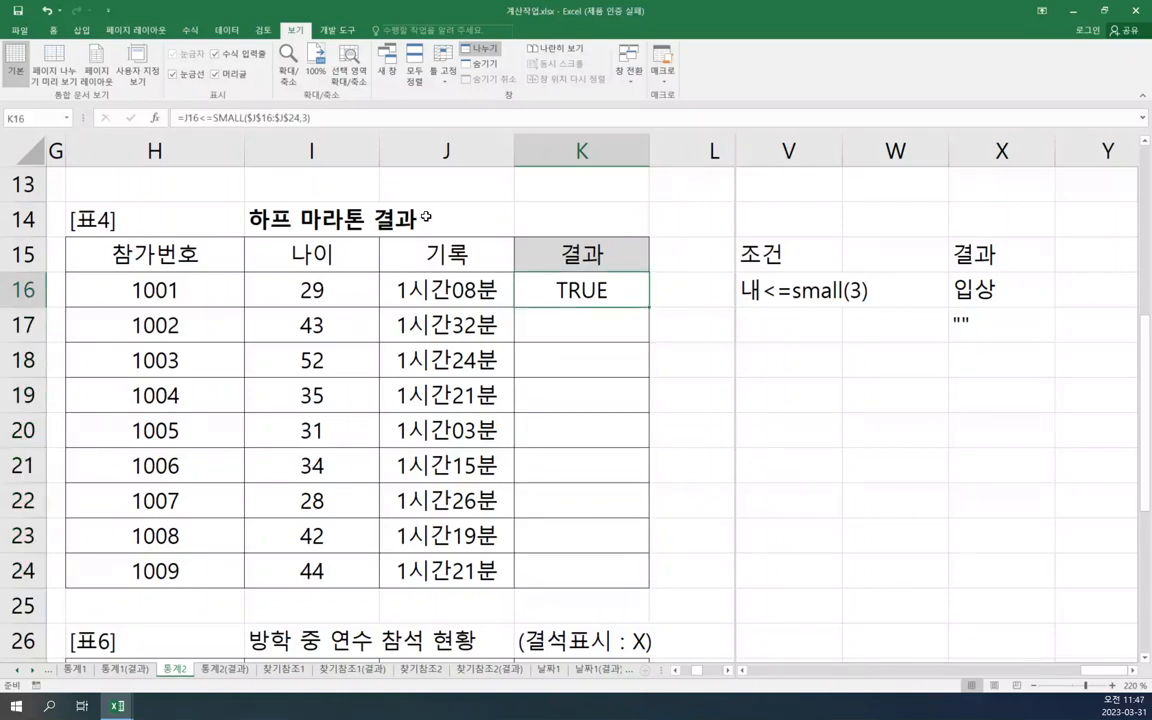
- Replace K16's formula with an IF function that uses the copied J16<=SMALL($J$16:$J$24,3) as its logical test
click(207, 118)
drag(180, 118, 386, 120)
key(ctrl+c)
key(BackSpace)
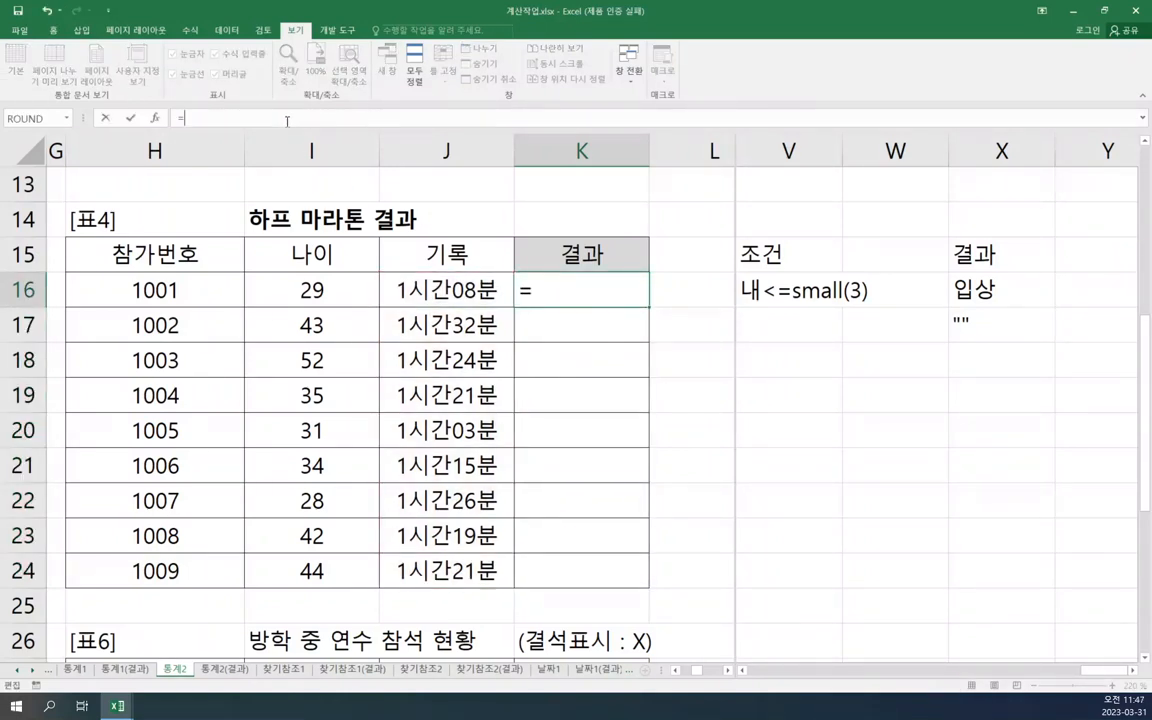
text(if)
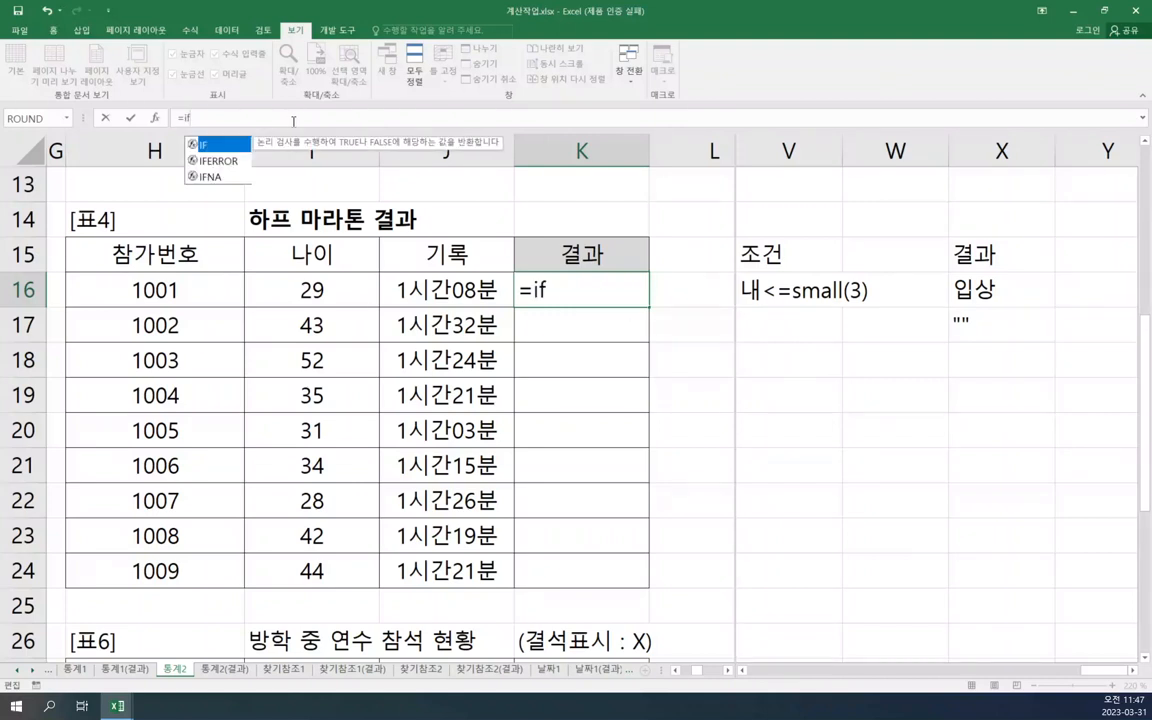
key(Tab)
click(155, 118)
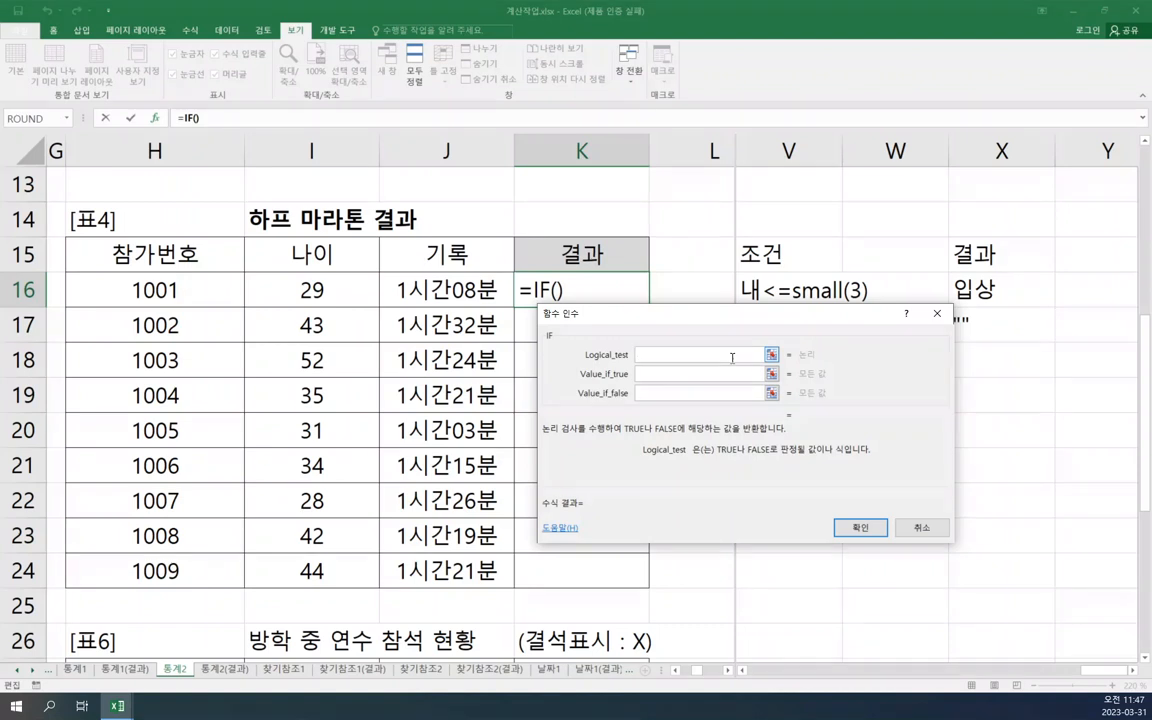
click(732, 355)
key(ctrl+v)
- Set the IF function's true value to 입상 and its false value to "", and enter the formula in K16
click(697, 374)
text(dl)
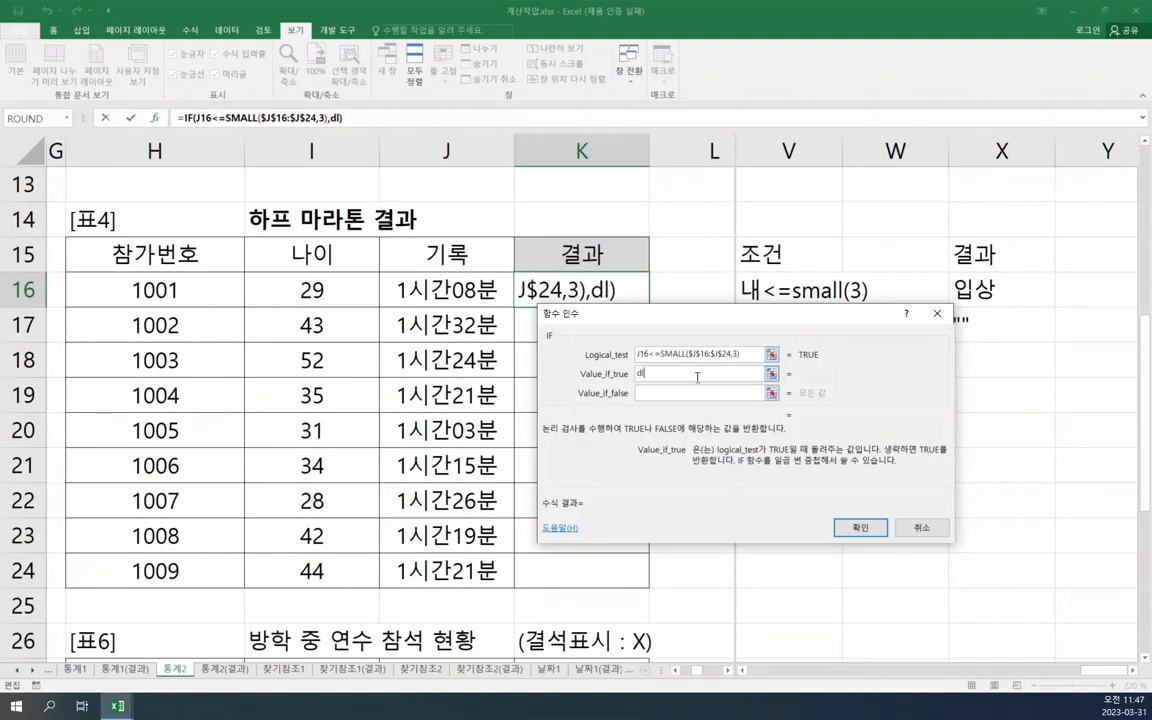
key(BackSpace)
key(BackSpace)
text(이입상)
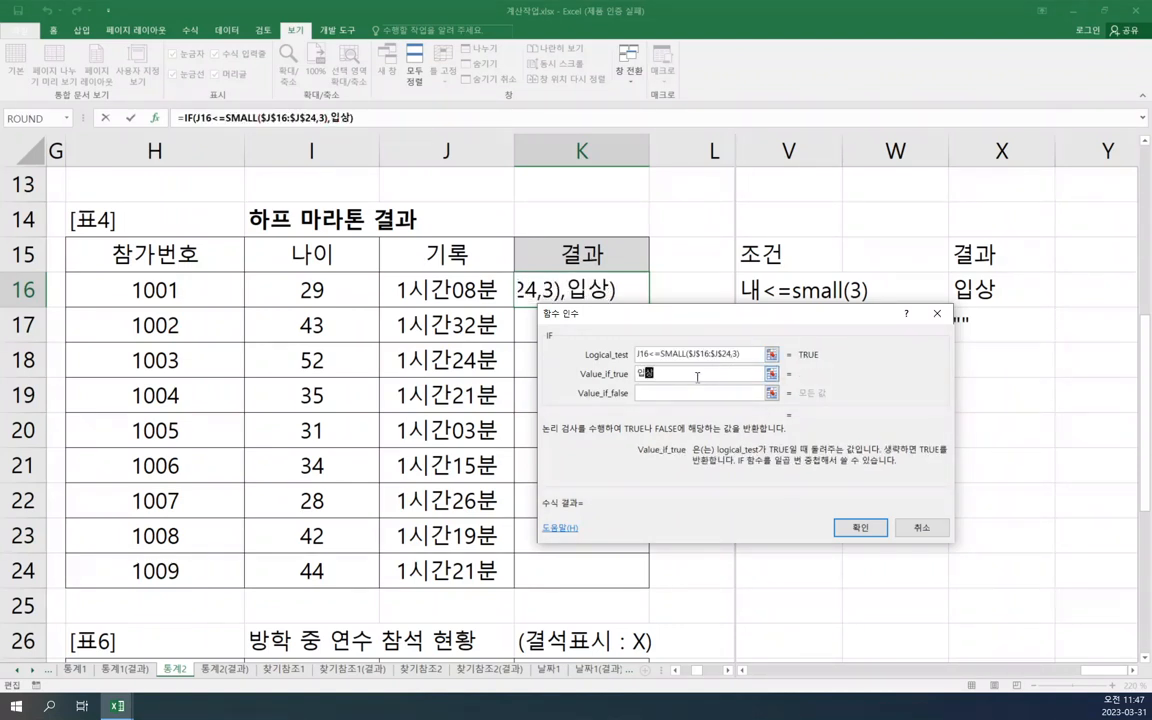
key(Tab)
text("")
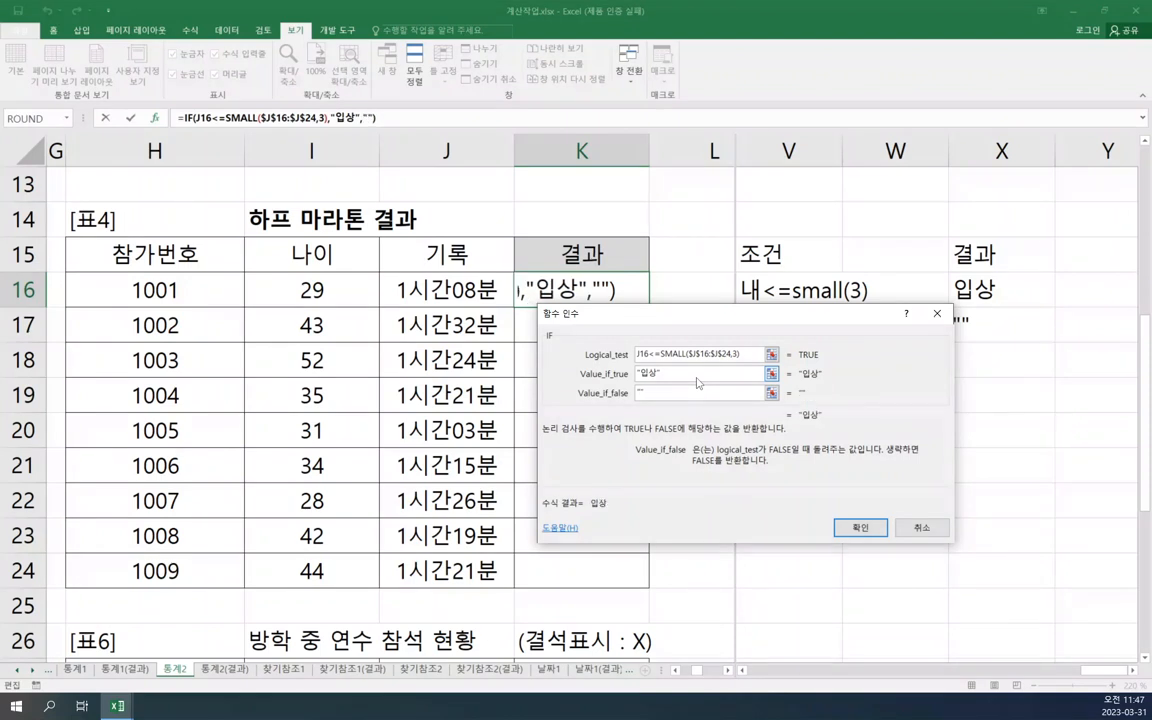
click(872, 533)
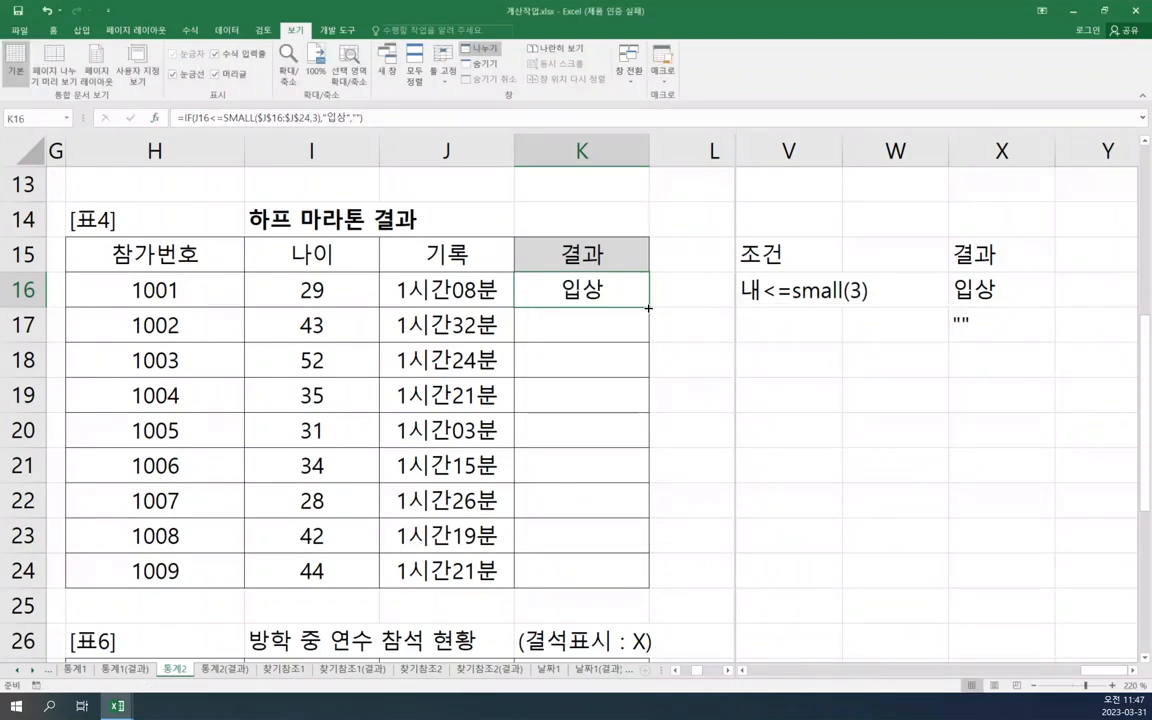
- Fill the K16 IF formula down through K24 and check the 결과 column
double_click(648, 308)
click(627, 464)
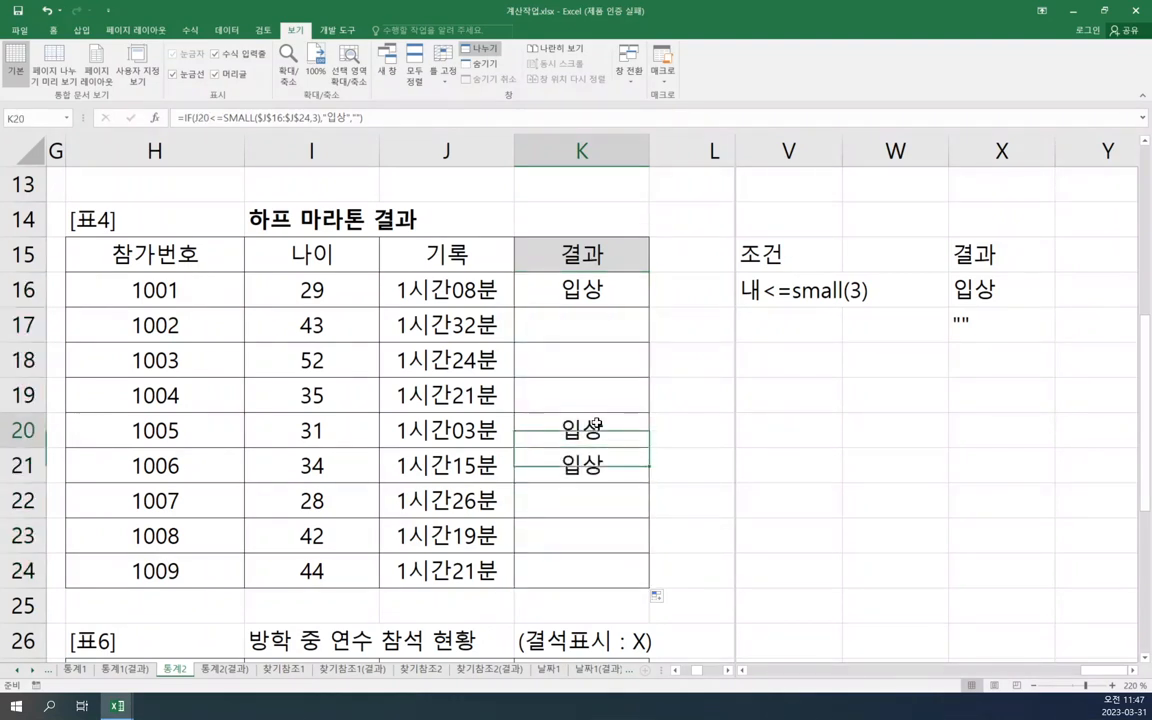
click(798, 398)
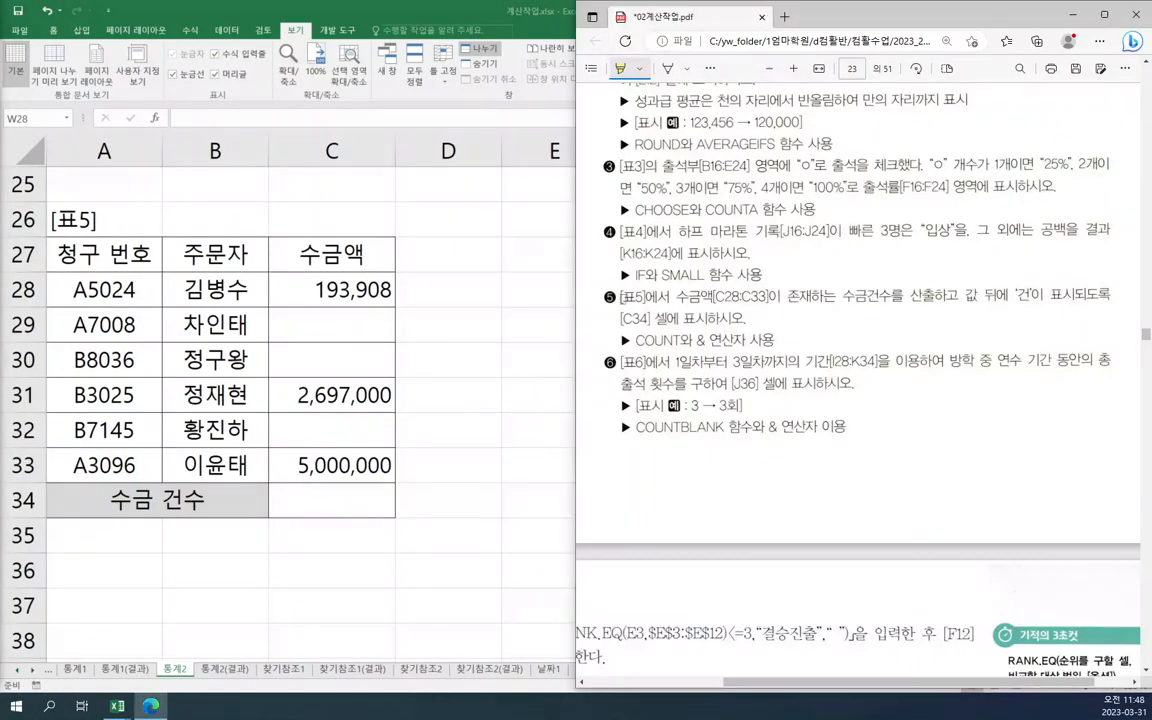
- Highlight problem 5's key phrases in the PDF: [표5], 수금액[C28:C33], 존재, 수금건수를 산출, '건', COUNT and & 연산자
drag(673, 297, 1032, 295)
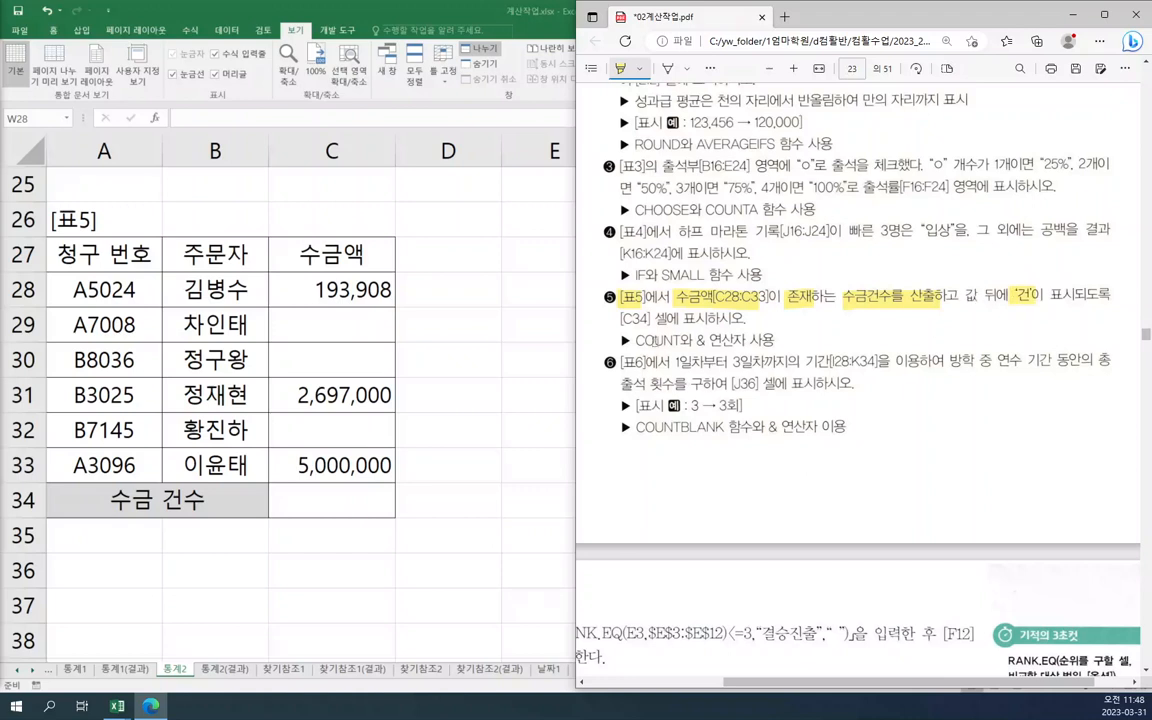
drag(631, 340, 748, 340)
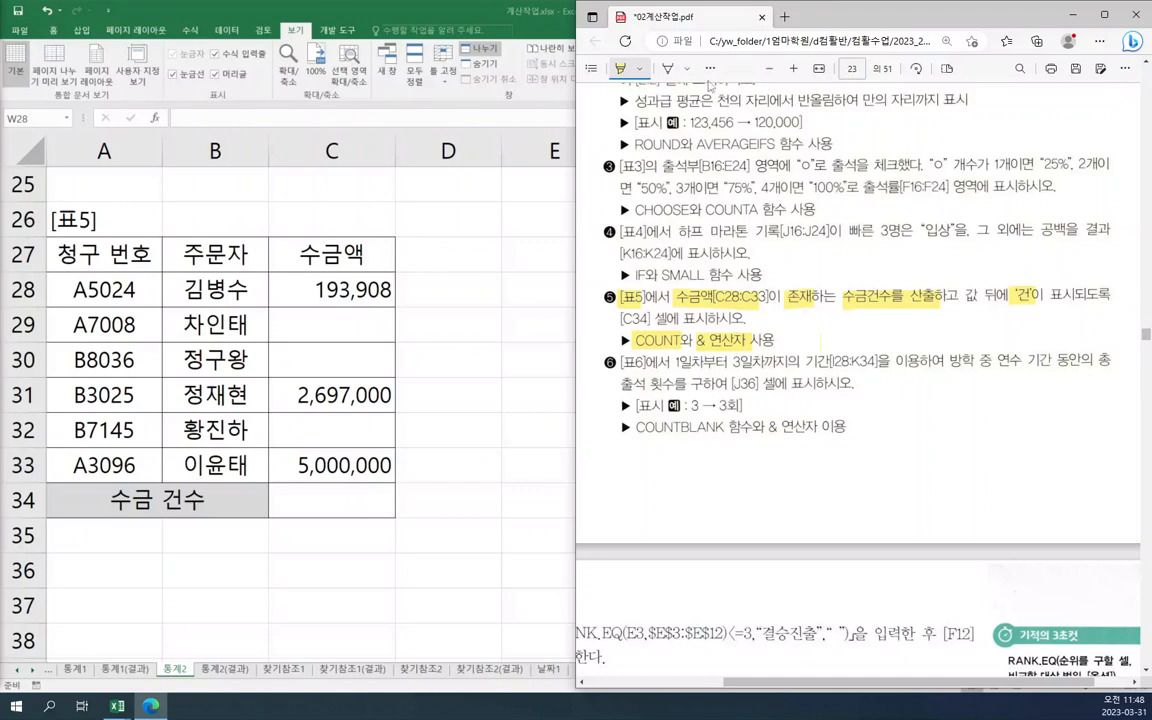
- Mark problem 5 in the PDF with the pen: underline 존재하는, COUNT and 연산자, and circle 수금건수 and the & sign
click(668, 68)
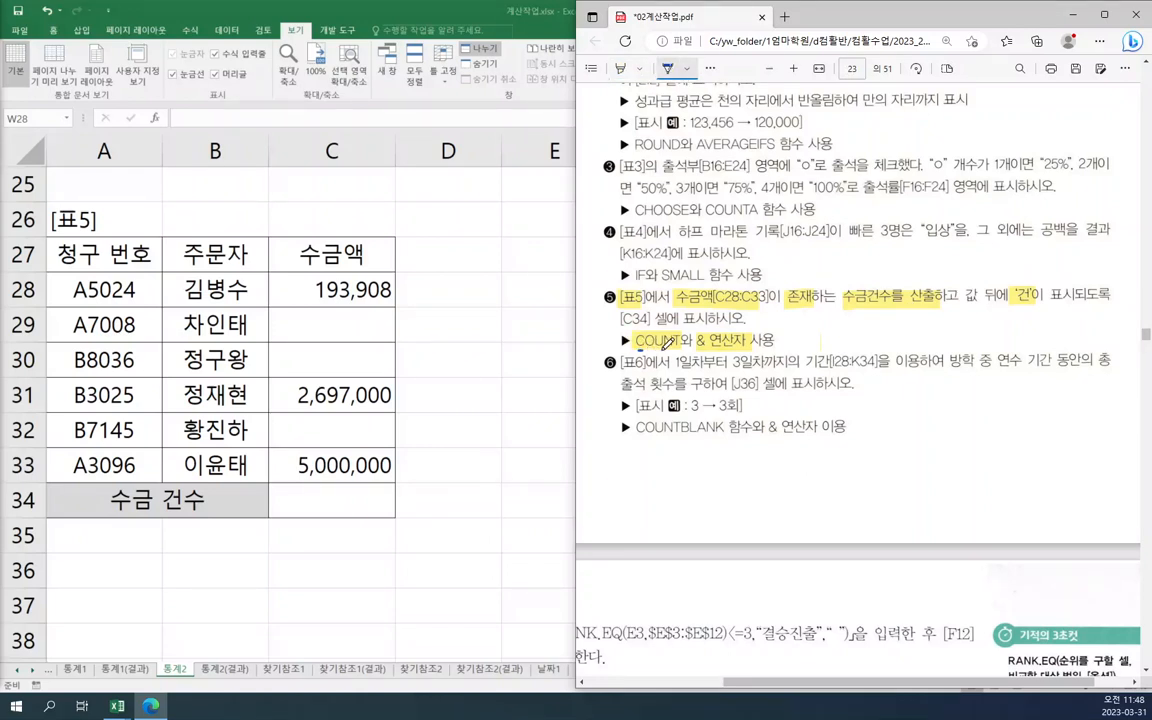
drag(637, 347, 682, 347)
mouse_move(790, 300)
mouse_down()
mouse_move(850, 308)
mouse_move(915, 290)
mouse_move(840, 295)
mouse_up()
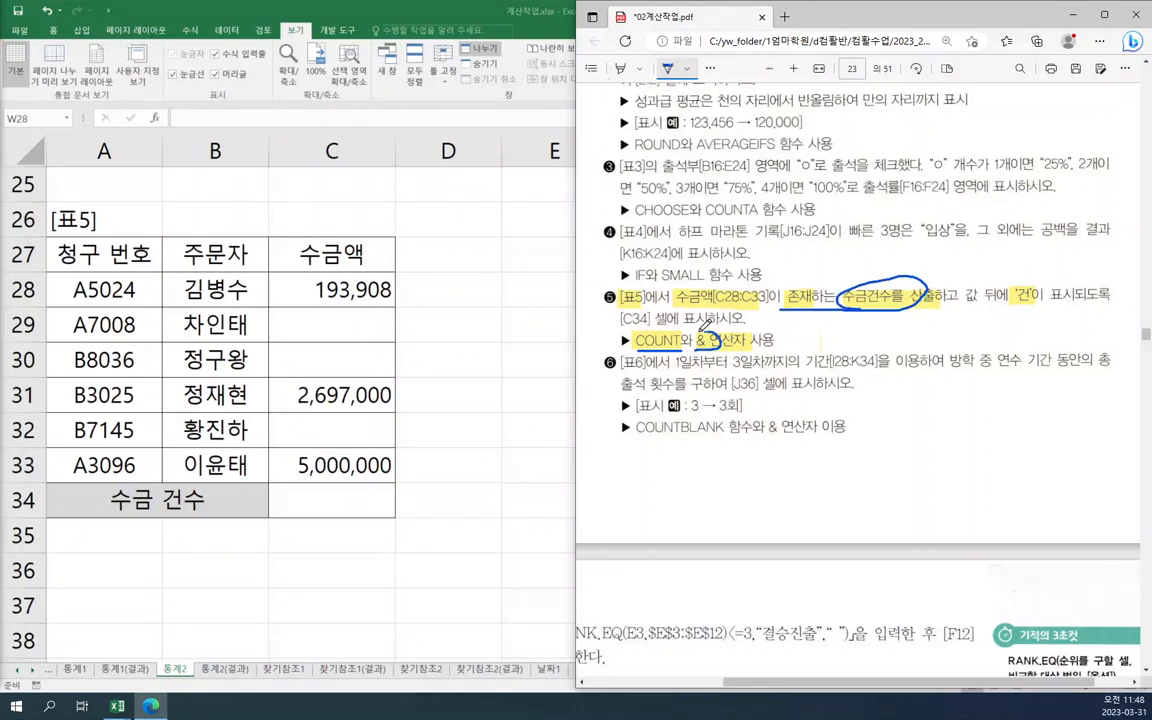
drag(712, 334, 776, 350)
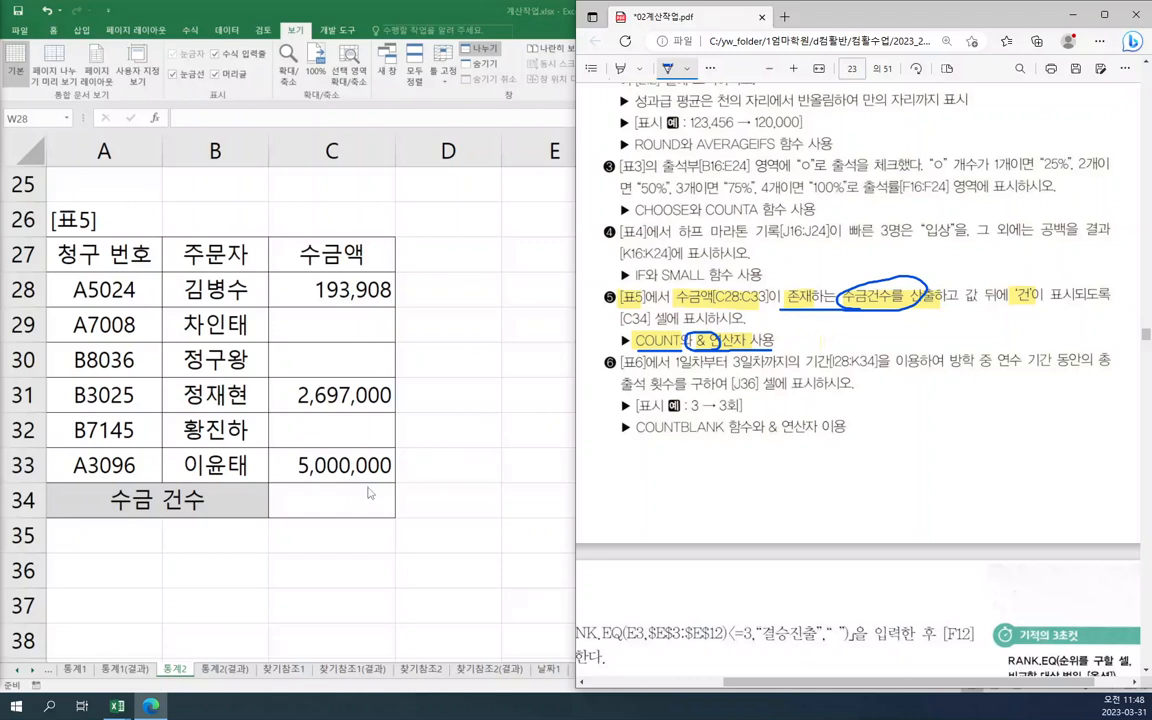
- Switch to the workbook and enter =COUNT(C28:C33) in C34 to count the existing 수금액 values
click(368, 492)
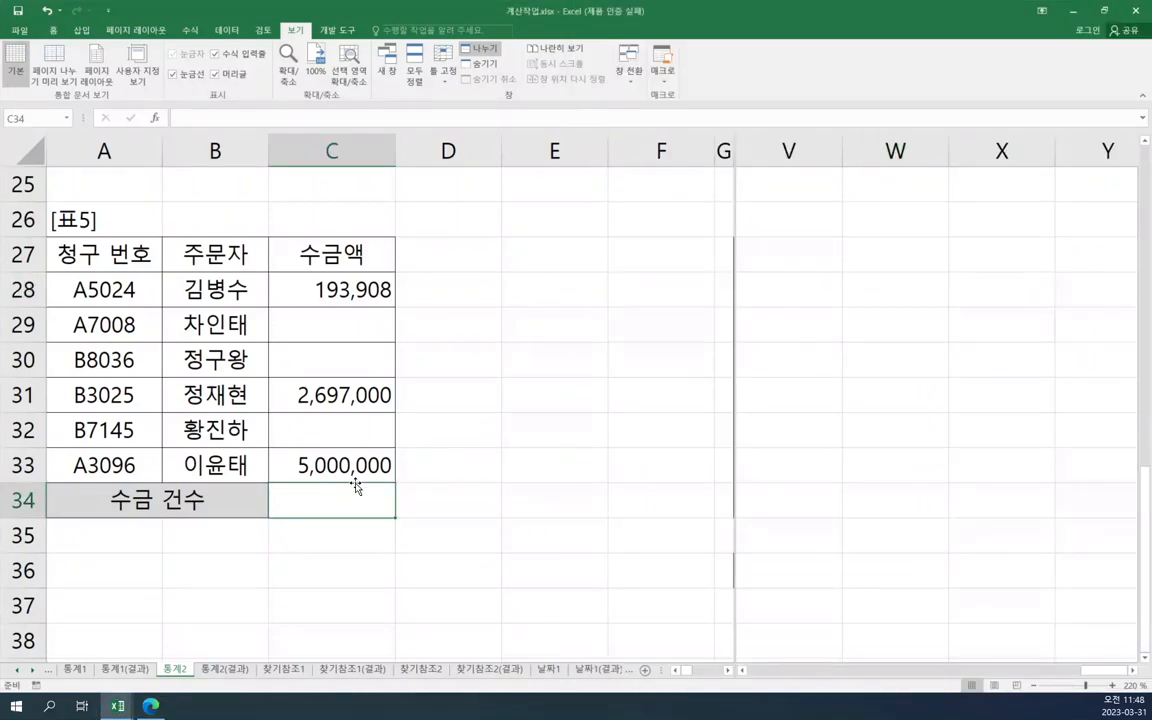
text(=co)
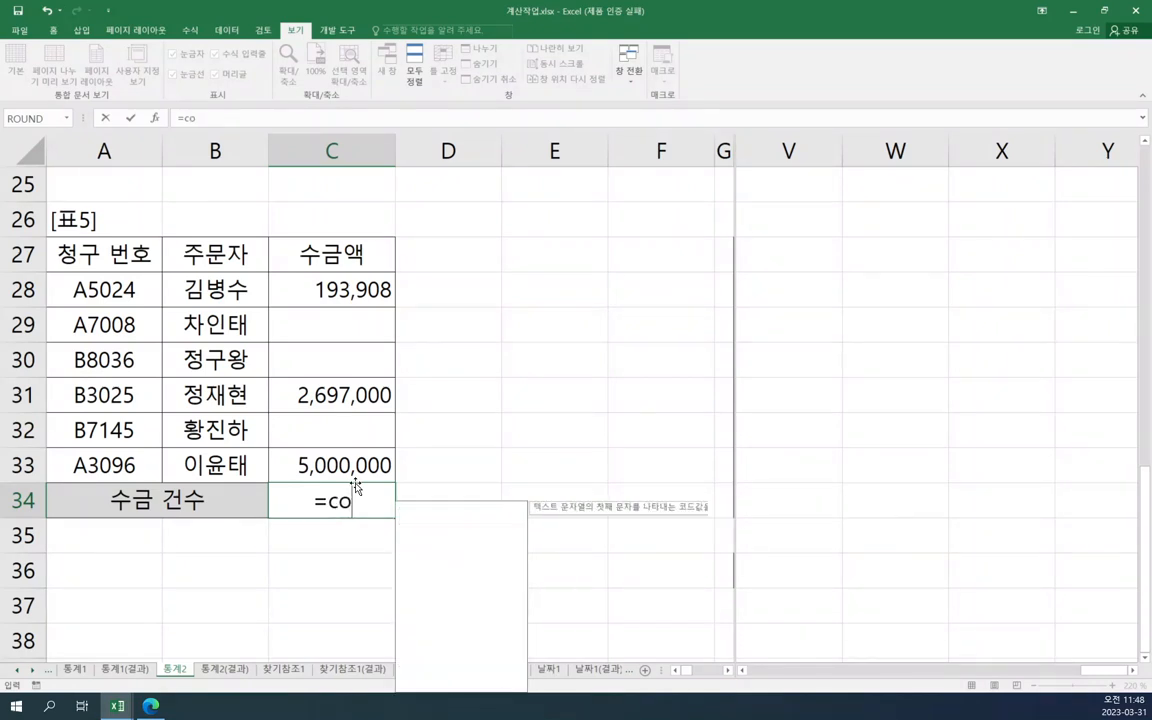
text(unt)
double_click(345, 529)
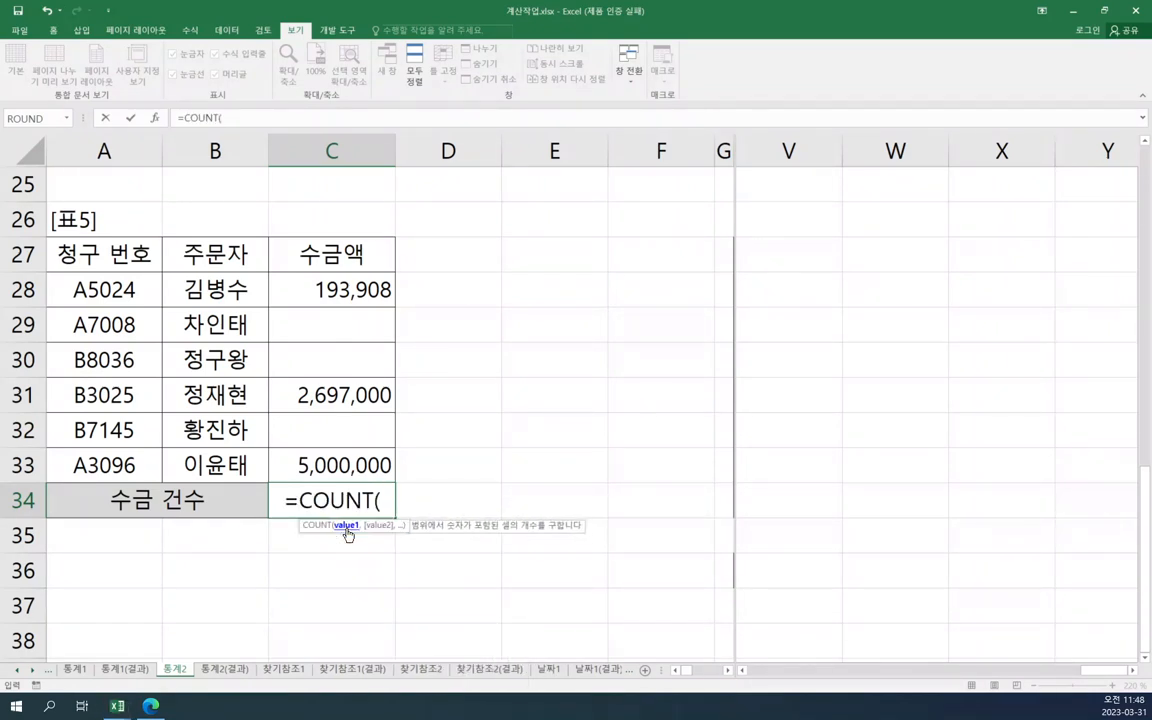
click(350, 290)
drag(350, 290, 344, 462)
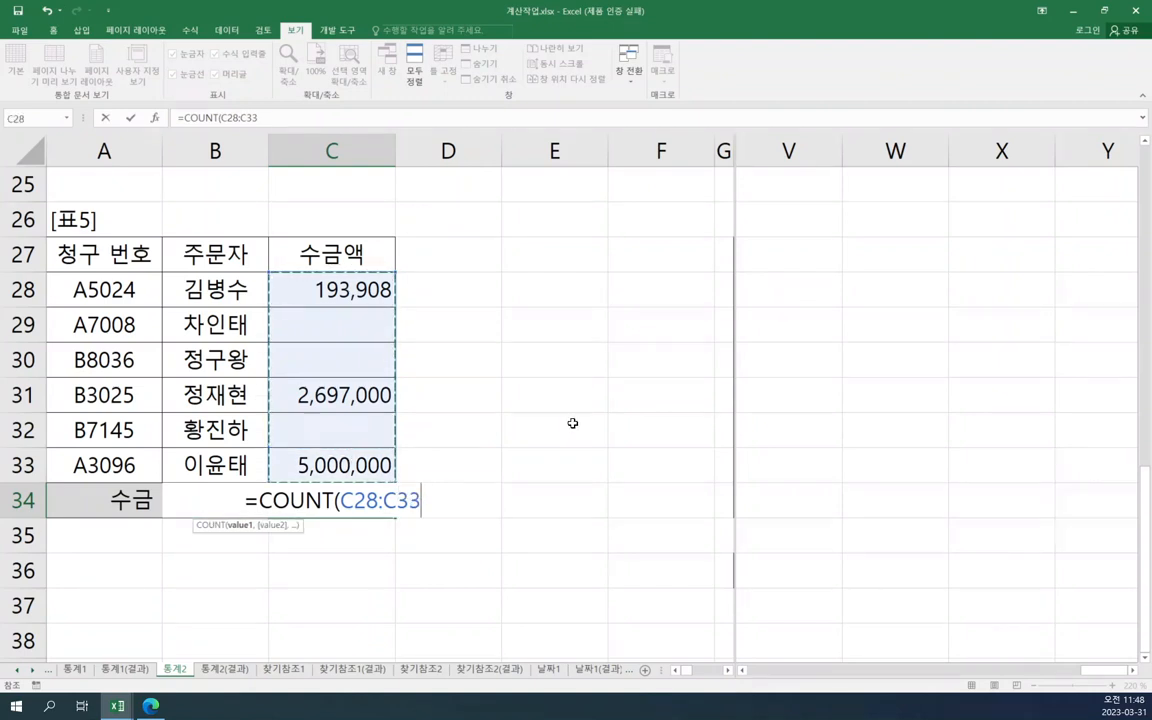
text())
key(Return)
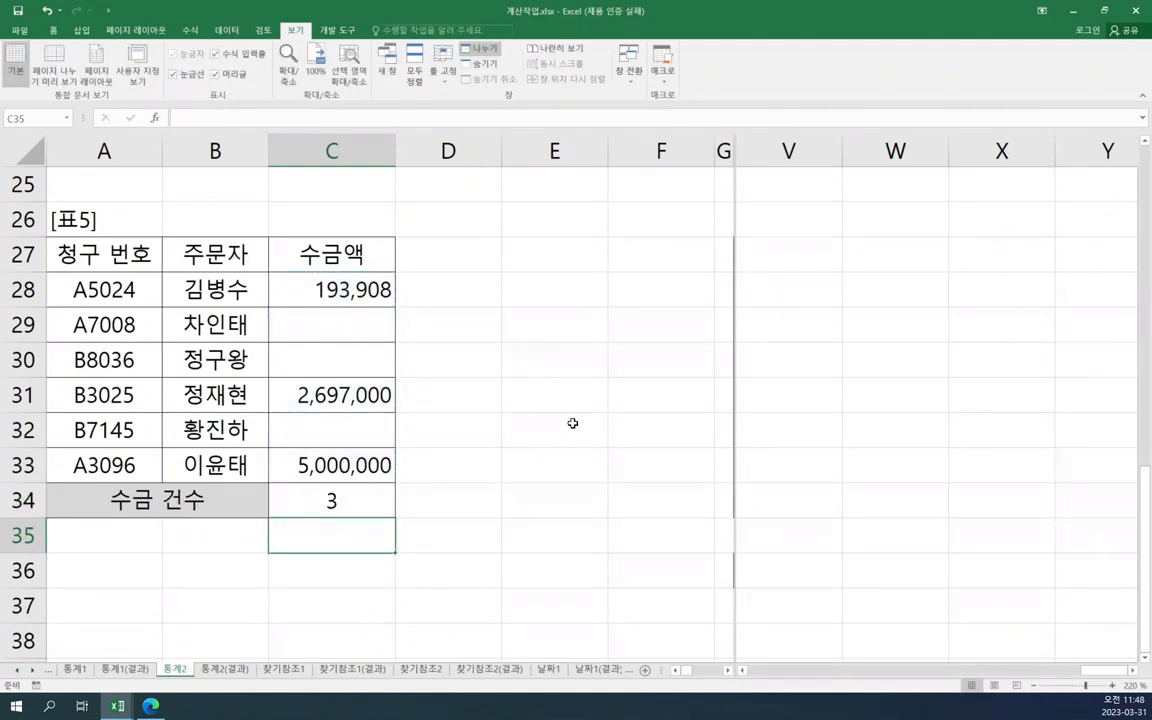
- Append & "건" to the COUNT formula in C34 and check the result
click(360, 502)
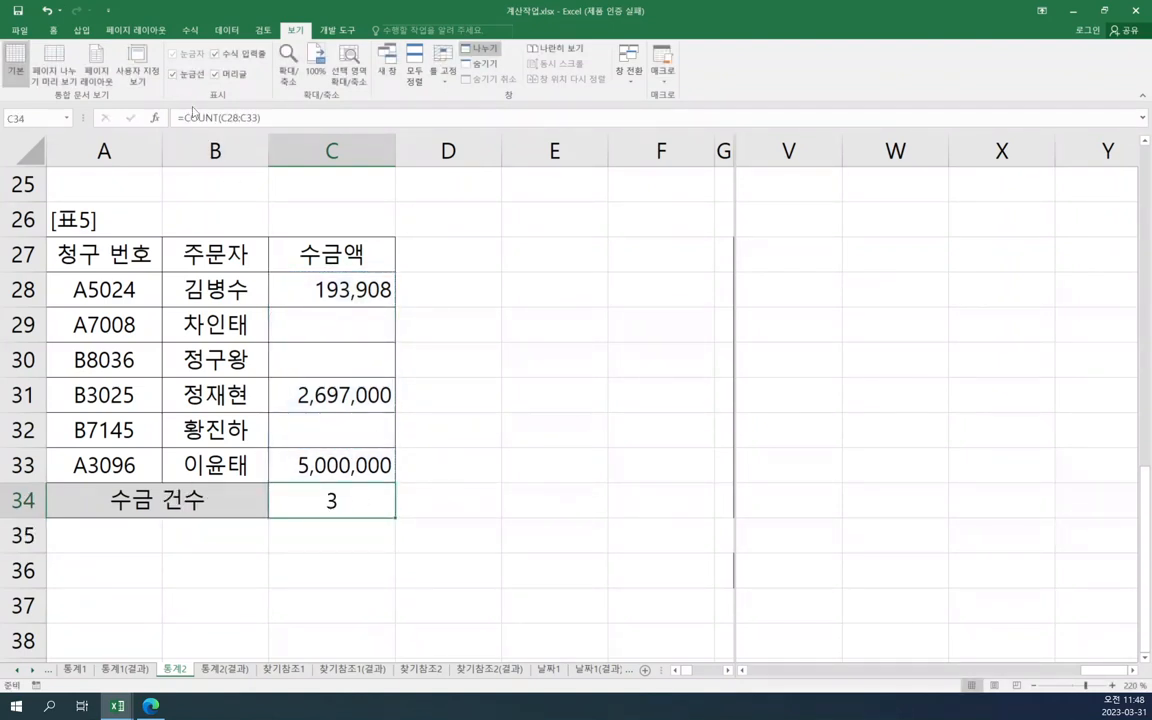
click(304, 116)
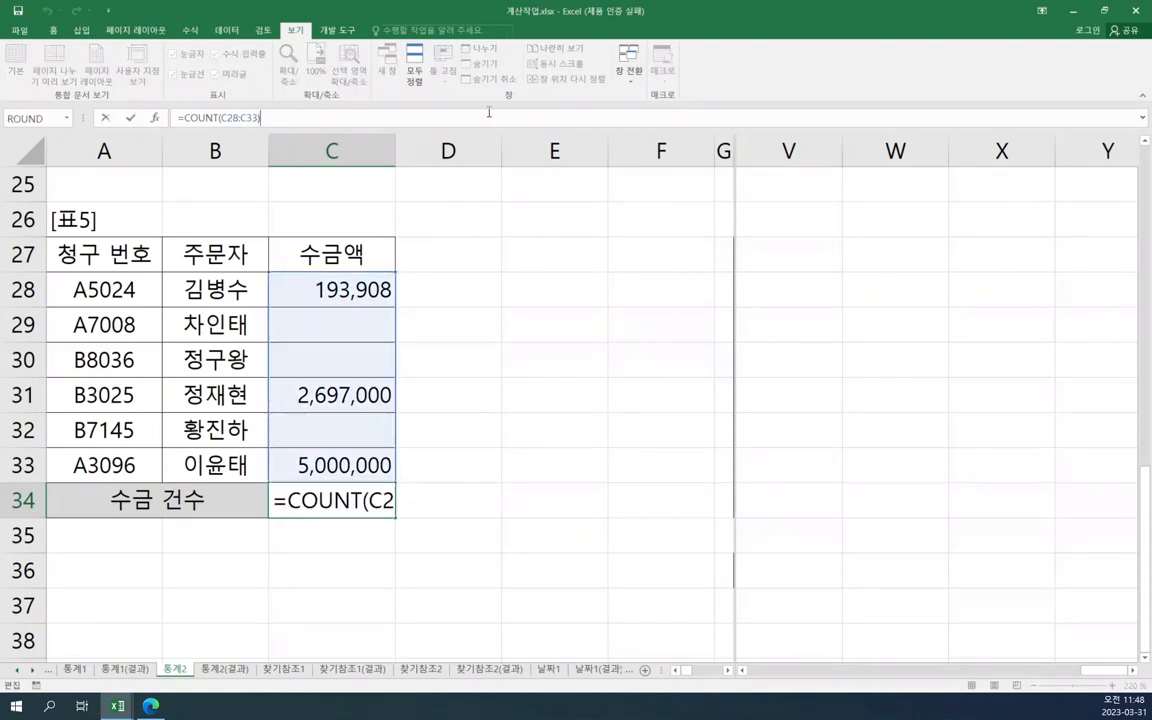
text(& )
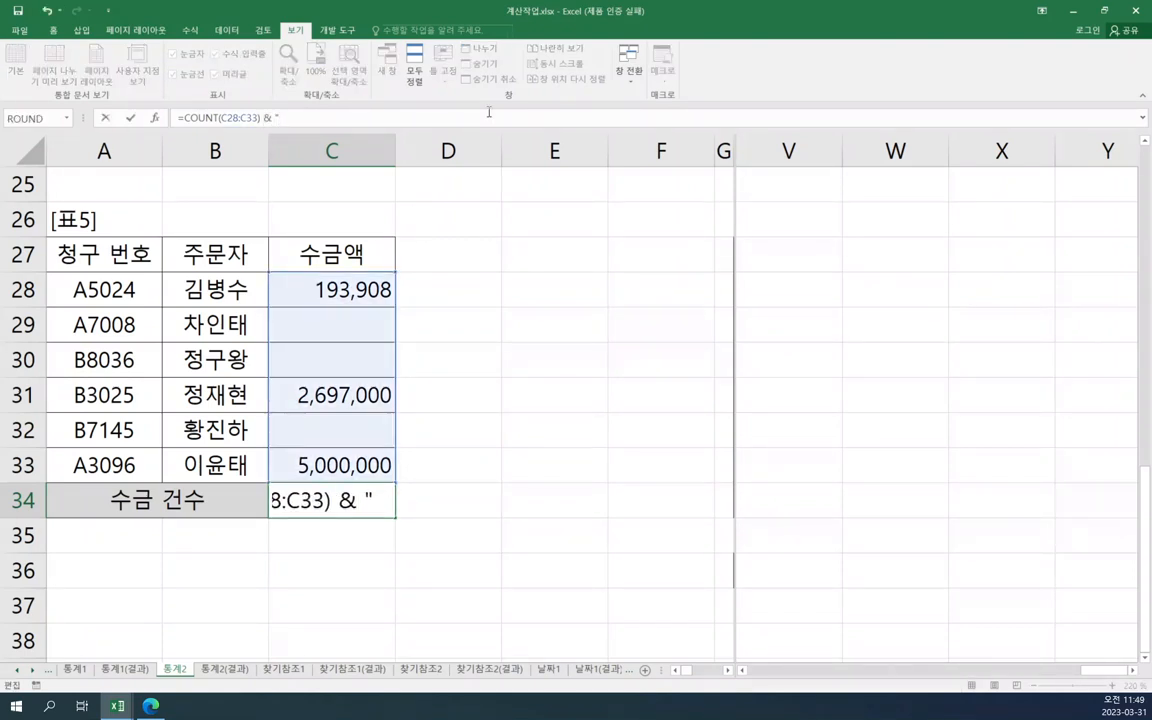
text("건")
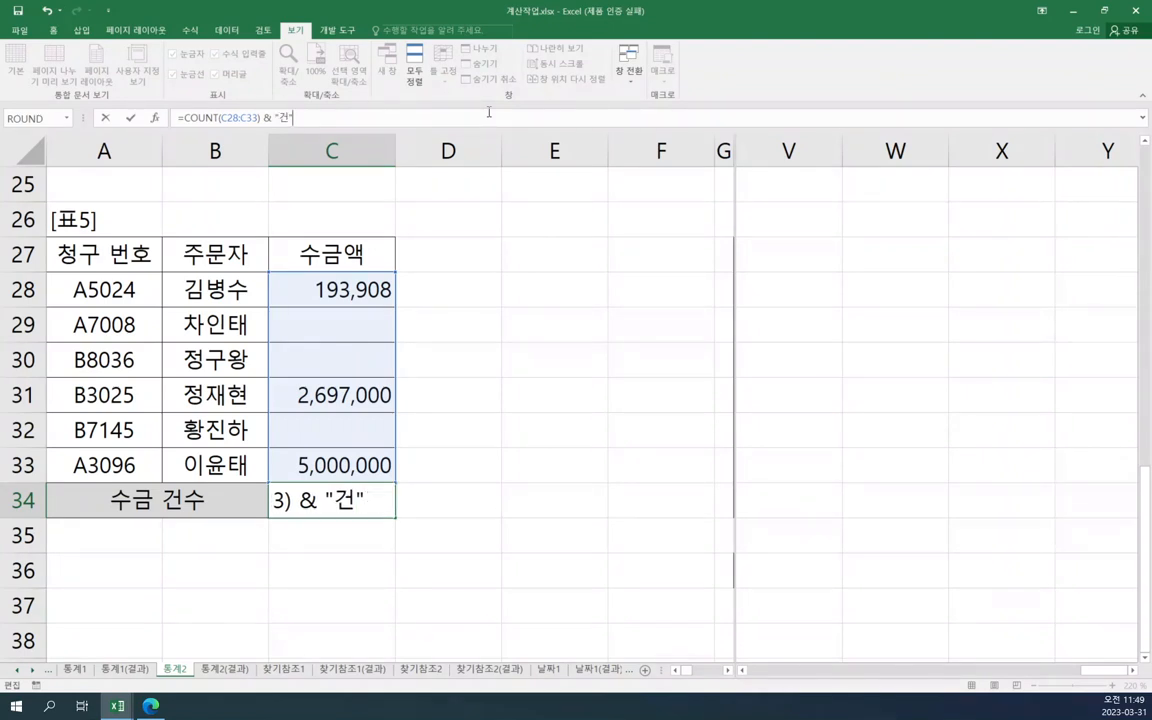
key(Return)
click(498, 500)
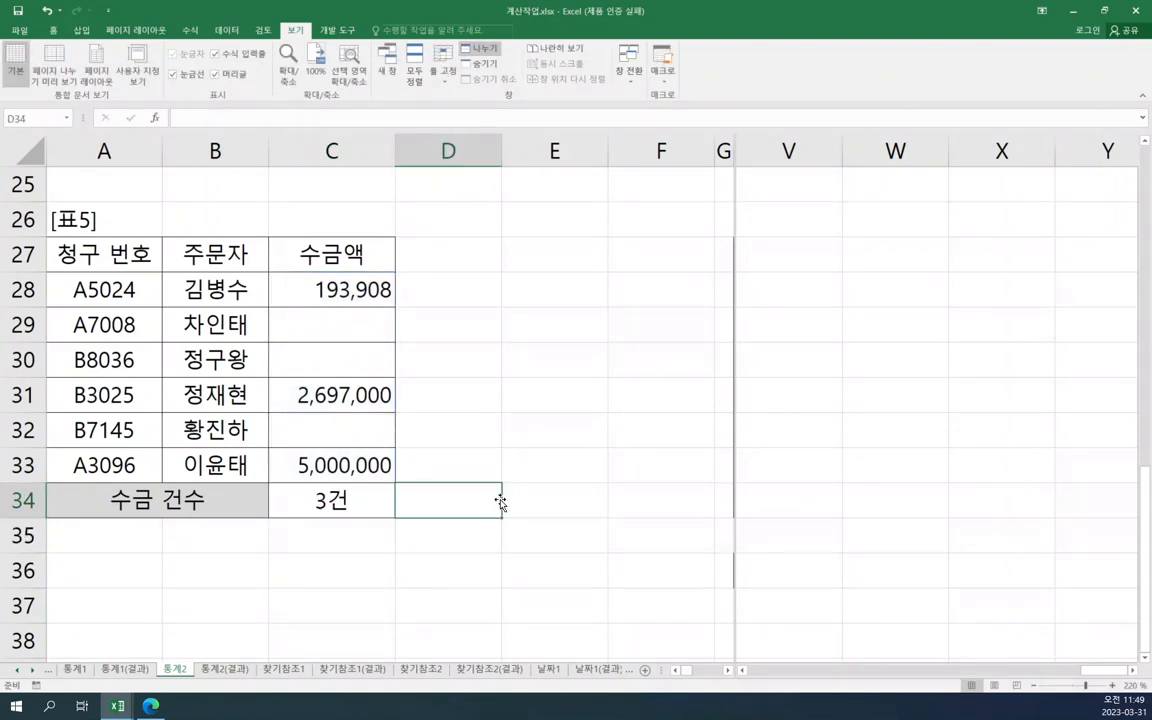
click(357, 501)
click(507, 500)
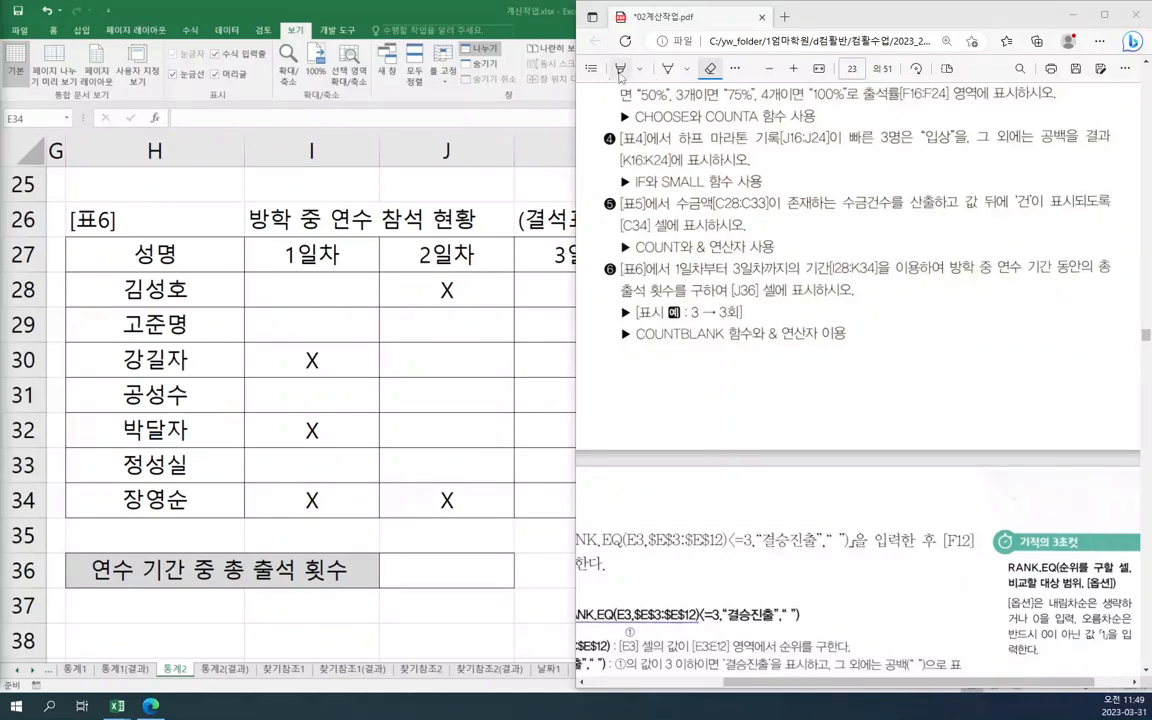
- Highlight problem 6's key phrases in the PDF: [표6], 1일차부터 3일차까지의 기간[I28:K34], 3 → 3회, COUNTBLANK 함수 and & 연산자
click(620, 68)
mouse_move(630, 275)
mouse_down()
mouse_move(868, 267)
mouse_move(857, 266)
mouse_up()
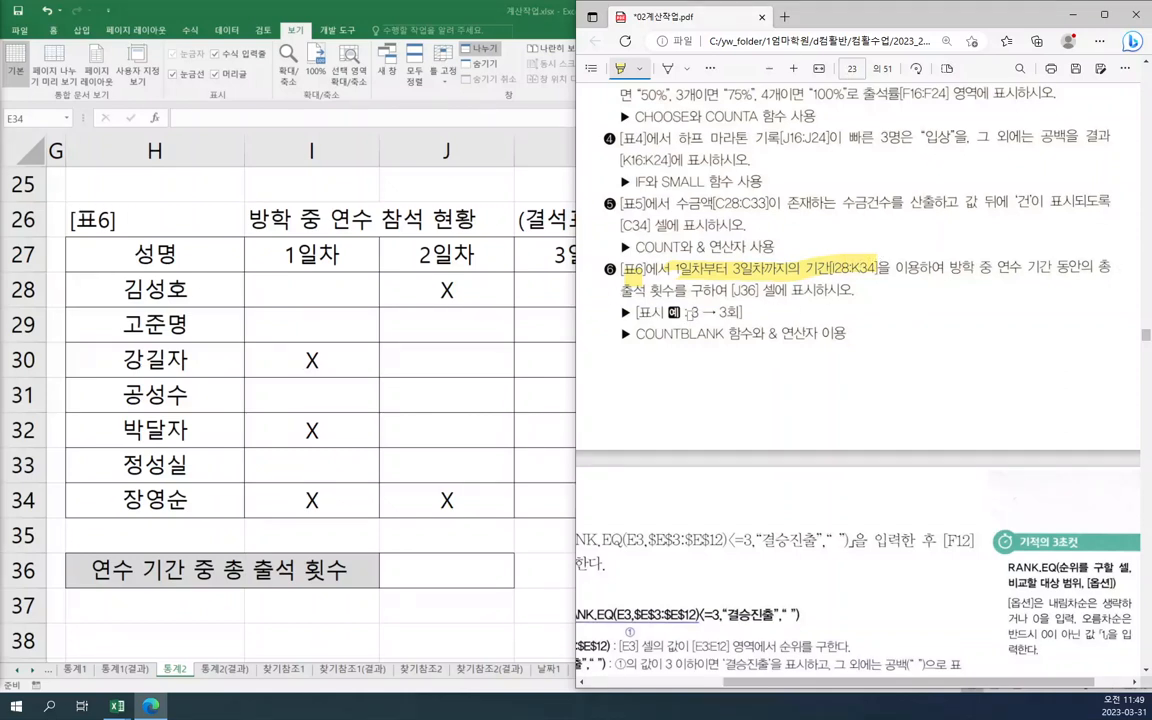
drag(691, 313, 741, 313)
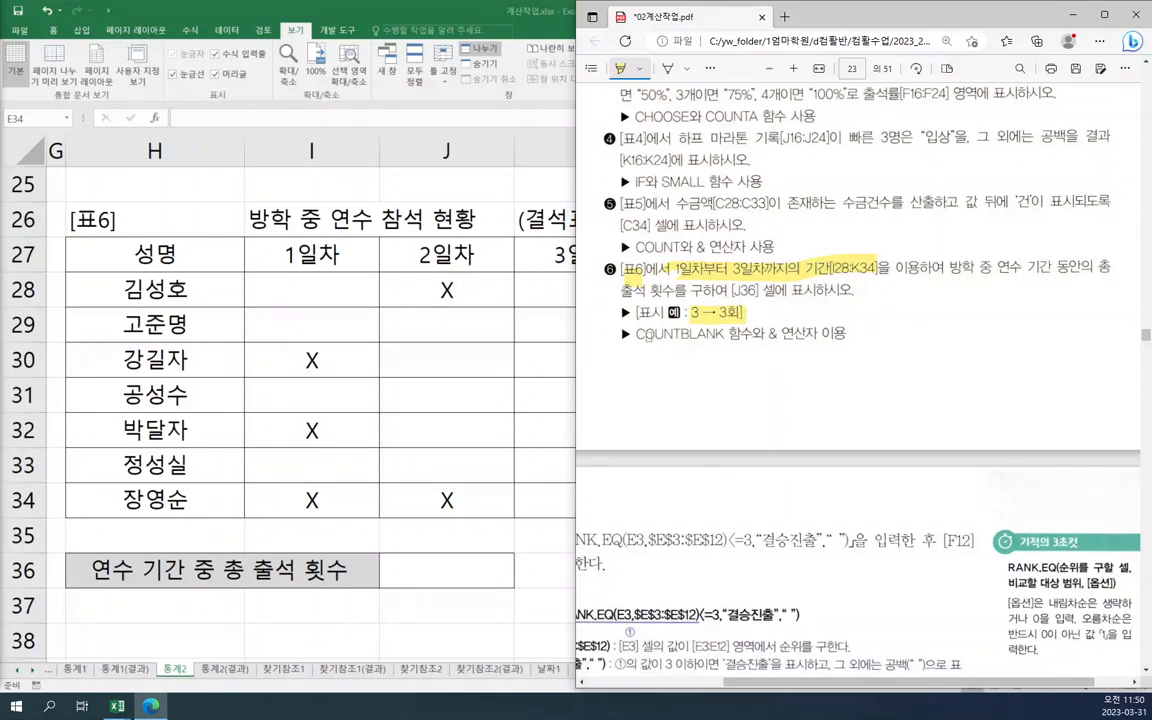
drag(632, 334, 824, 336)
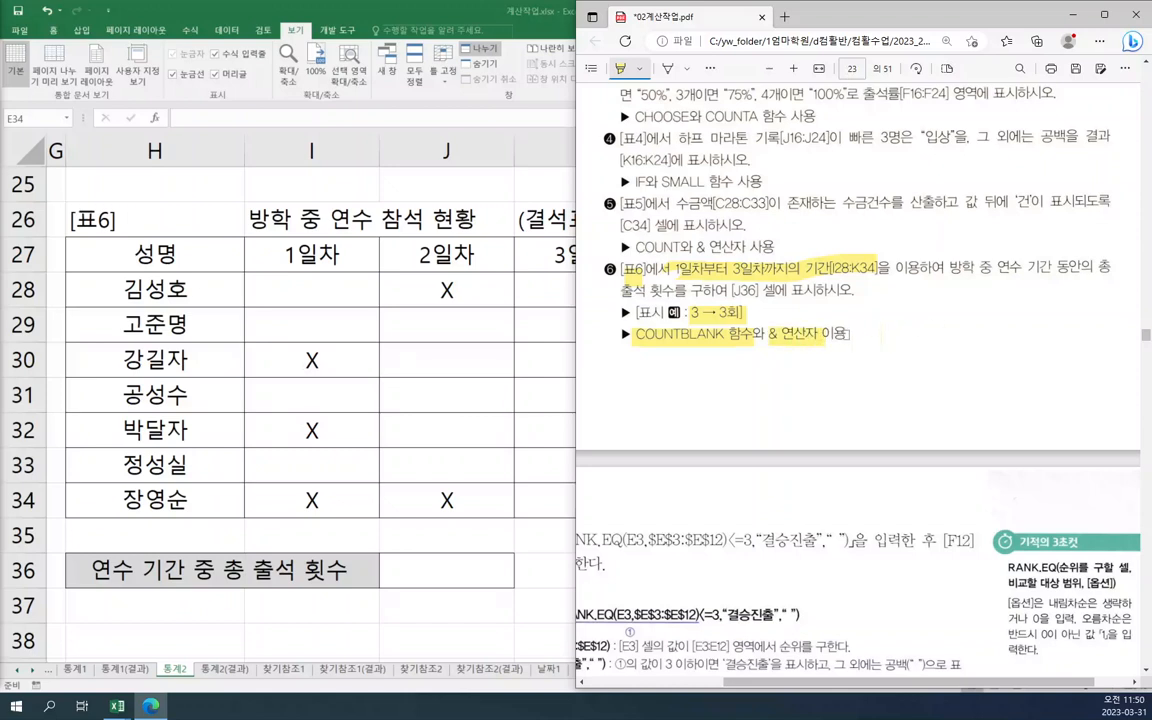
- Mark problem 6 with the pen: underline COUNTBLANK 함수, 출석 횟수, 3 and & 연산자, tick the COUNTBLANK line and circle 회
click(668, 68)
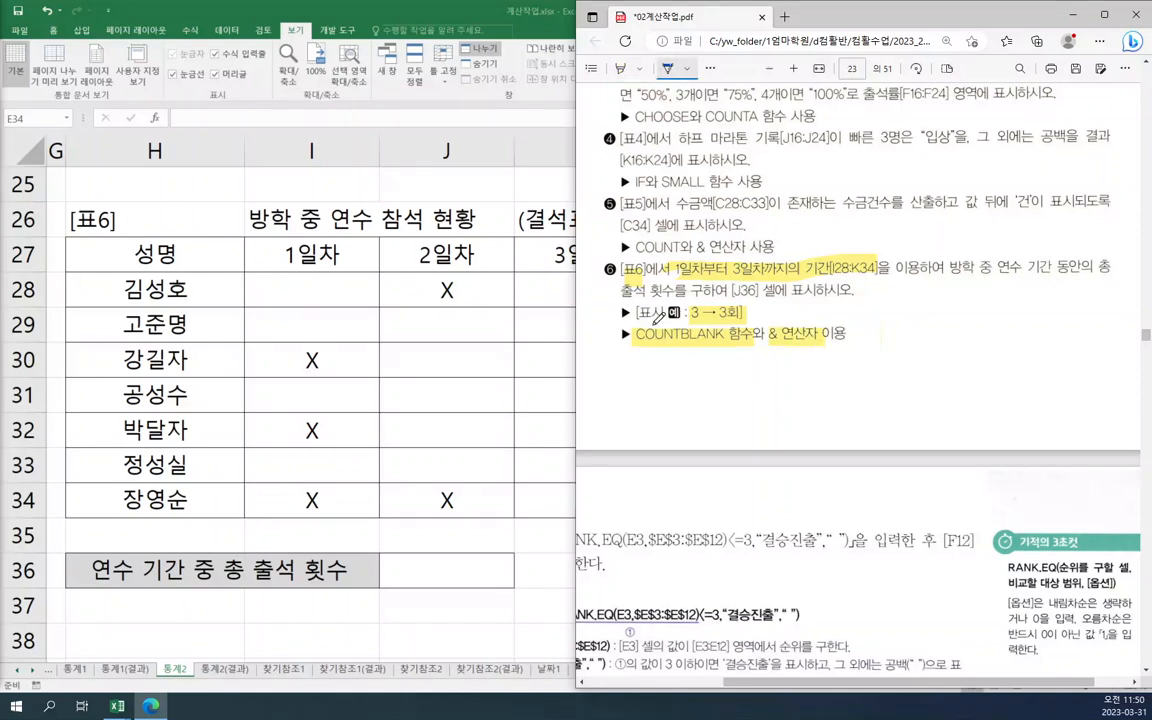
drag(632, 341, 750, 341)
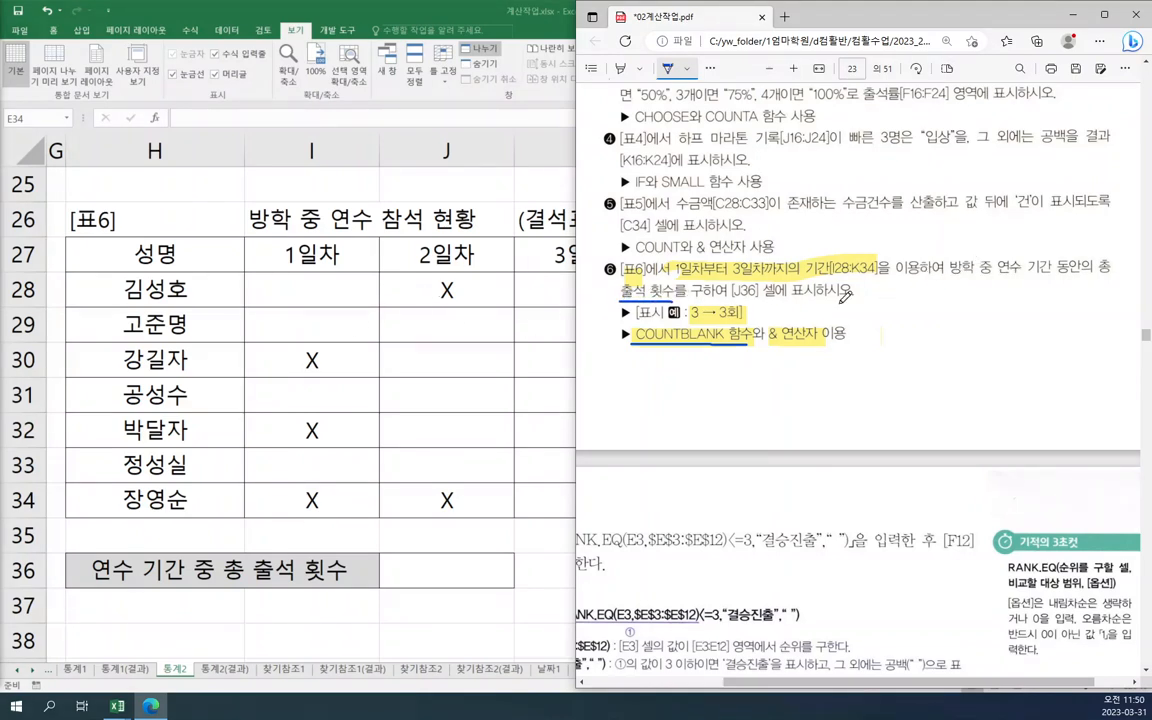
drag(620, 297, 672, 297)
drag(625, 329, 637, 322)
drag(688, 322, 700, 322)
mouse_move(689, 327)
mouse_down()
mouse_move(746, 314)
mouse_move(729, 305)
mouse_move(733, 323)
mouse_move(826, 345)
mouse_up()
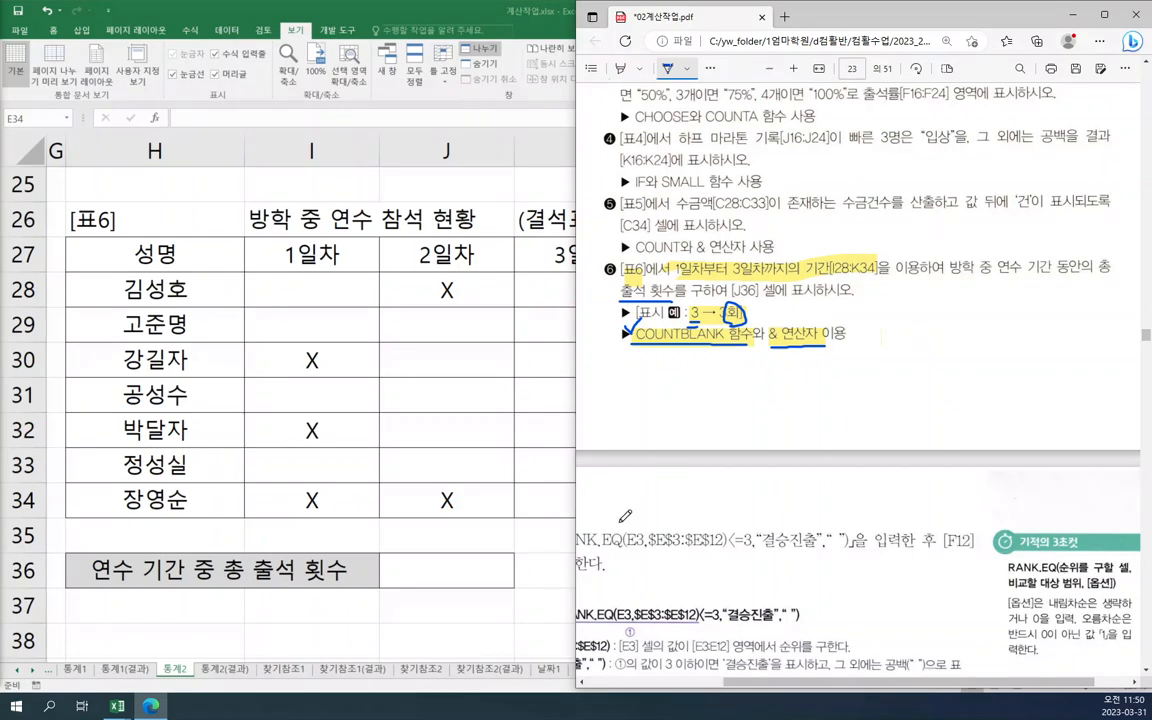
- Switch to the workbook and enter =COUNTBLANK(I28:K34) in J36 to count the attended days in 표6
click(530, 460)
click(454, 564)
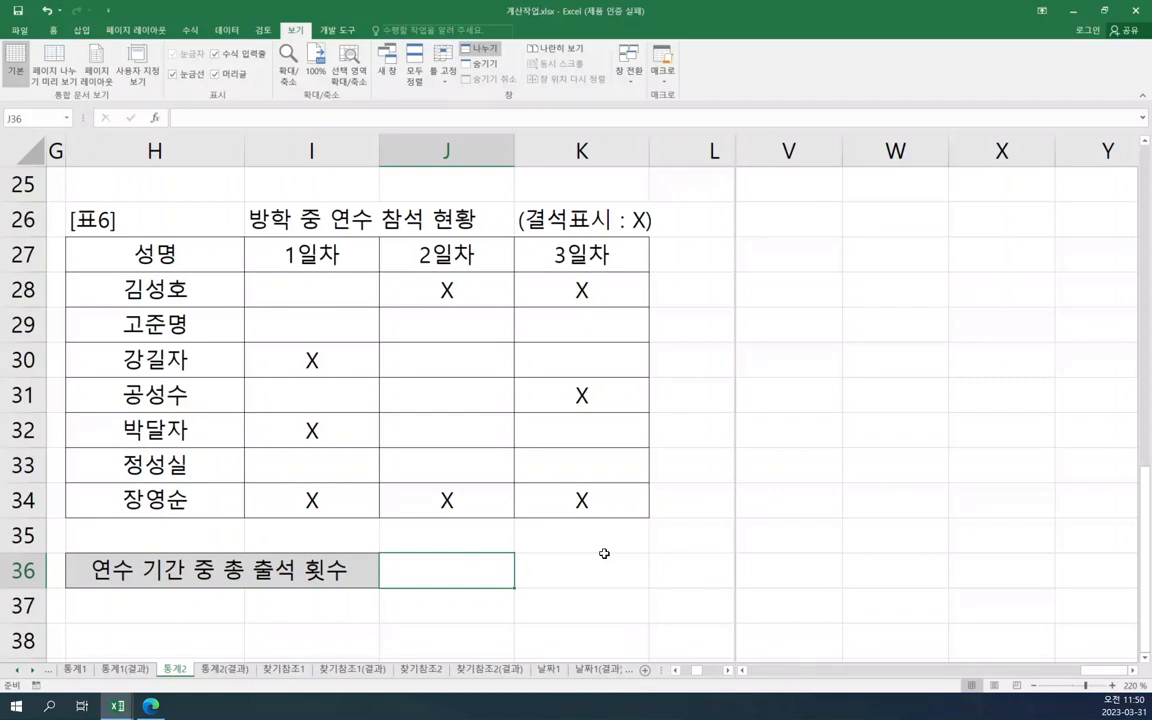
text(=)
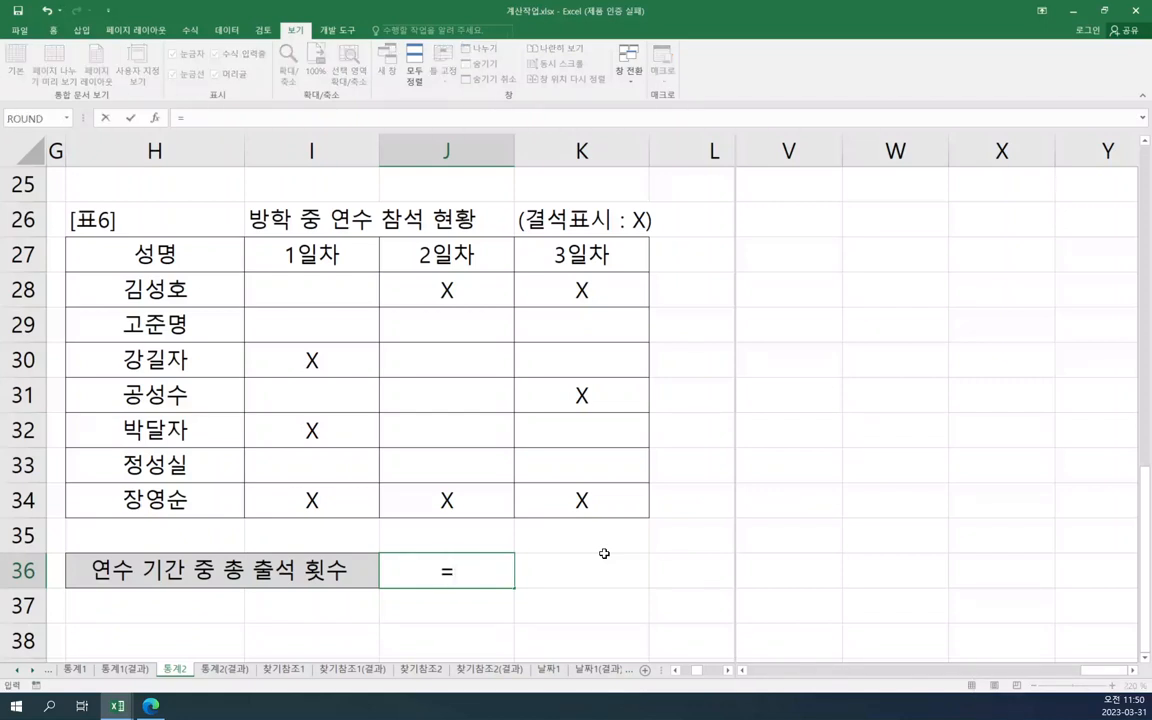
text(ㅊ)
key(BackSpace)
text(cou)
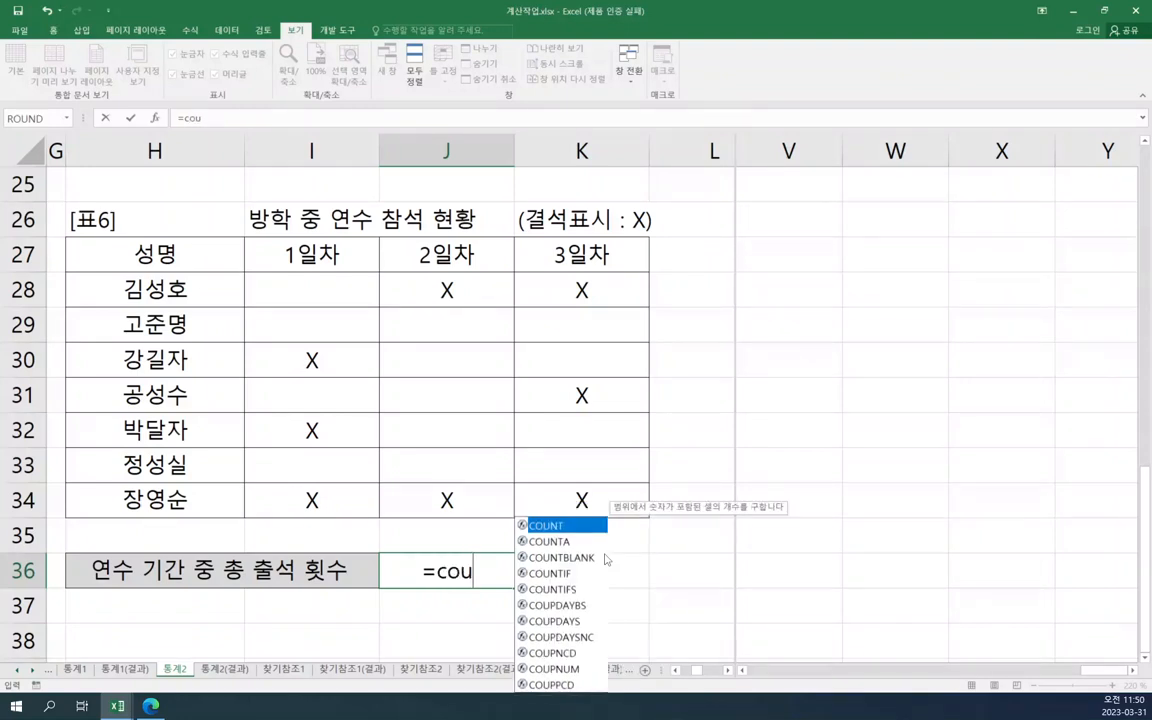
text(nt)
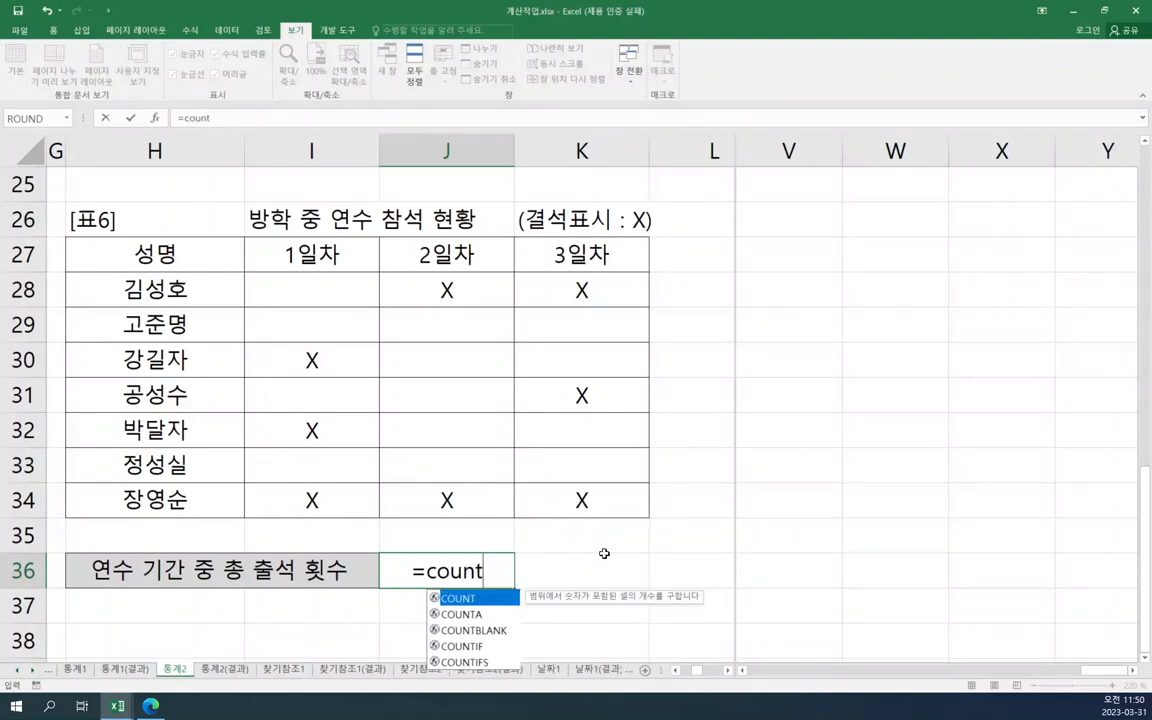
click(493, 632)
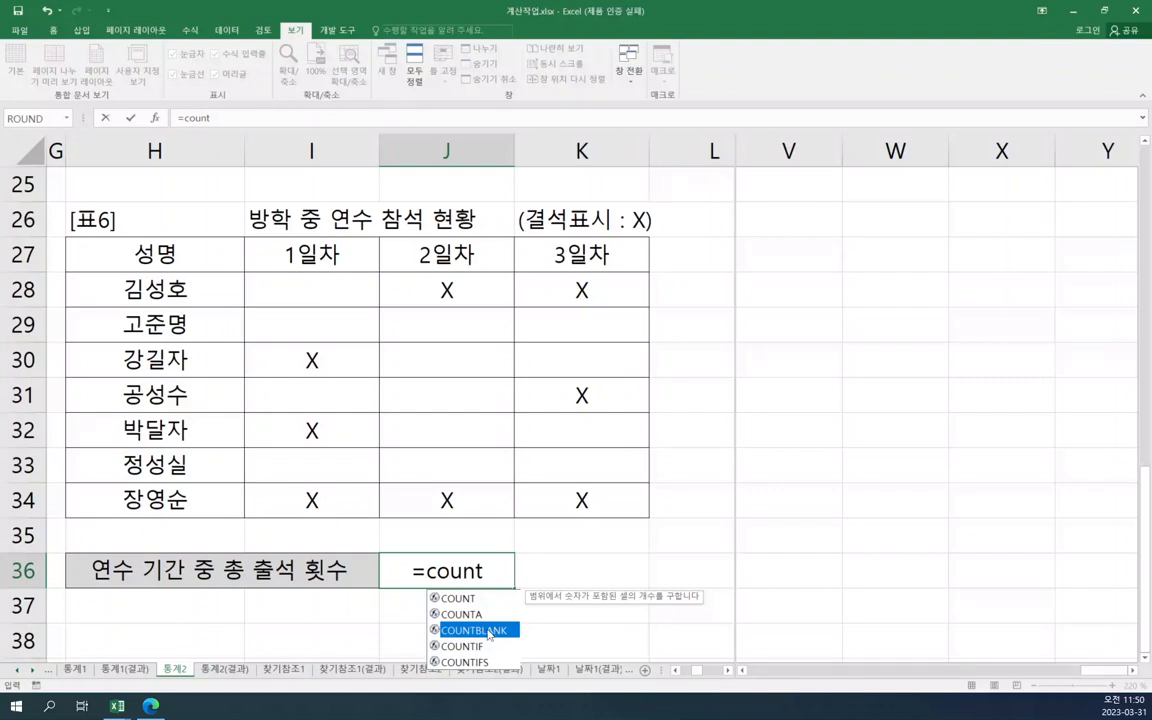
double_click(489, 632)
click(353, 293)
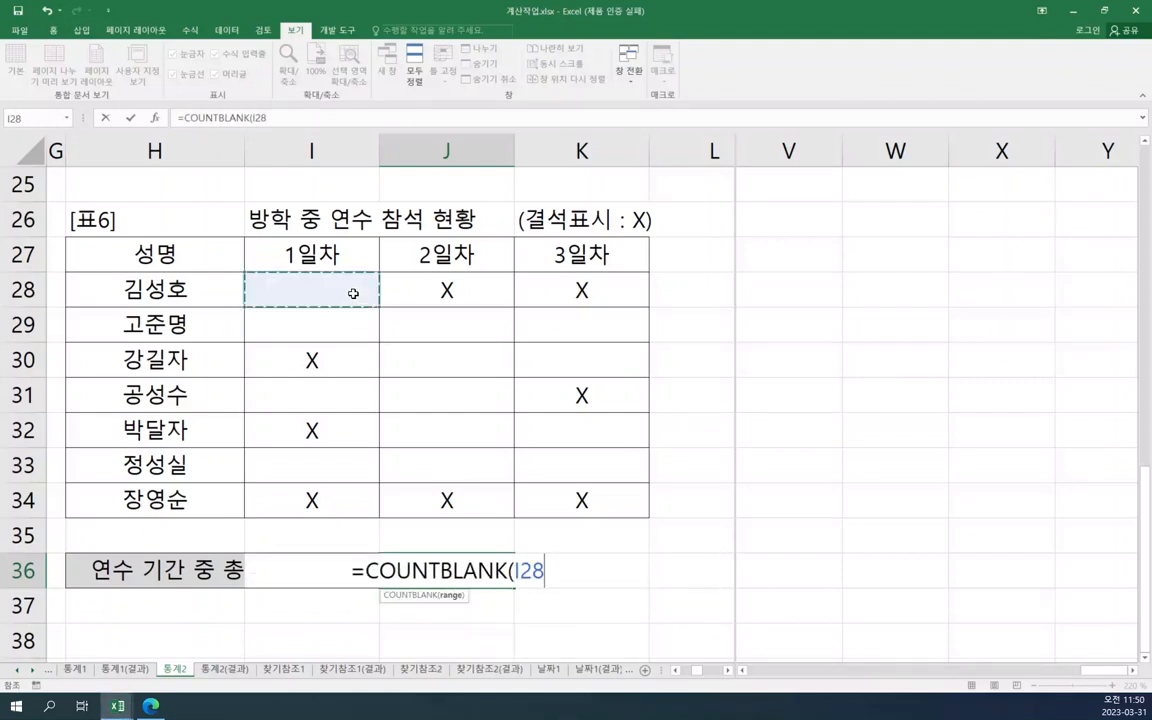
drag(353, 293, 582, 503)
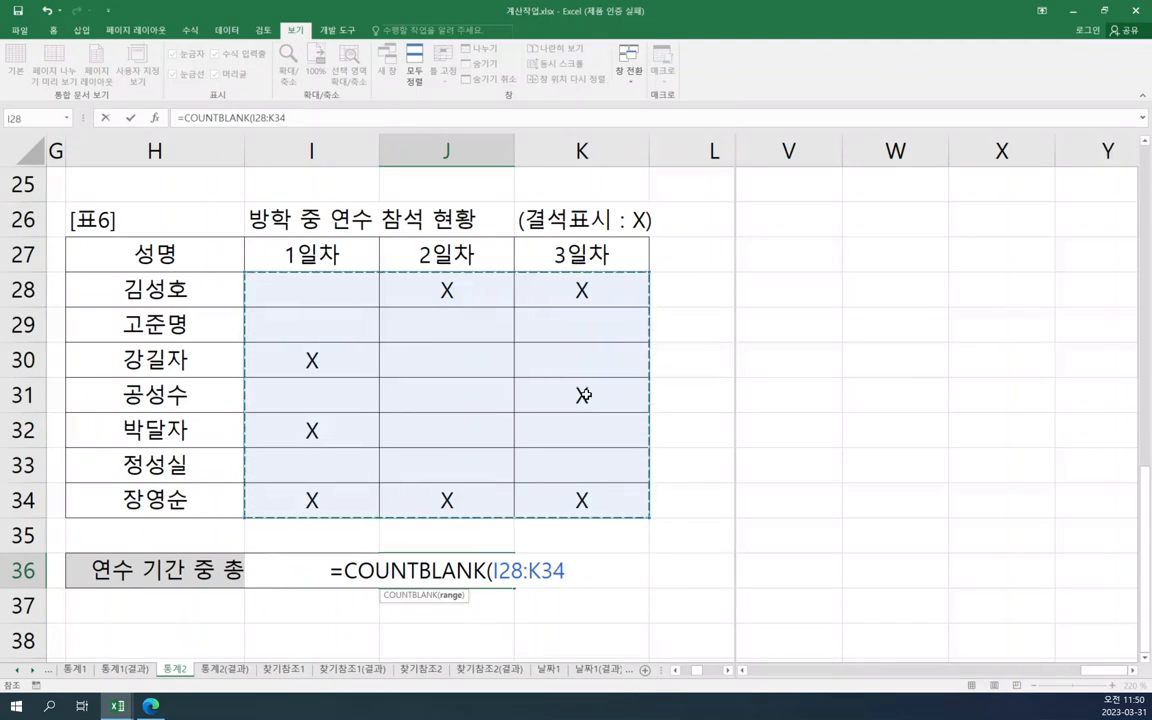
key(Return)
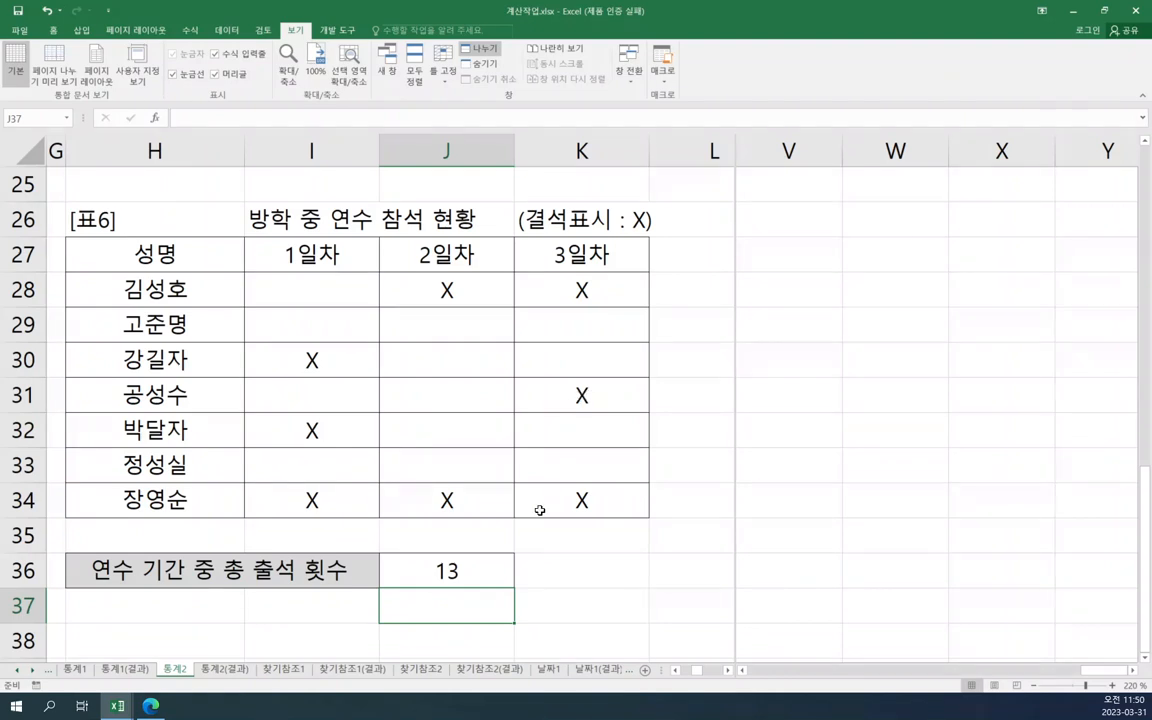
- Append & "회" to the COUNTBLANK formula in J36, checking the required display format in the PDF before entering it
click(505, 570)
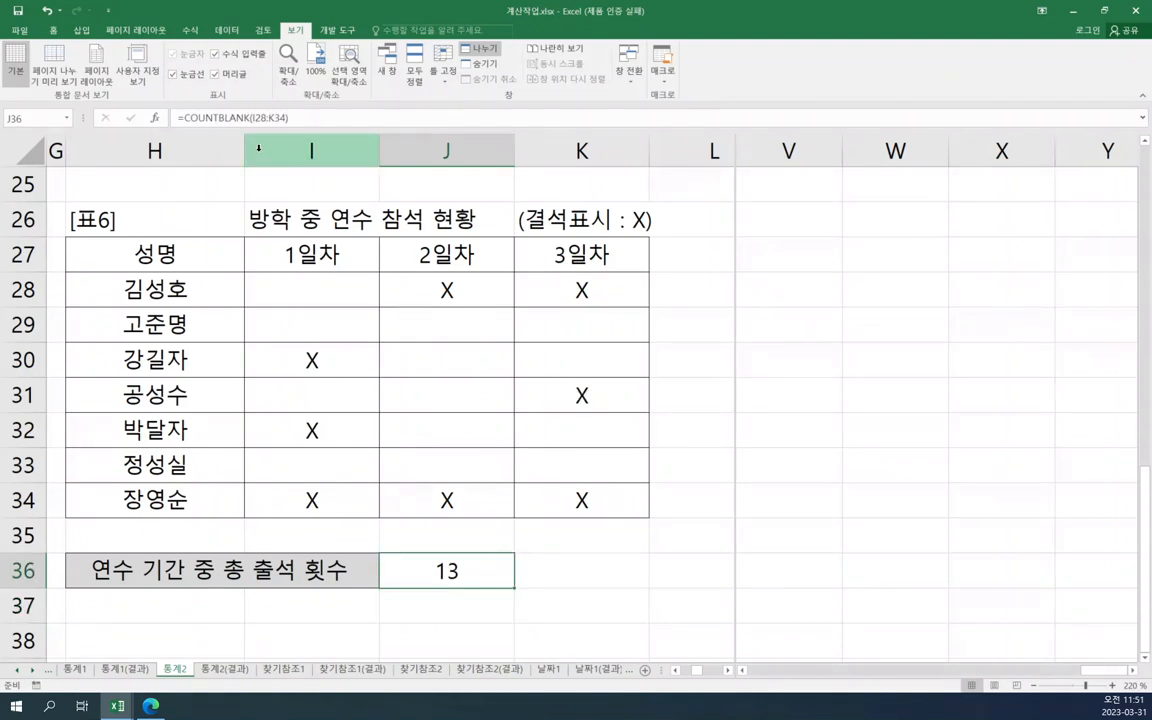
click(308, 120)
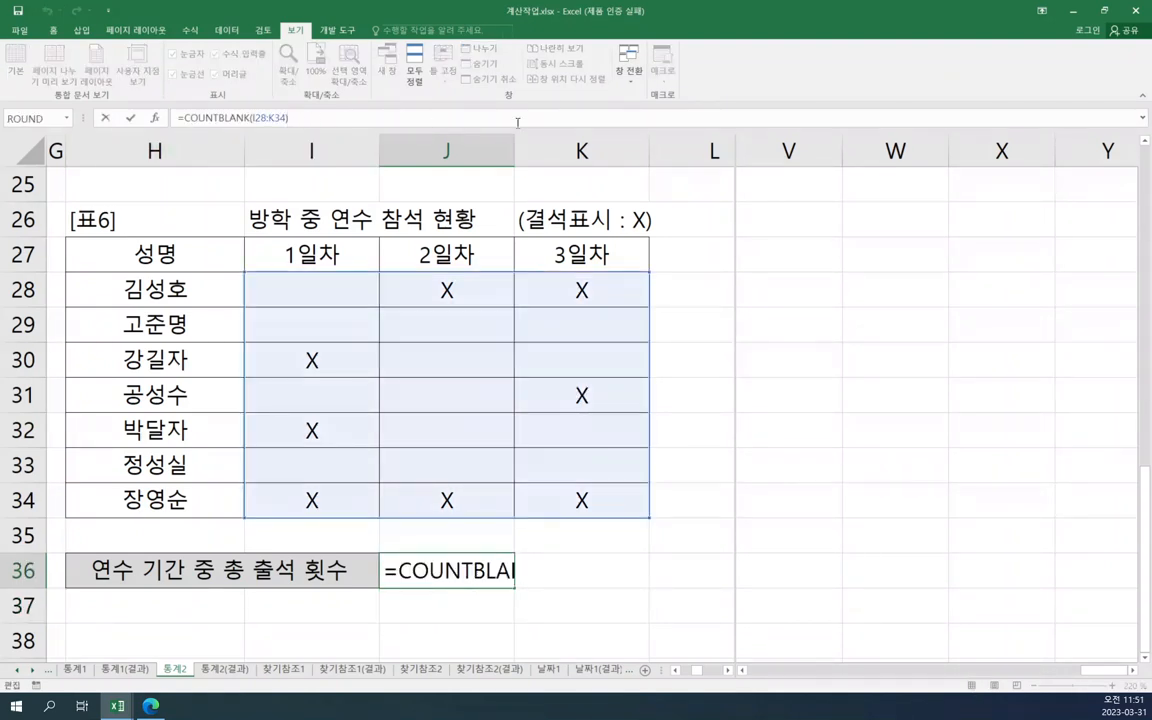
text(& )
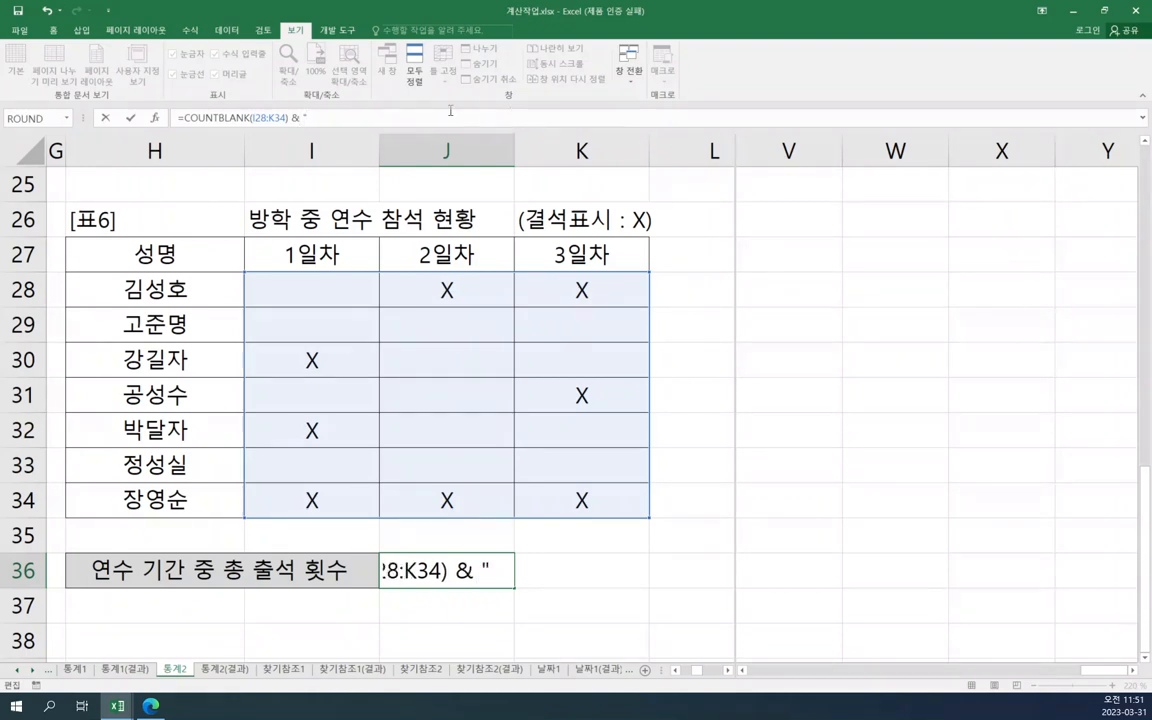
text("g)
key(BackSpace)
text(회")
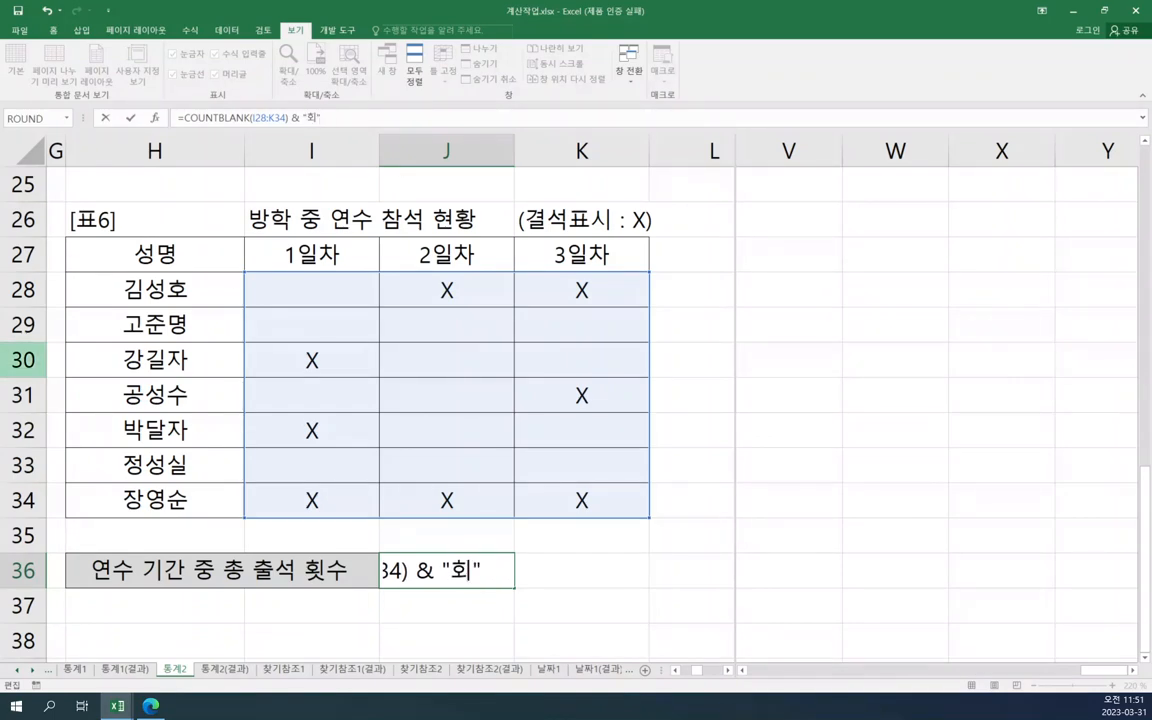
key(alt+Tab)
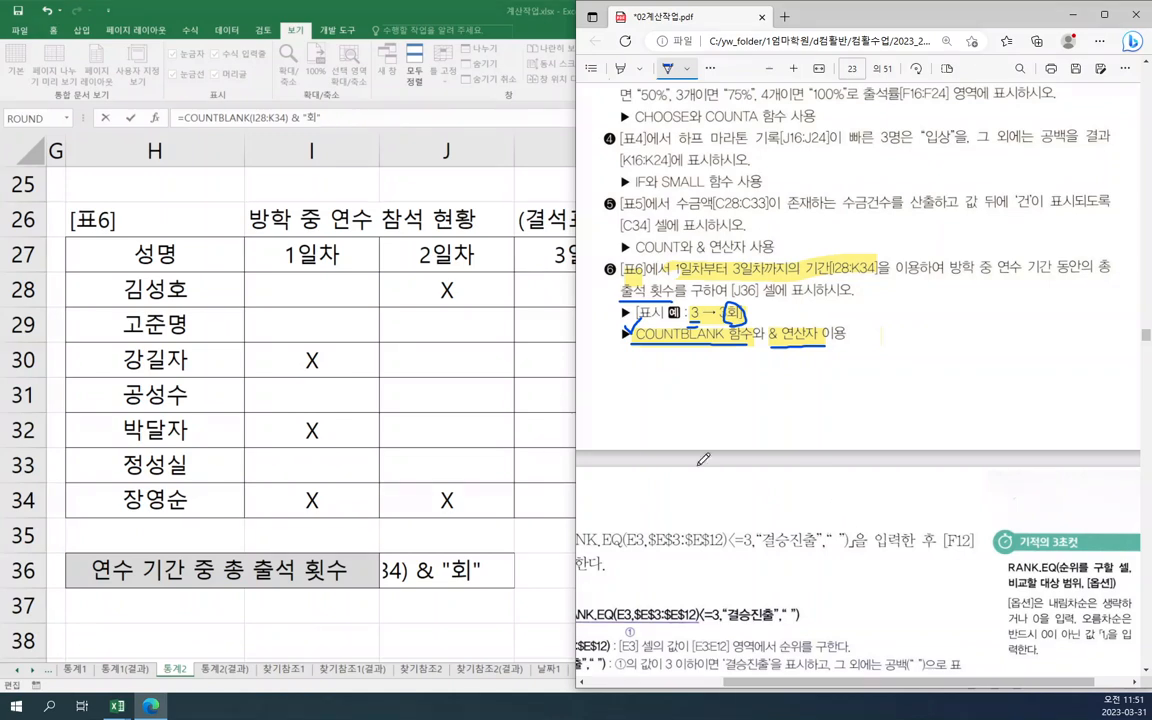
click(480, 578)
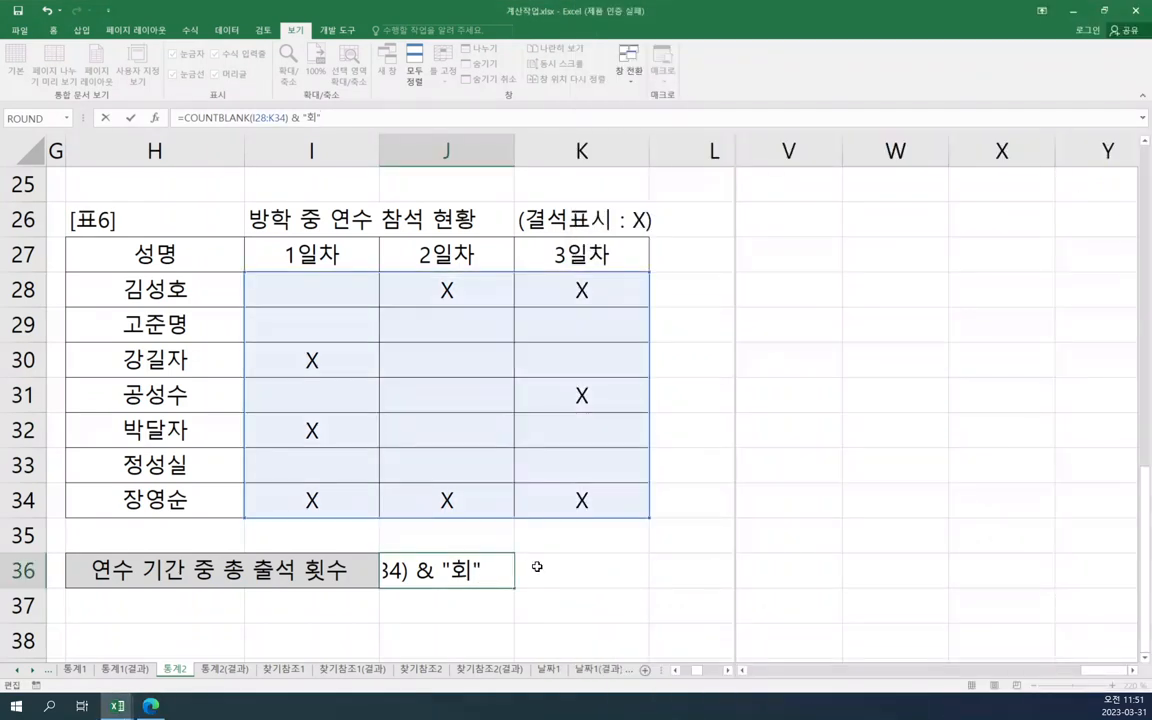
key(Return)
click(487, 579)
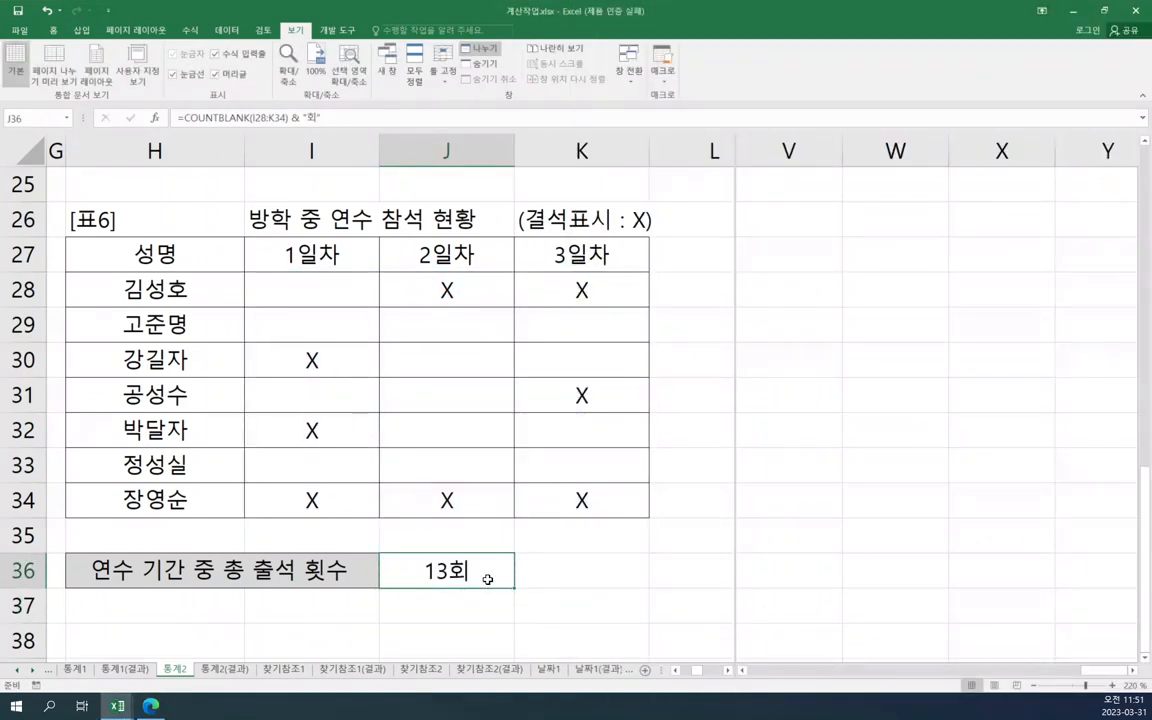
click(586, 571)
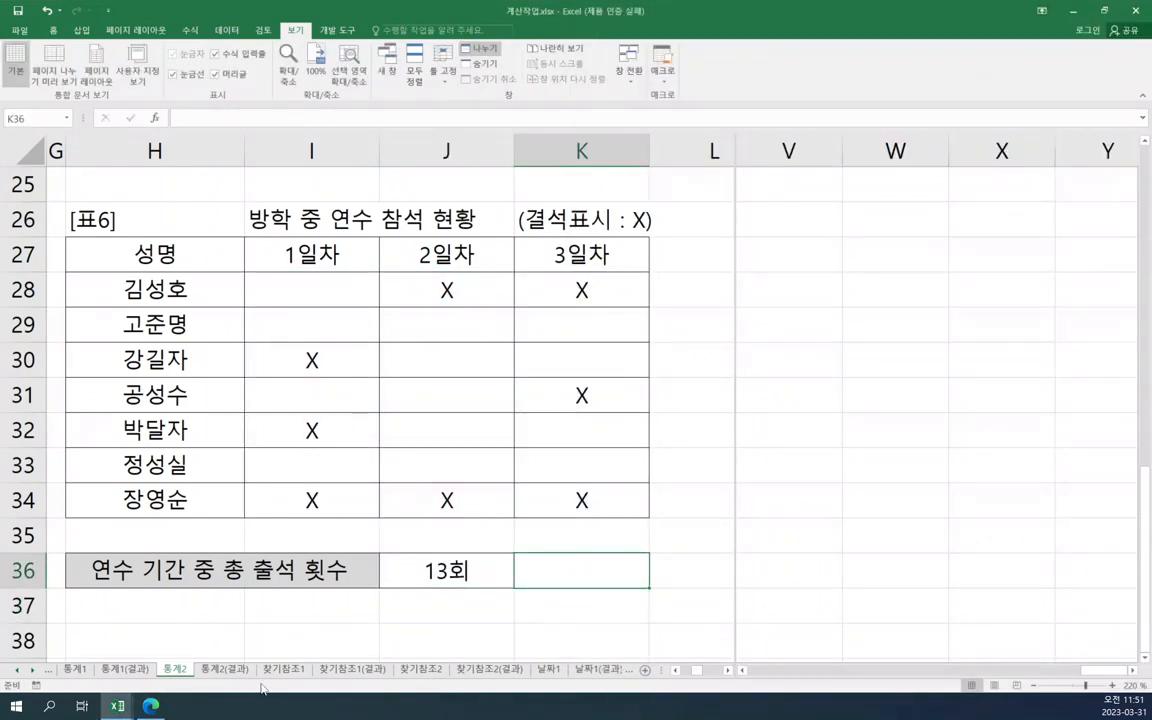
- Add another check mark near problem 6's display example in the PDF and return to the workbook
click(152, 707)
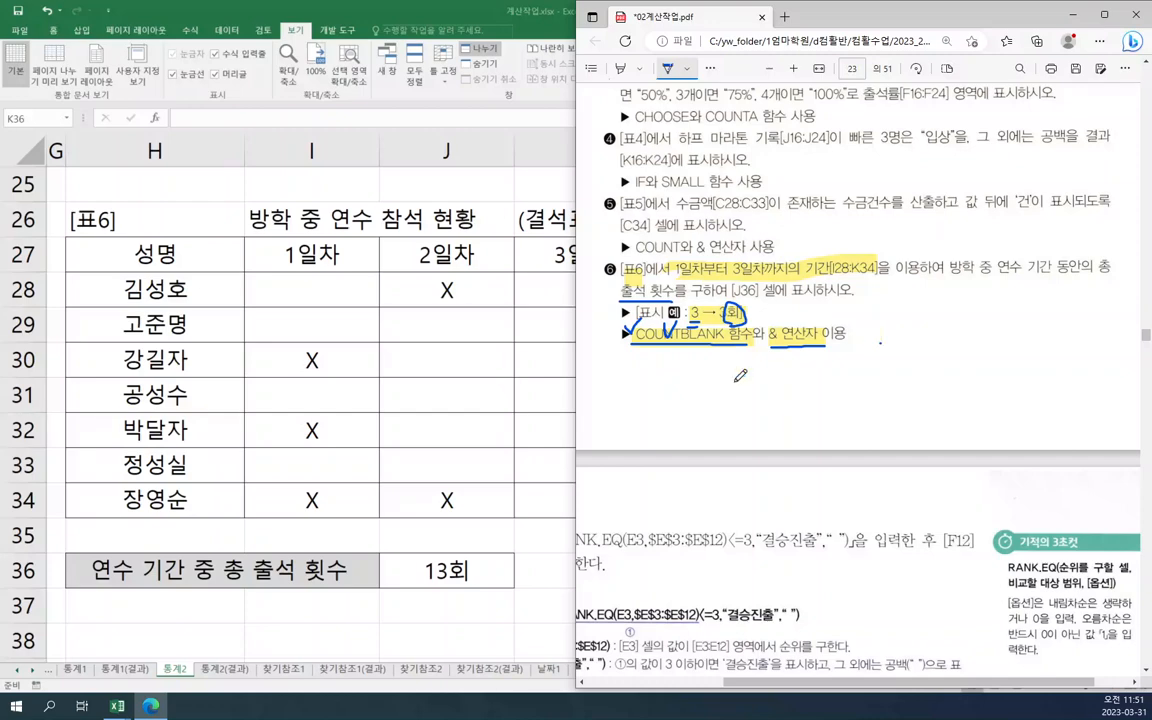
key(alt+Tab)
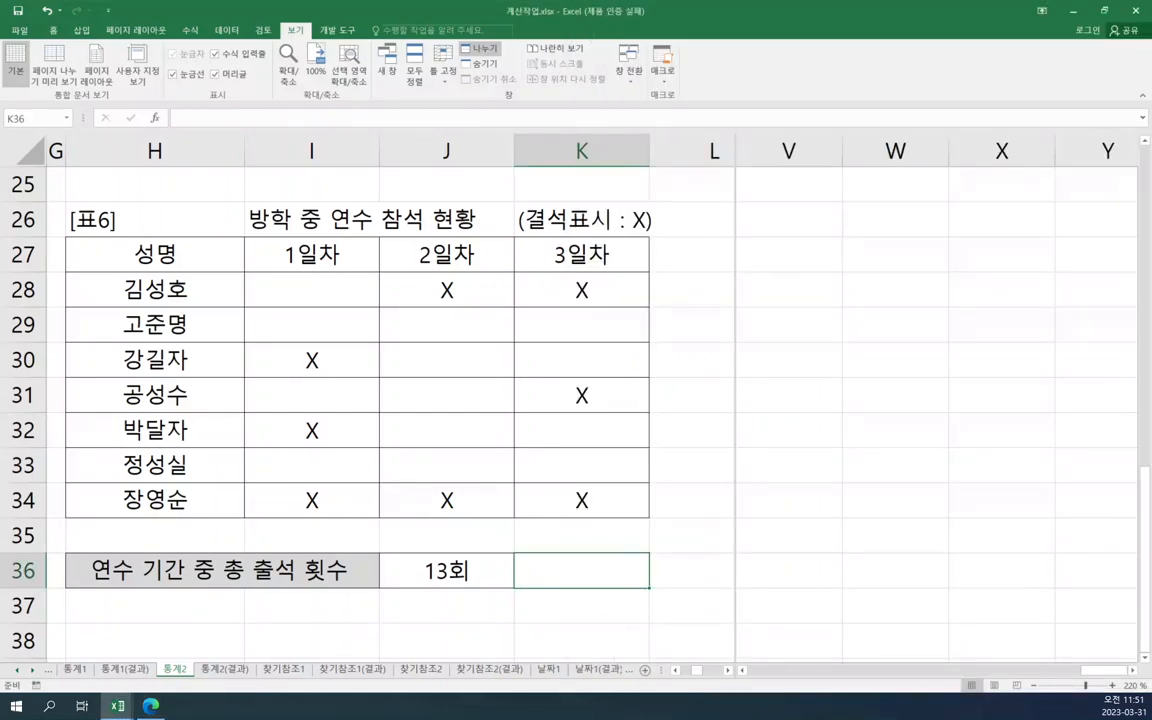